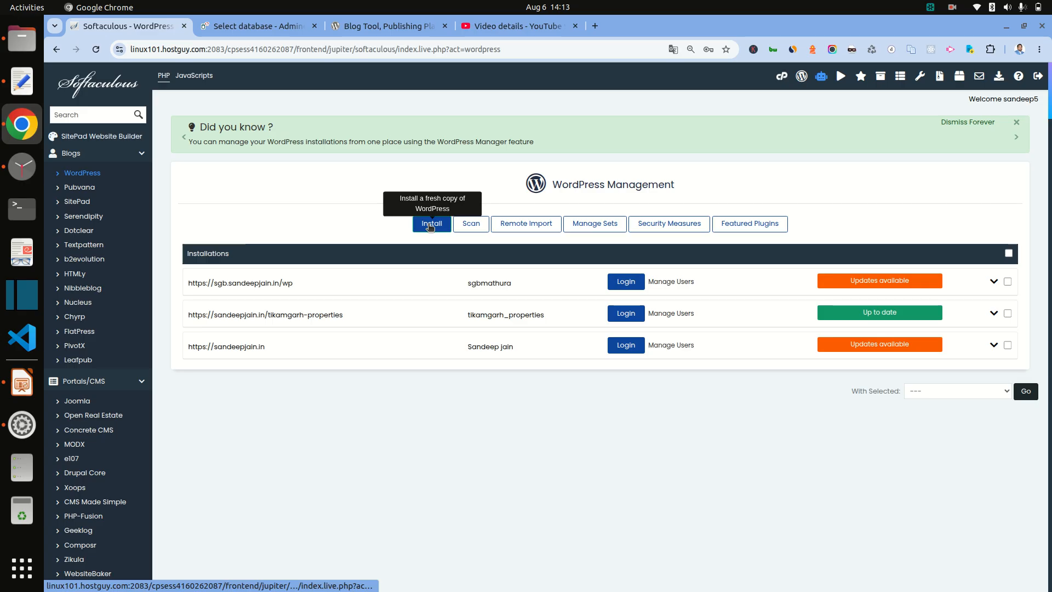
Step: Start a fresh WordPress install and set its directory to agra-properties, copied from the notes
click(430, 225)
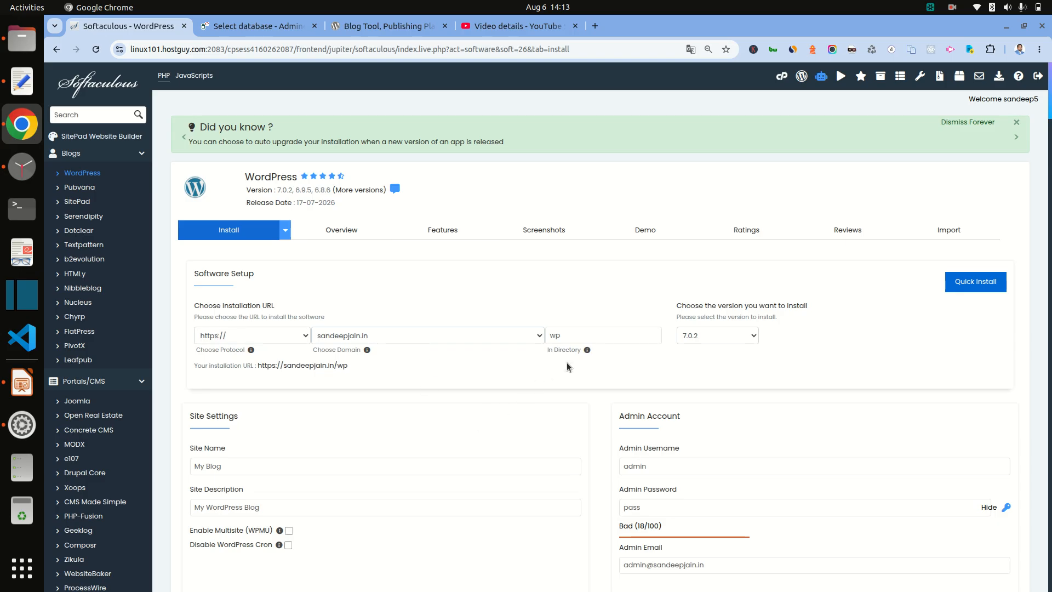
double_click(555, 335)
click(19, 83)
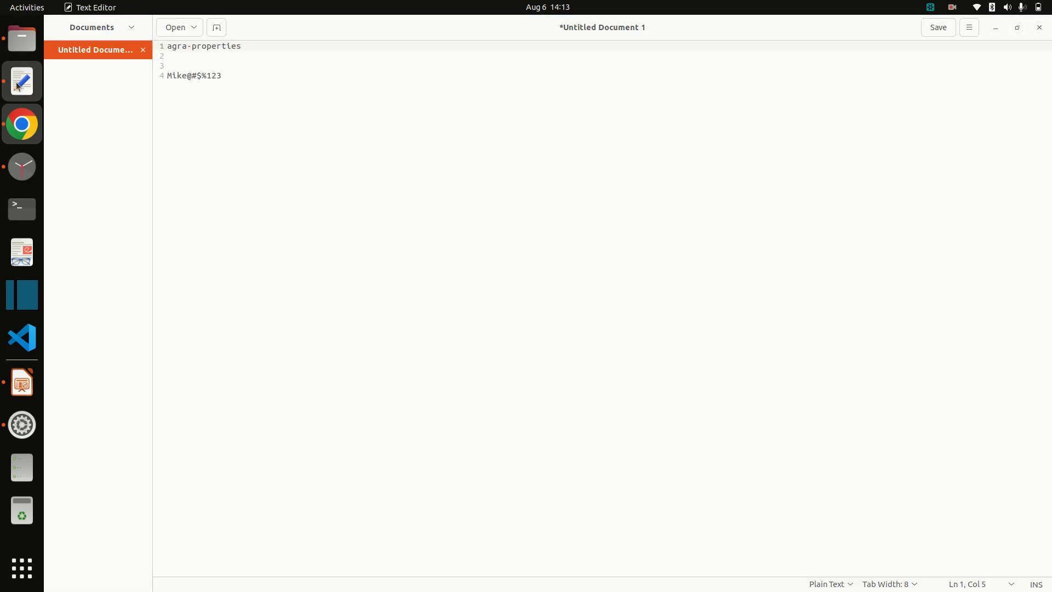
triple_click(184, 48)
key(ctrl+c)
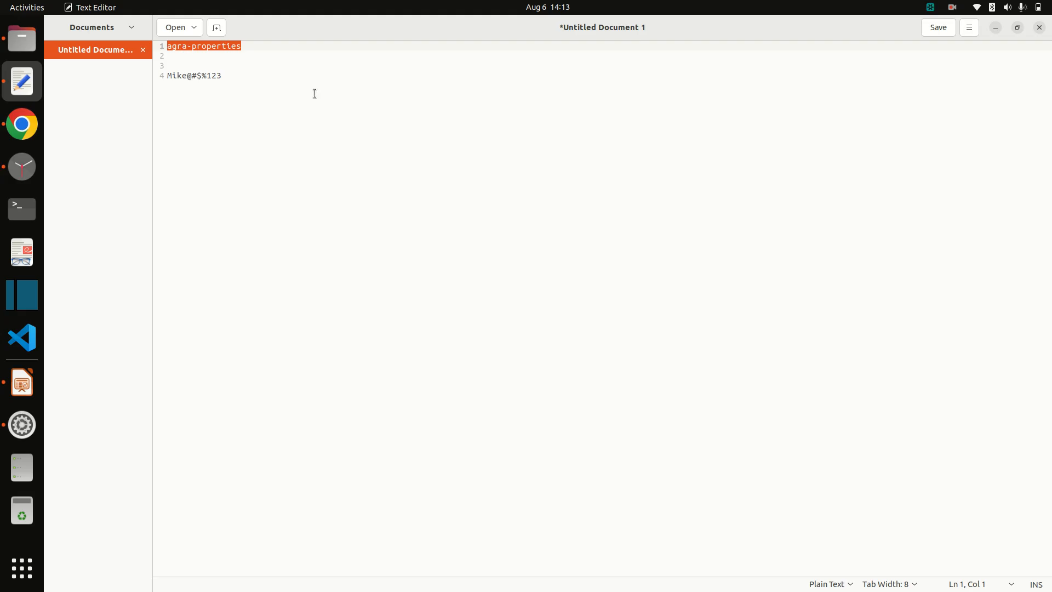
key(alt+Tab)
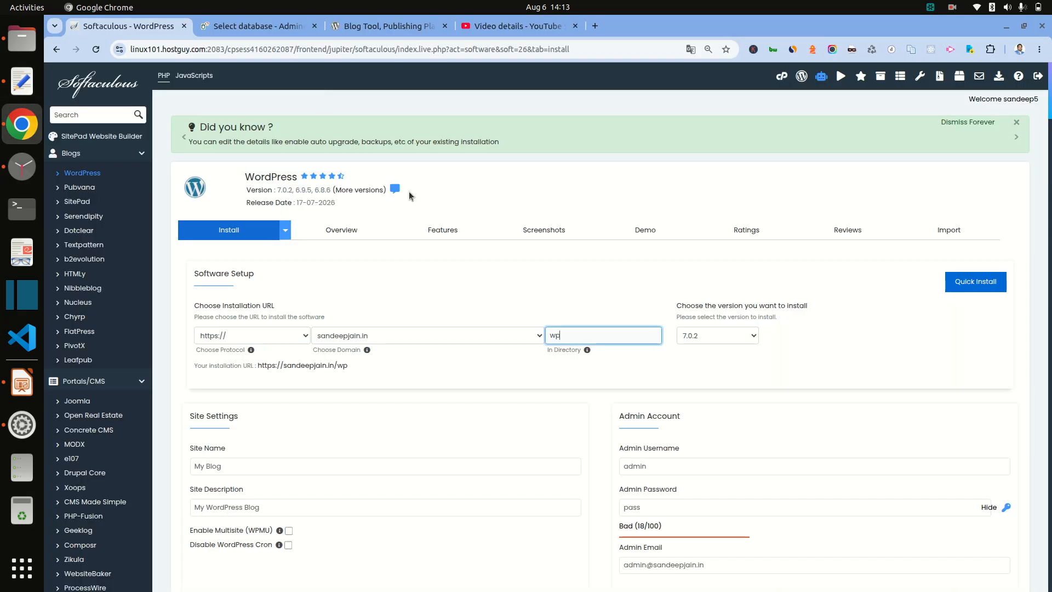
key(ctrl+a)
key(ctrl+v)
scroll(683, 358, down, 2)
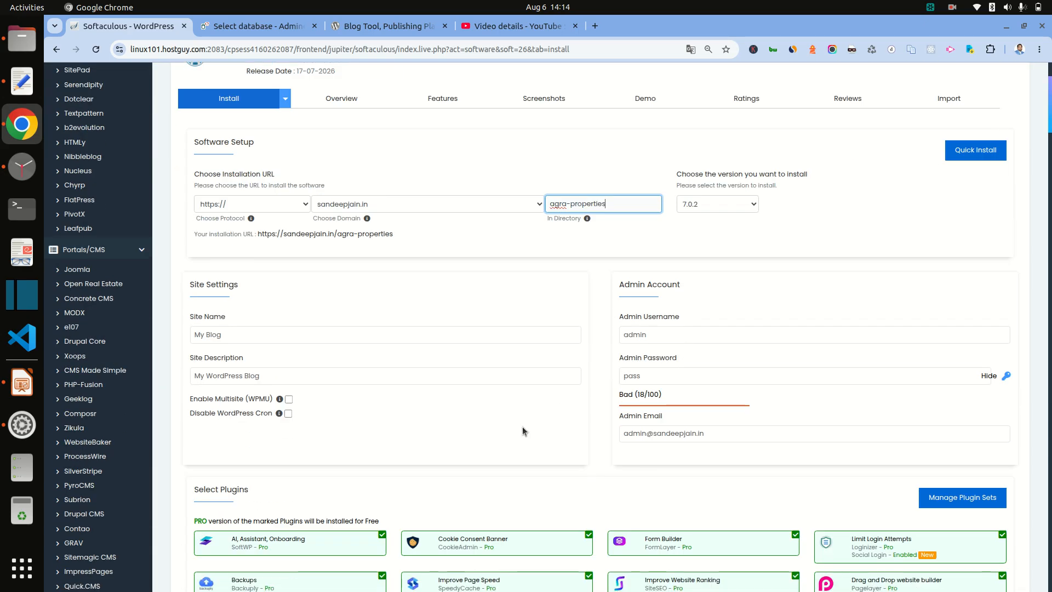
Step: Set both the Site Name and Site Description to 'agra properties'
click(279, 333)
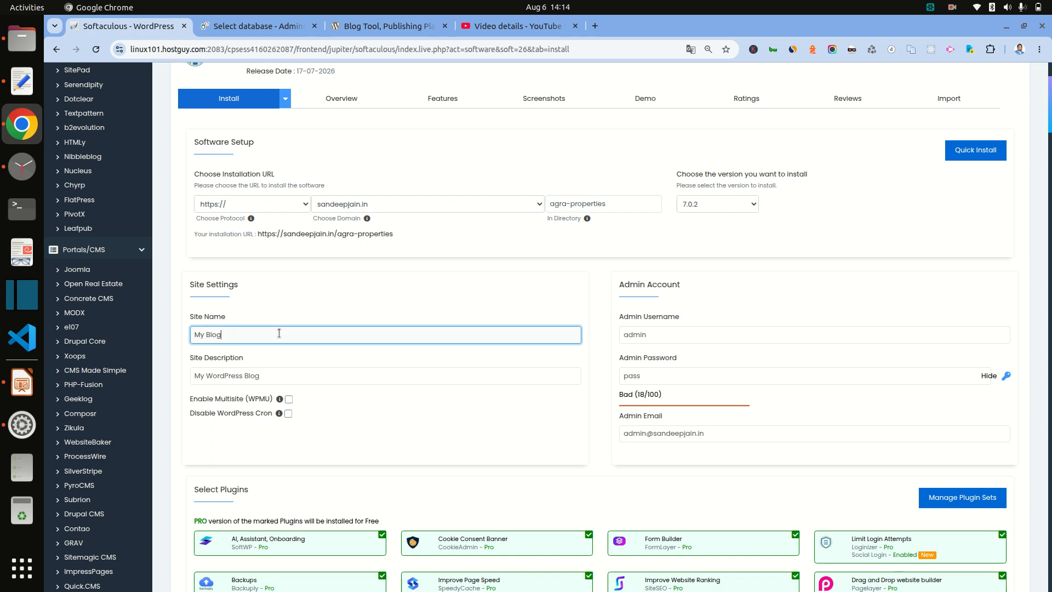
key(ctrl+a)
key(ctrl+v)
click(214, 334)
key(BackSpace)
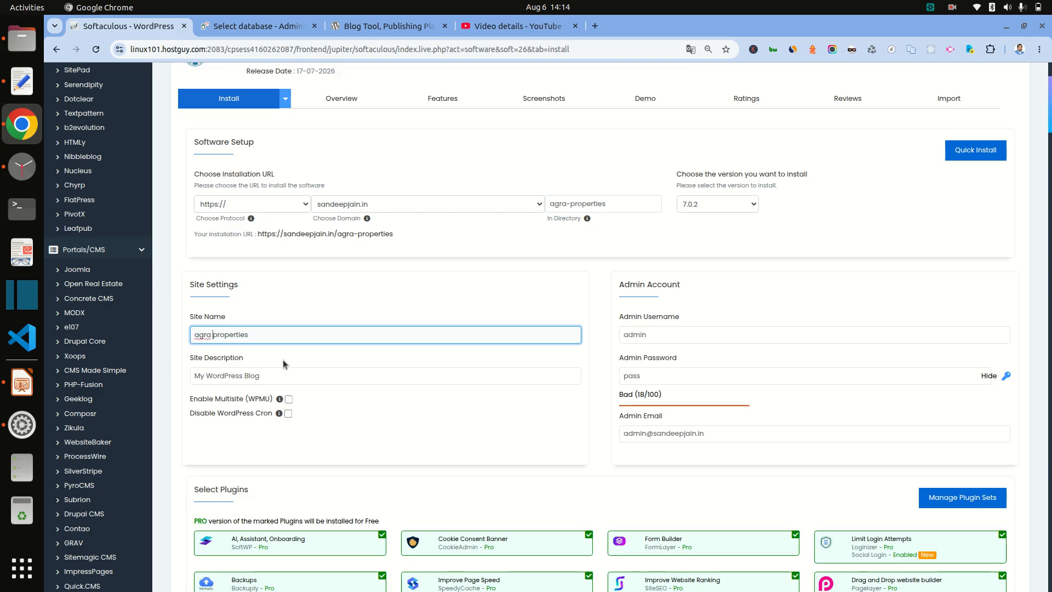
key(ctrl+a)
key(ctrl+c)
click(256, 374)
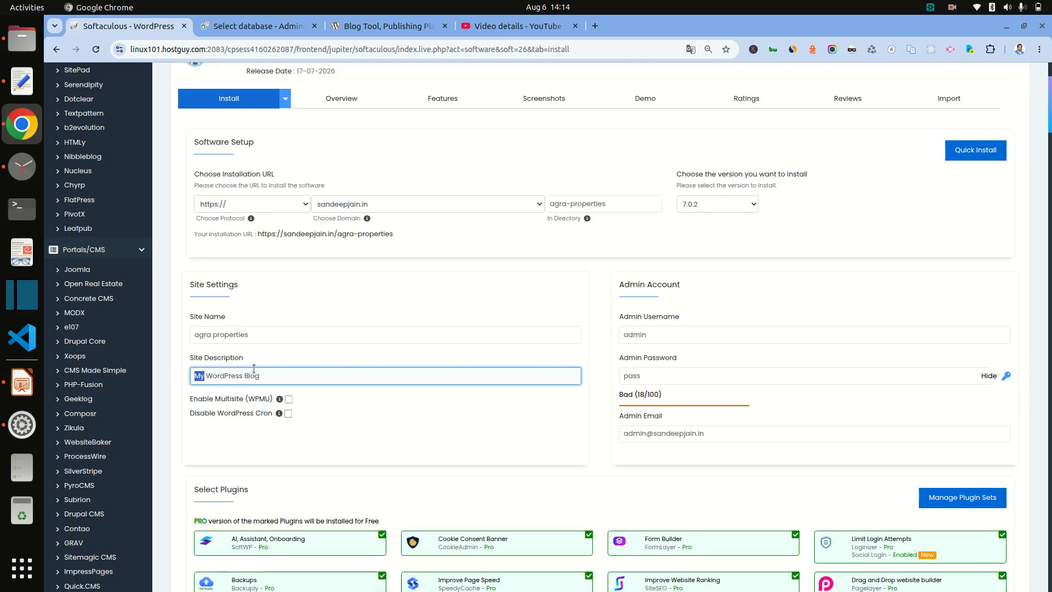
key(ctrl+a)
key(ctrl+v)
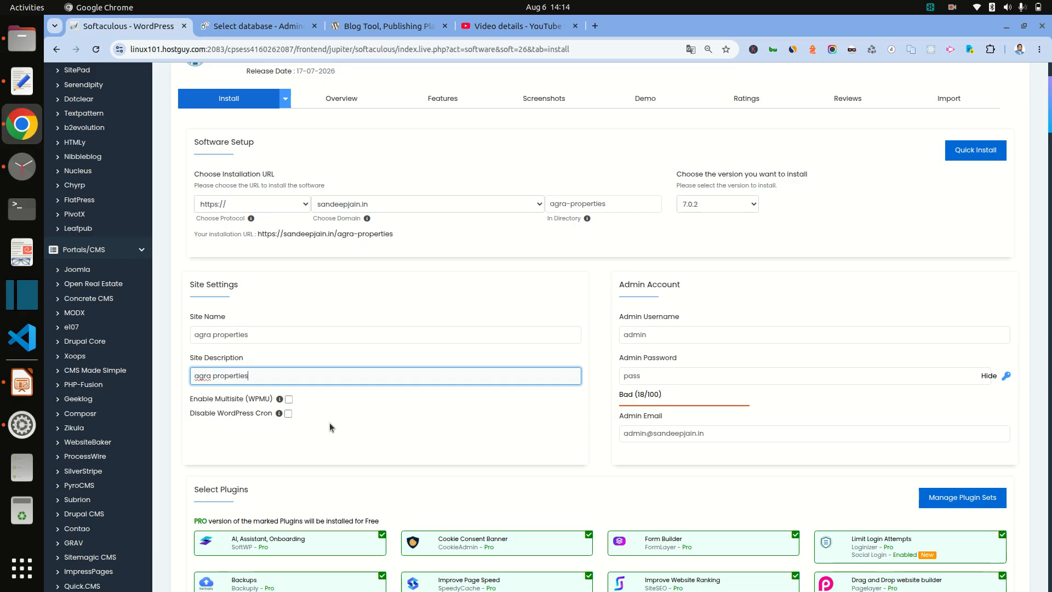
scroll(401, 301, down, 3)
scroll(418, 284, up, 2)
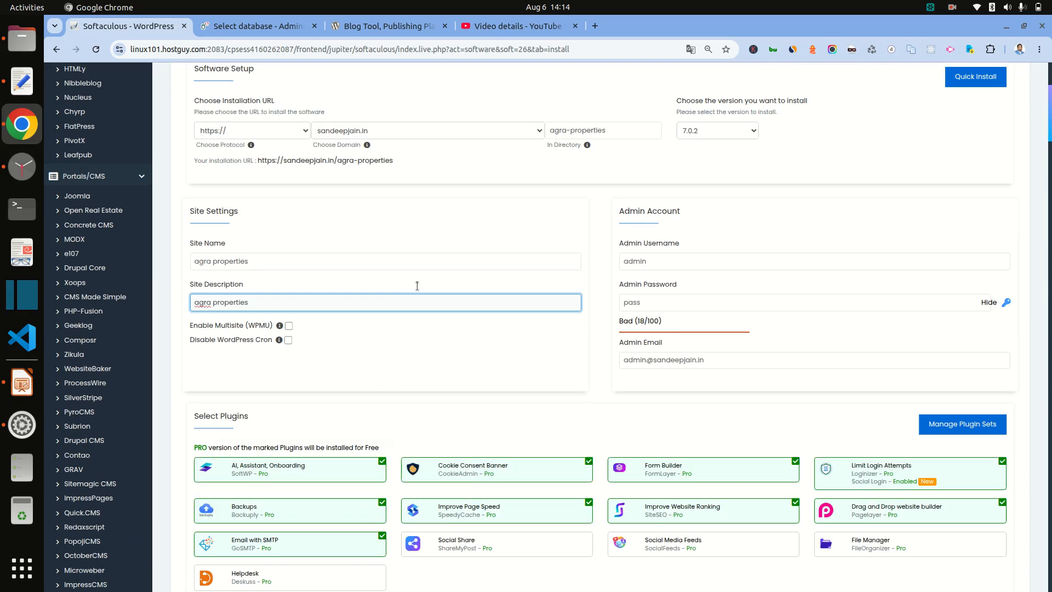
Step: Replace the admin username and paste the saved admin password from the notes
double_click(641, 271)
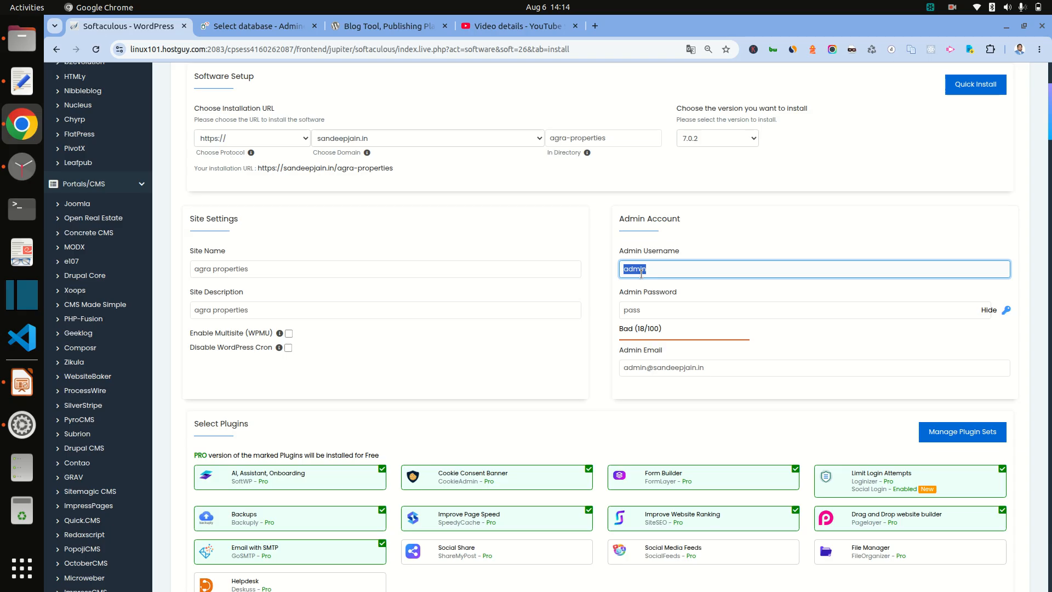
text(mike)
click(662, 310)
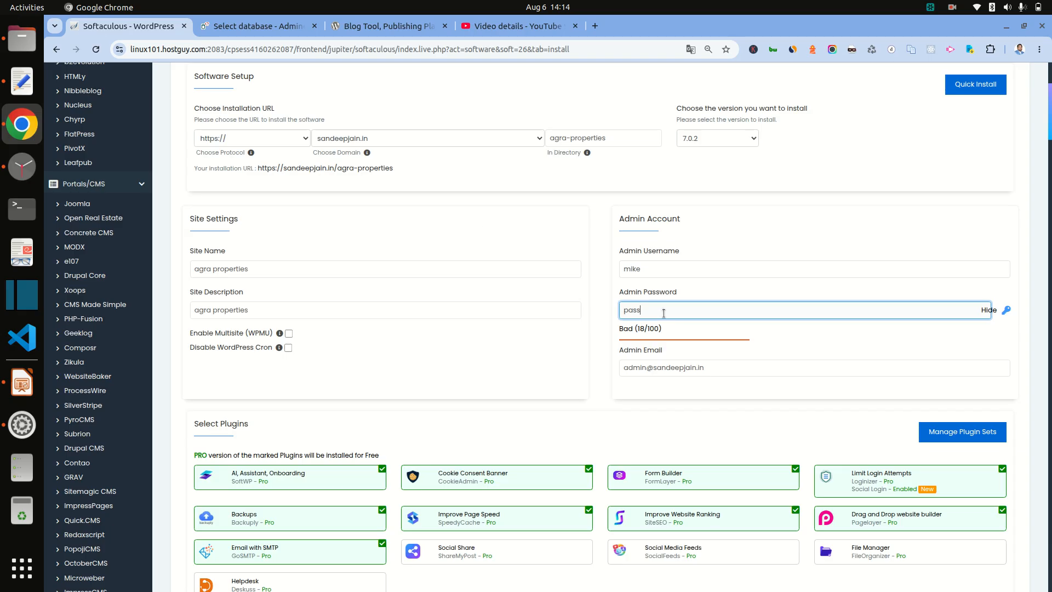
click(15, 96)
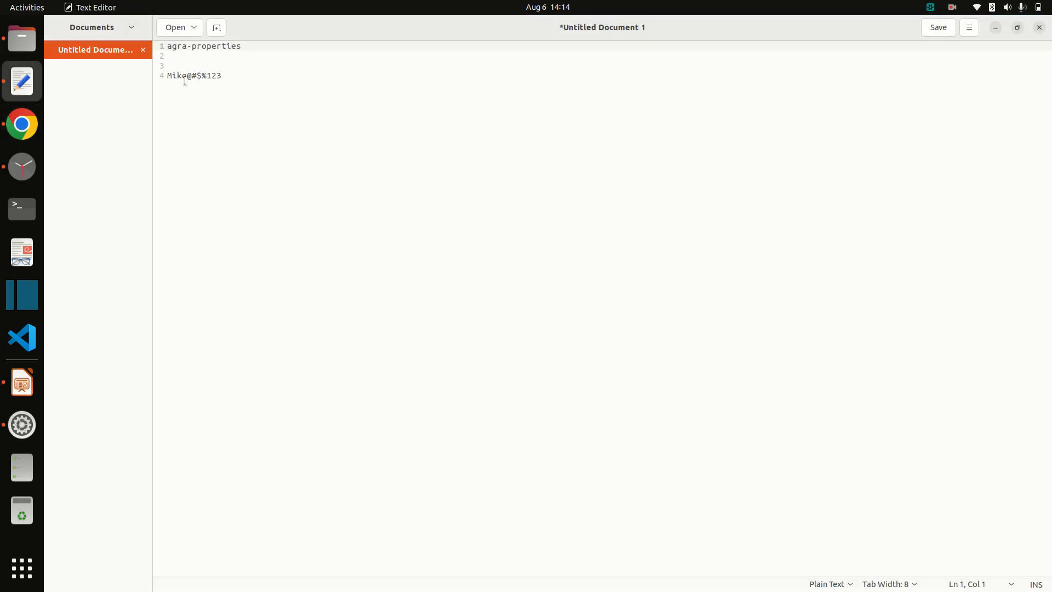
double_click(182, 76)
triple_click(182, 75)
key(ctrl+c)
key(alt+Tab)
double_click(680, 313)
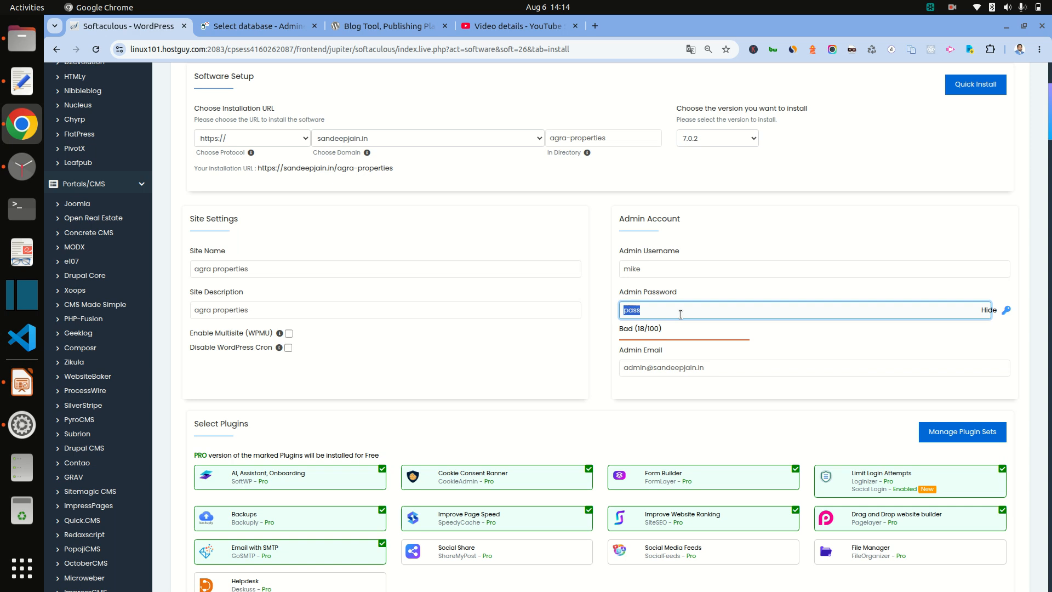
key(ctrl+v)
Step: Replace the default admin e-mail with the owner's address
click(648, 367)
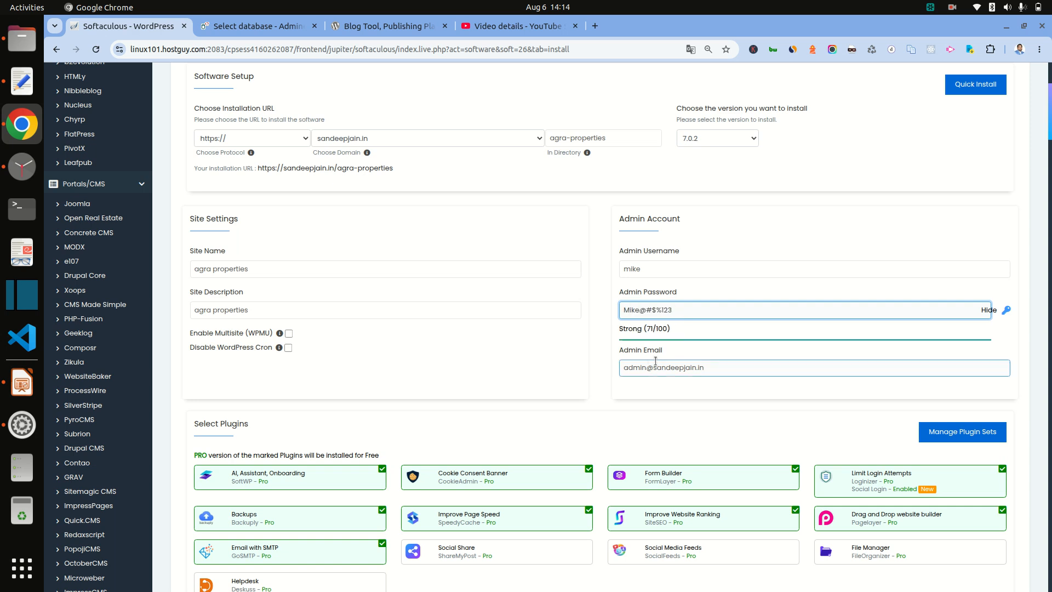
triple_click(647, 367)
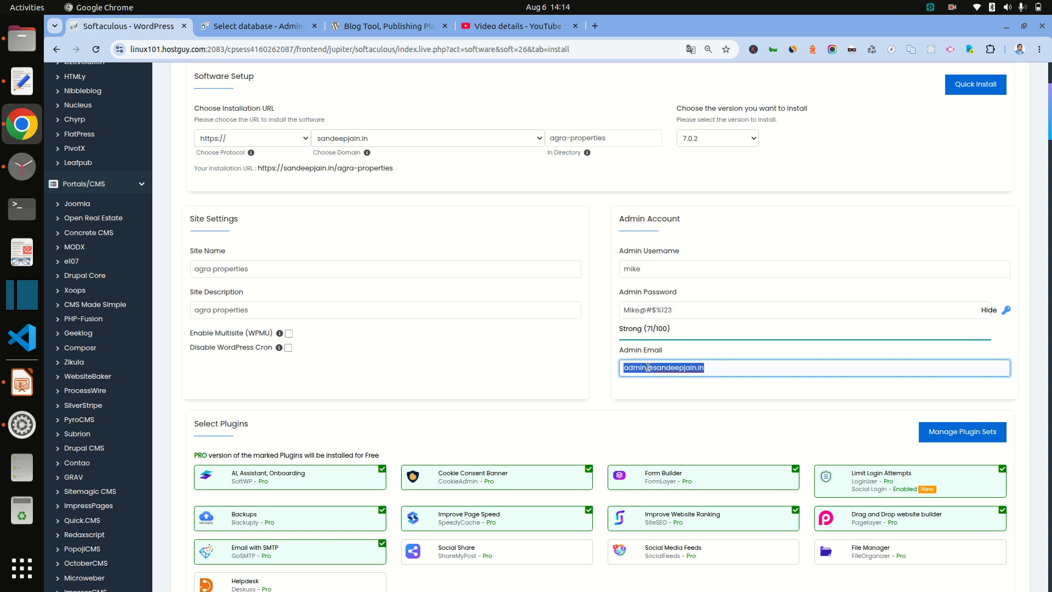
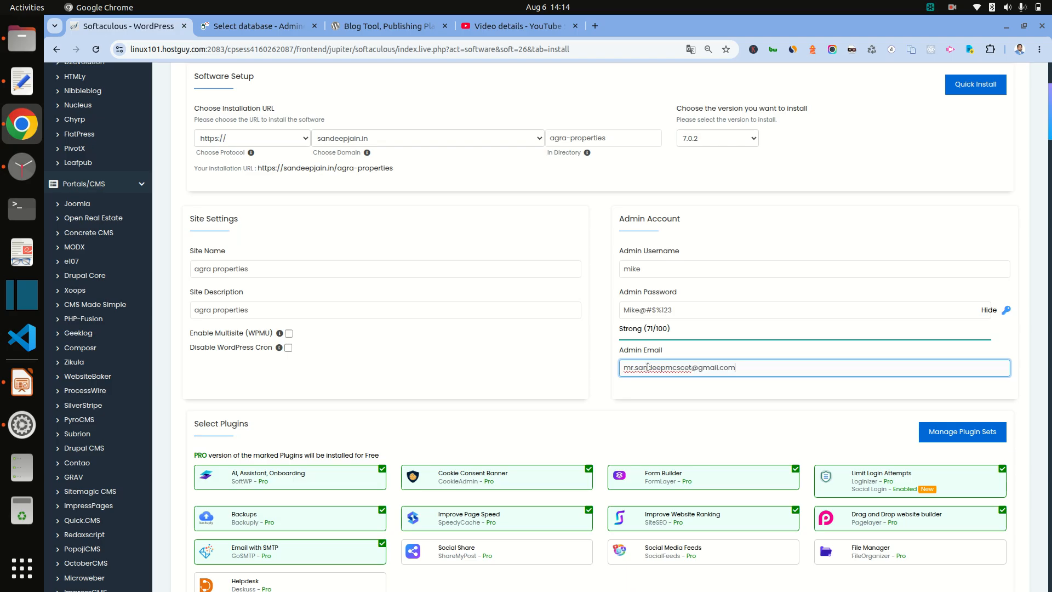
Step: Untick all bundled plugins, including Backups, Form Builder, Limit Login Attempts and page builder
scroll(648, 367, down, 3)
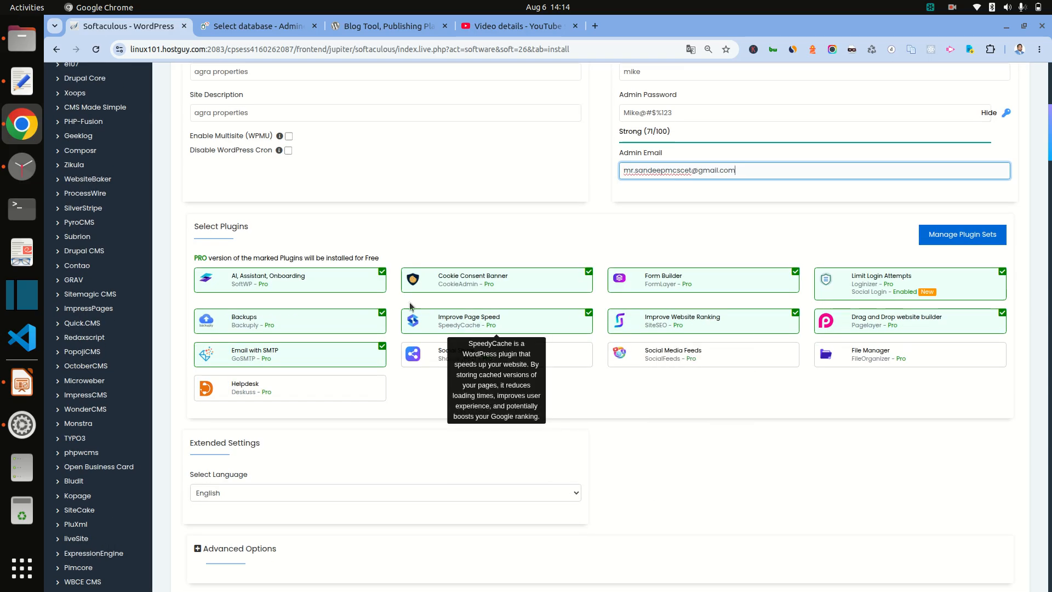
click(381, 272)
click(381, 312)
click(382, 345)
click(588, 271)
click(588, 313)
click(794, 272)
click(795, 314)
click(1002, 273)
click(1003, 271)
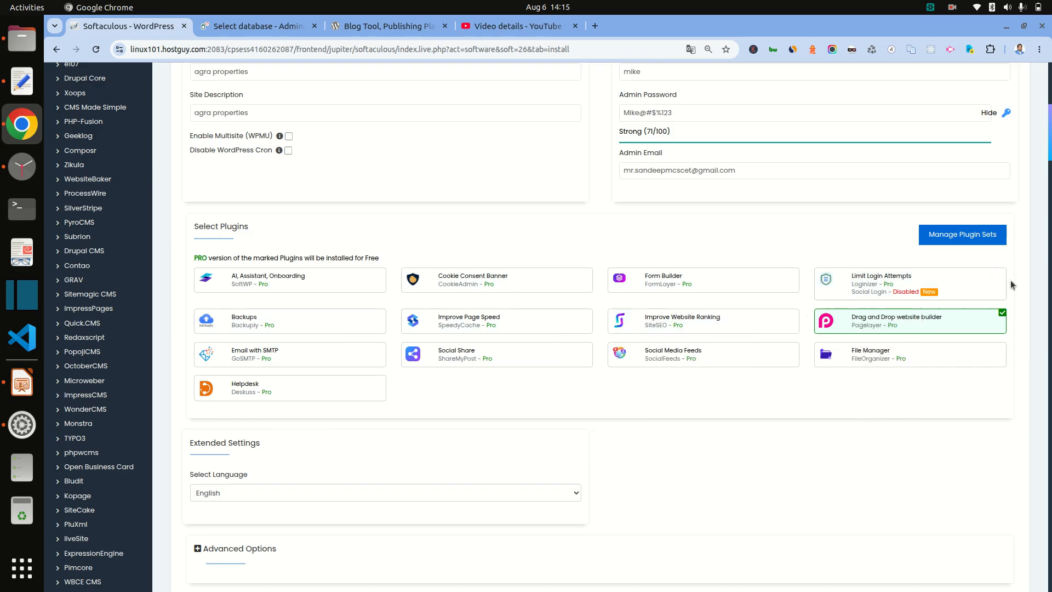
click(1003, 312)
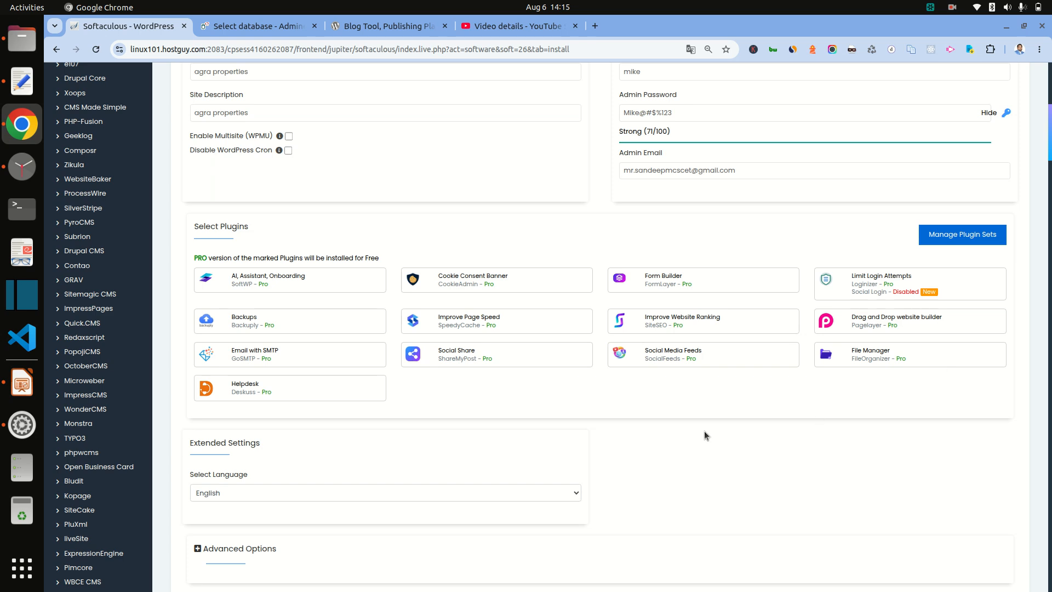
scroll(702, 431, down, 5)
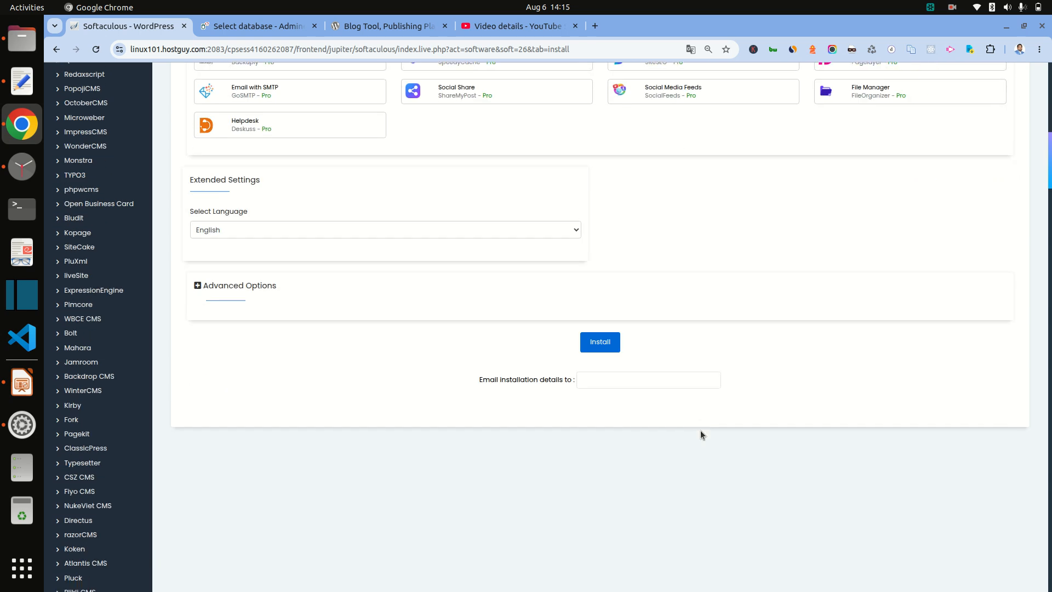
Step: Run the installation and open the new site's link in a new tab
click(598, 343)
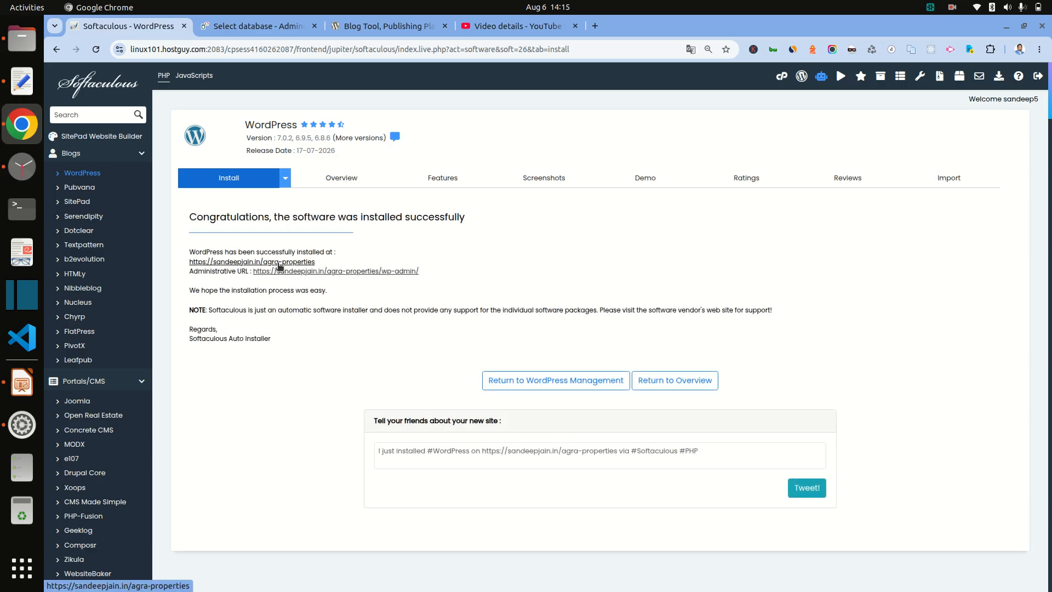
right_click(279, 265)
click(310, 276)
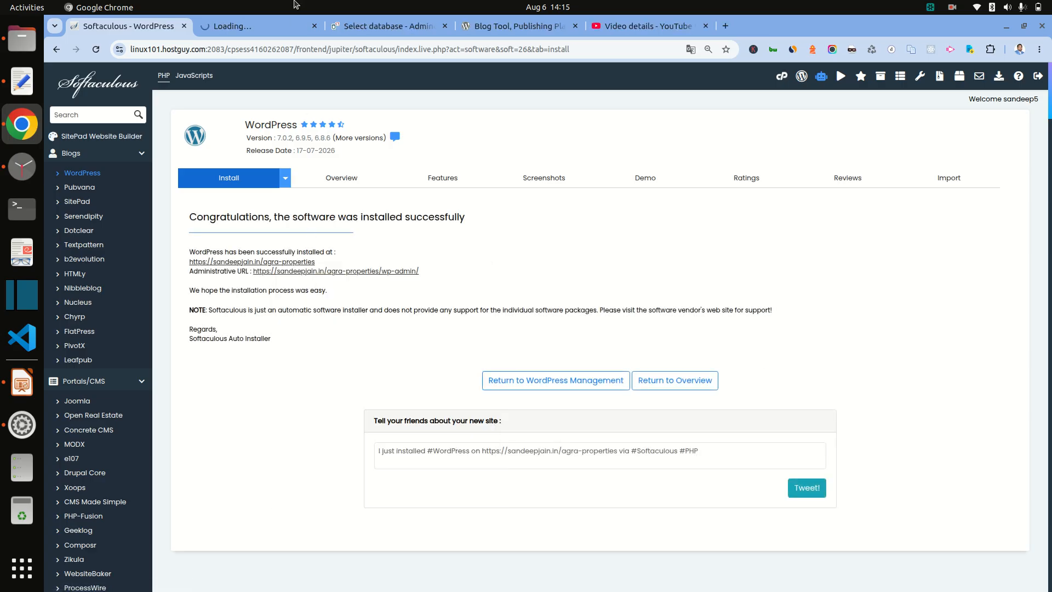
Step: View the new agra properties blog home page with its Hello world post
click(241, 25)
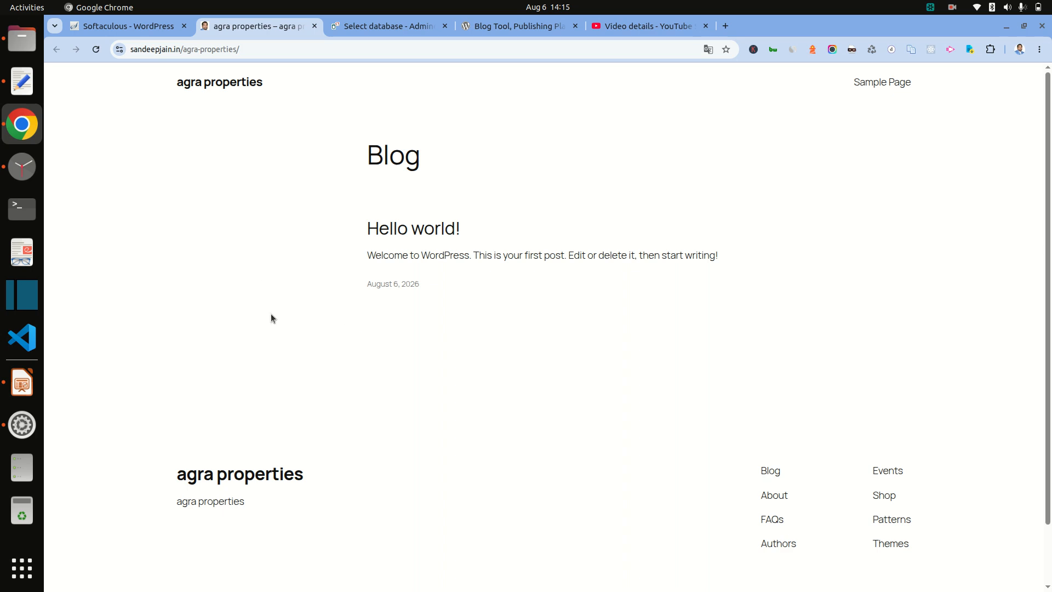
click(32, 390)
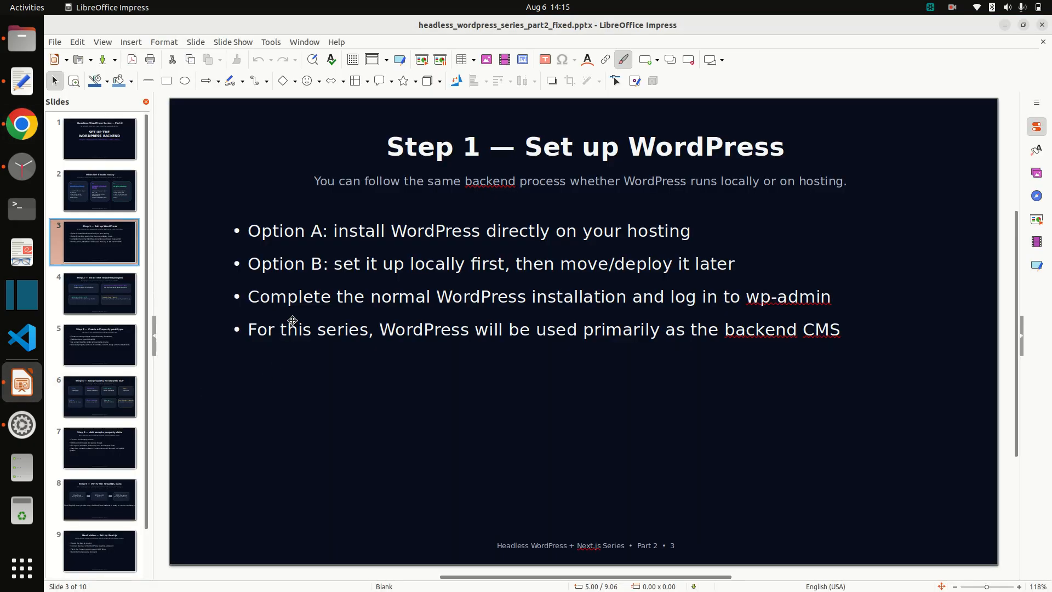
click(22, 124)
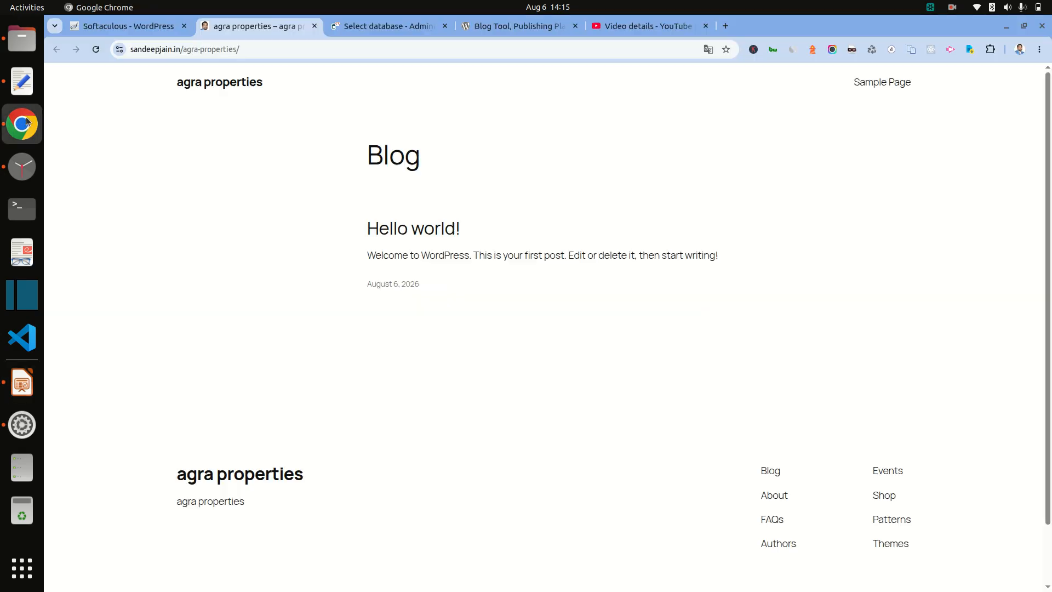
Step: Copy the agra-properties name from the text editor notes
click(381, 28)
click(22, 81)
drag(175, 43, 229, 47)
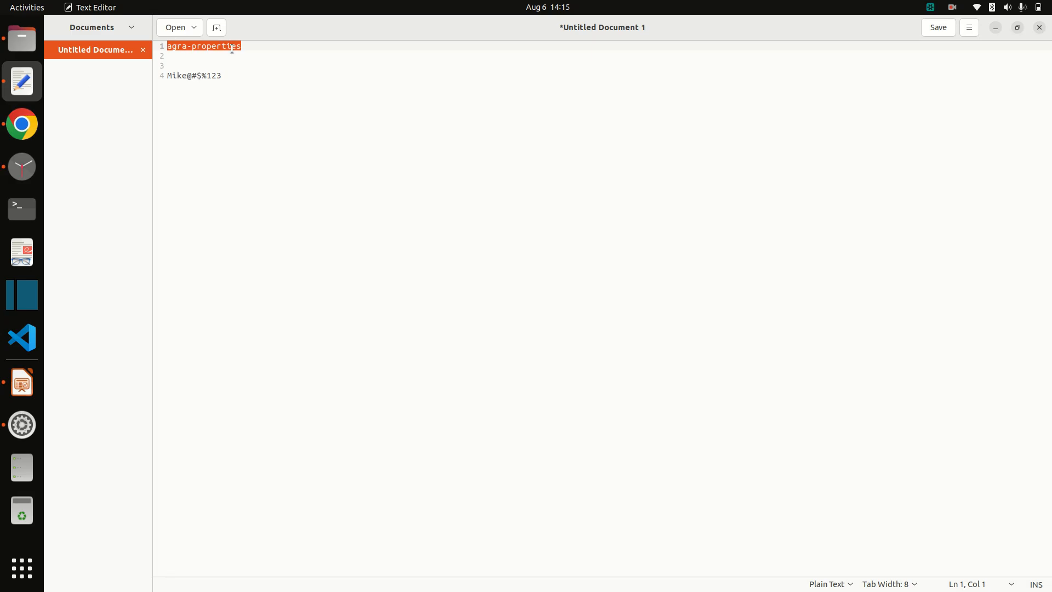
key(ctrl+c)
key(alt+Tab)
Step: Log in to Adminer and create an empty database named agra-properties
click(234, 159)
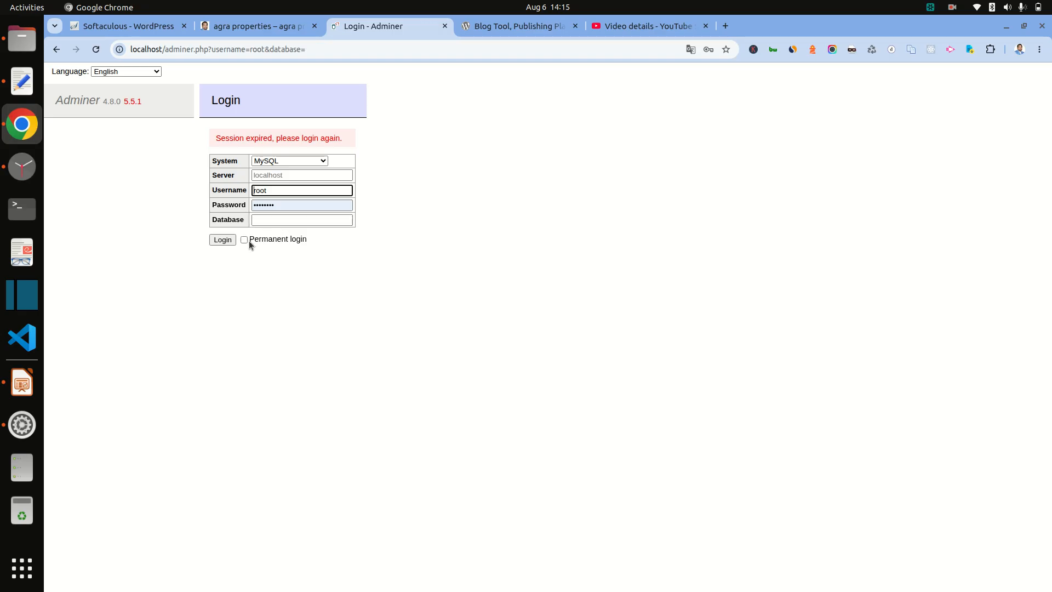
click(220, 241)
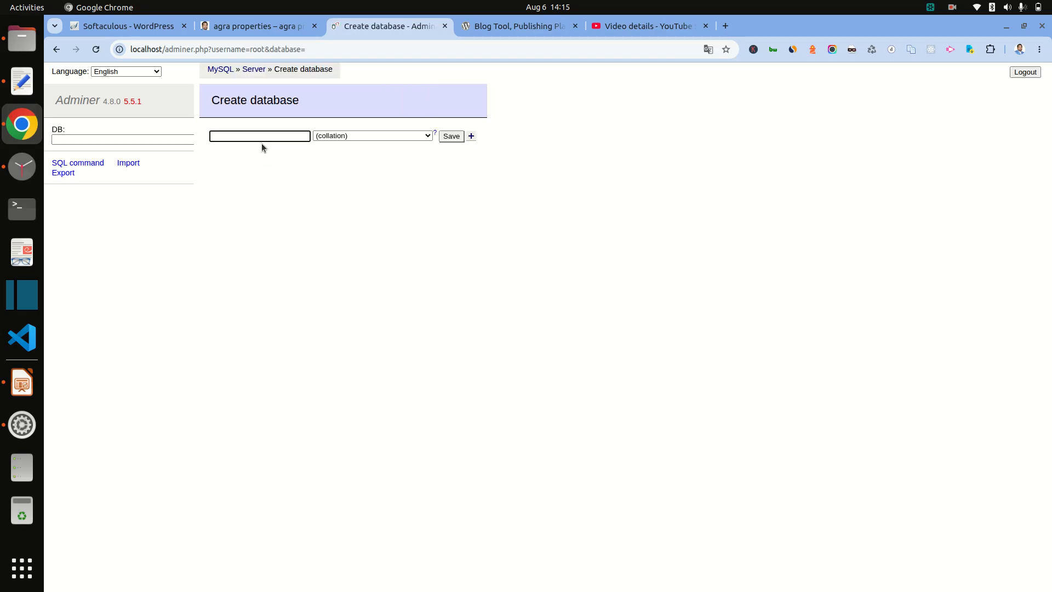
key(ctrl+v)
click(455, 136)
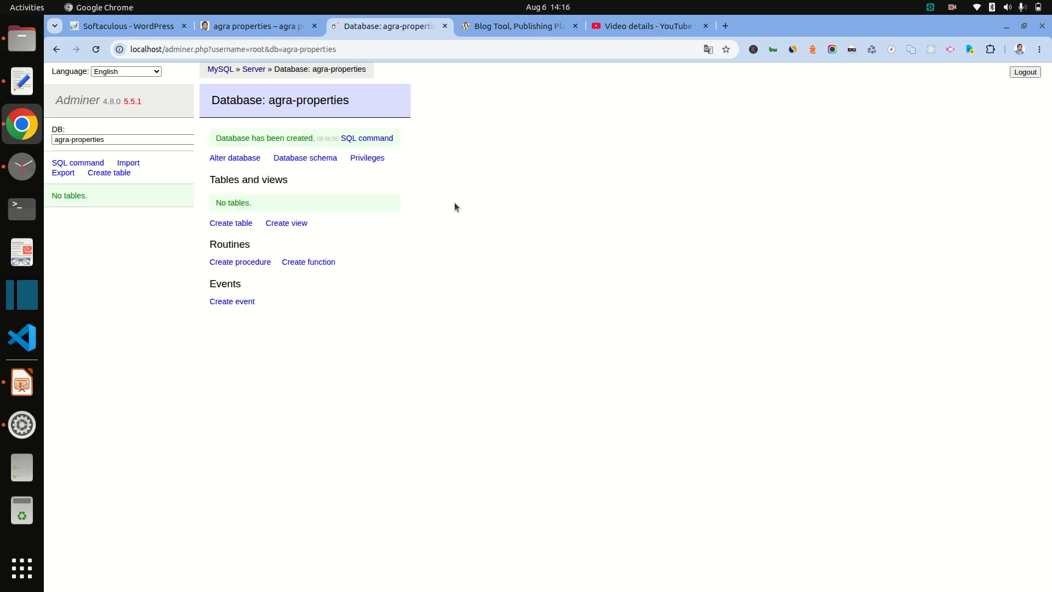
click(529, 34)
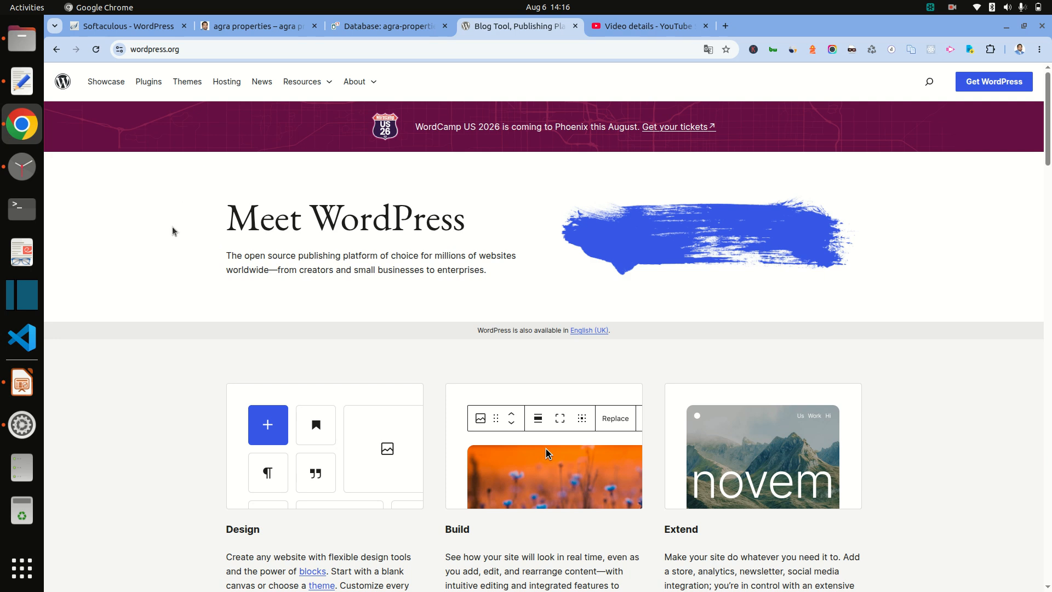
Step: Download the WordPress 7.0.2 zip from wordpress.org and show it in its folder
click(986, 88)
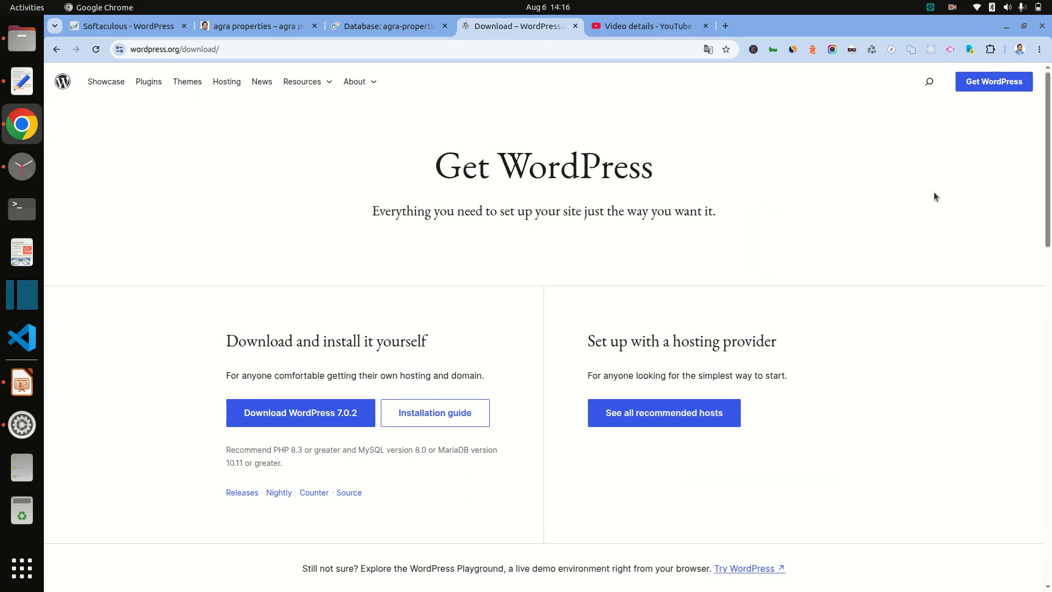
click(315, 419)
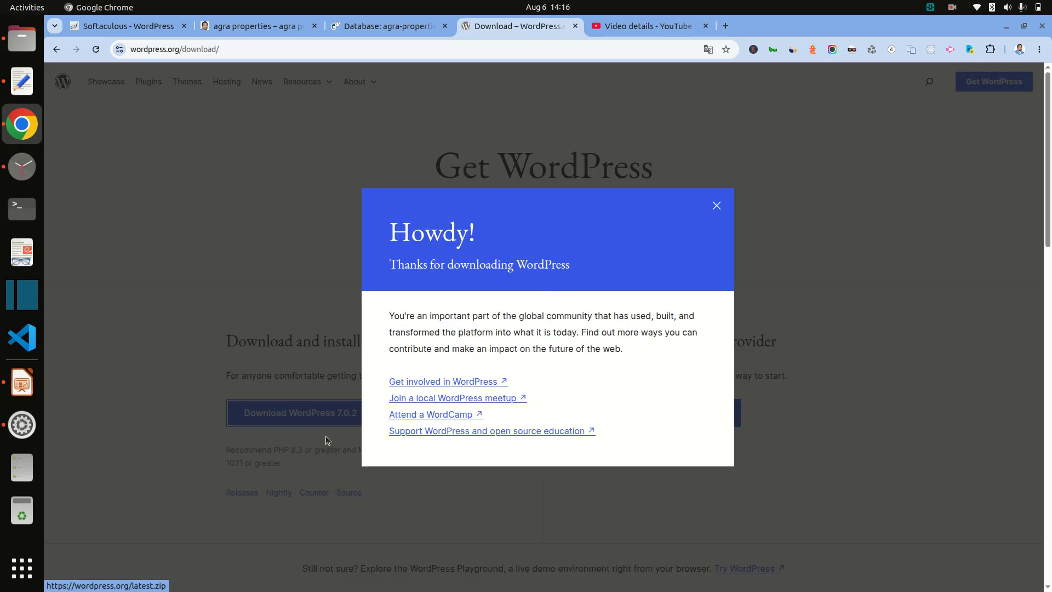
click(716, 206)
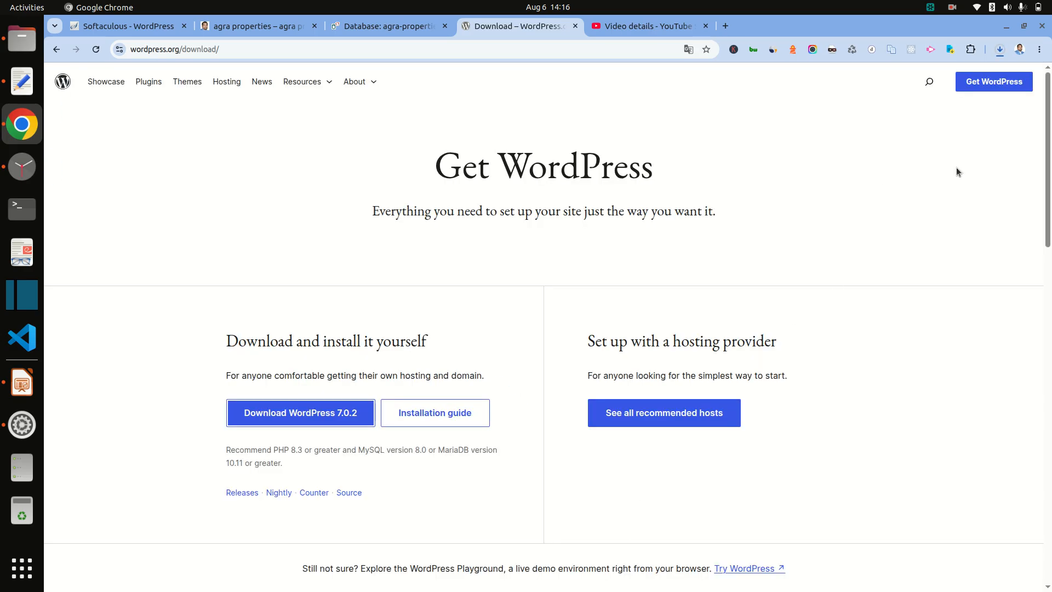
click(999, 49)
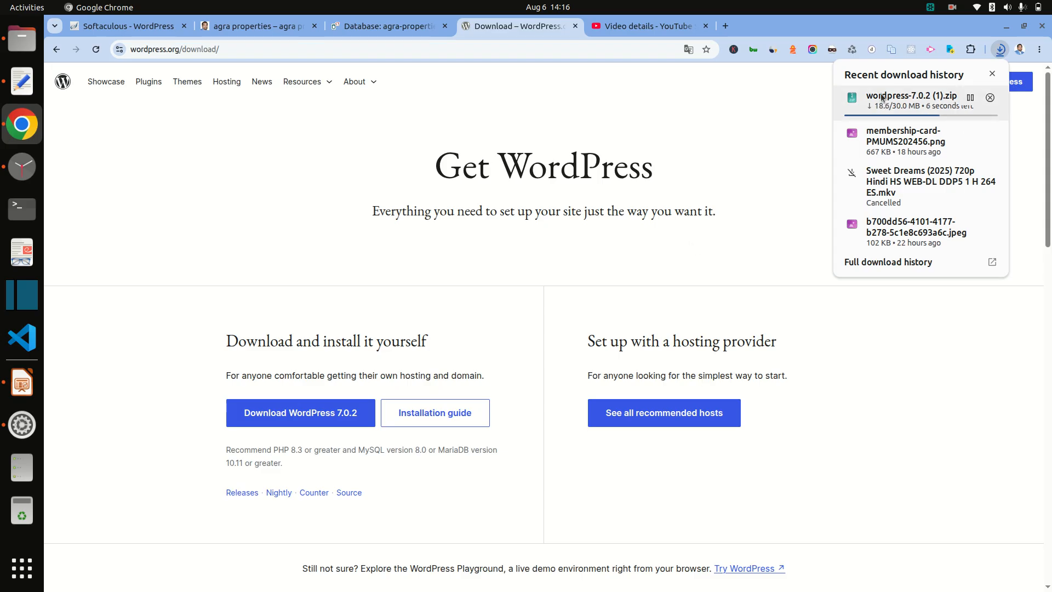
right_click(905, 110)
click(895, 164)
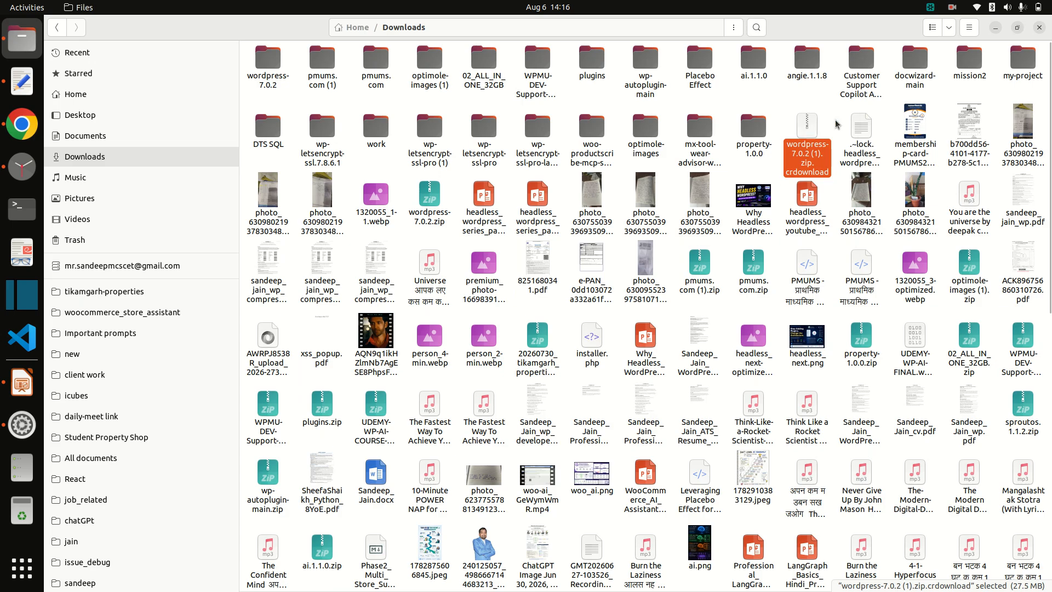
Step: Extract the WordPress zip in Downloads and open the wordpress-7.0.2 (1) folder
right_click(801, 137)
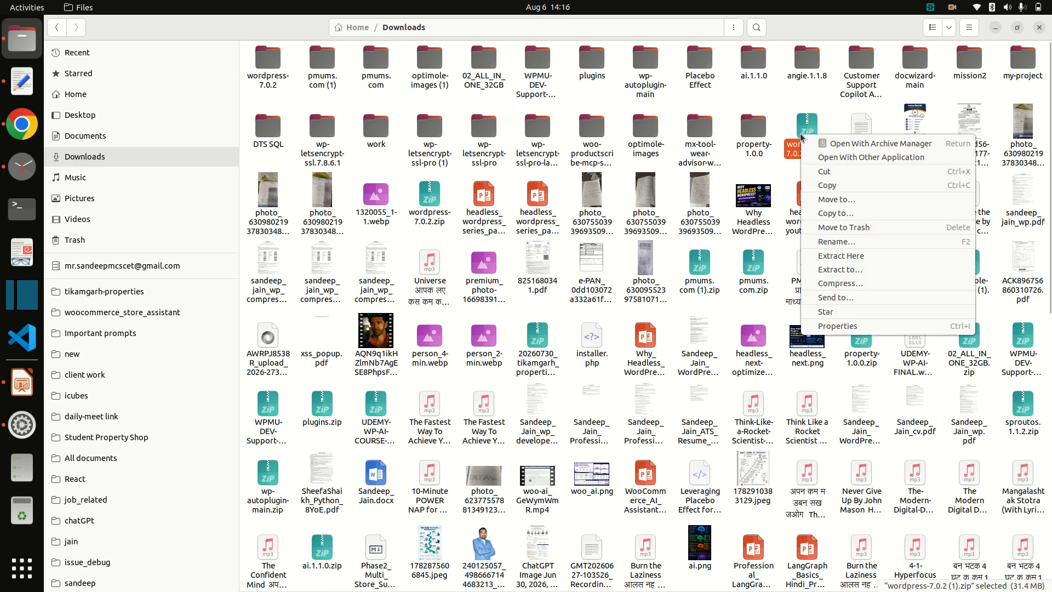
click(844, 261)
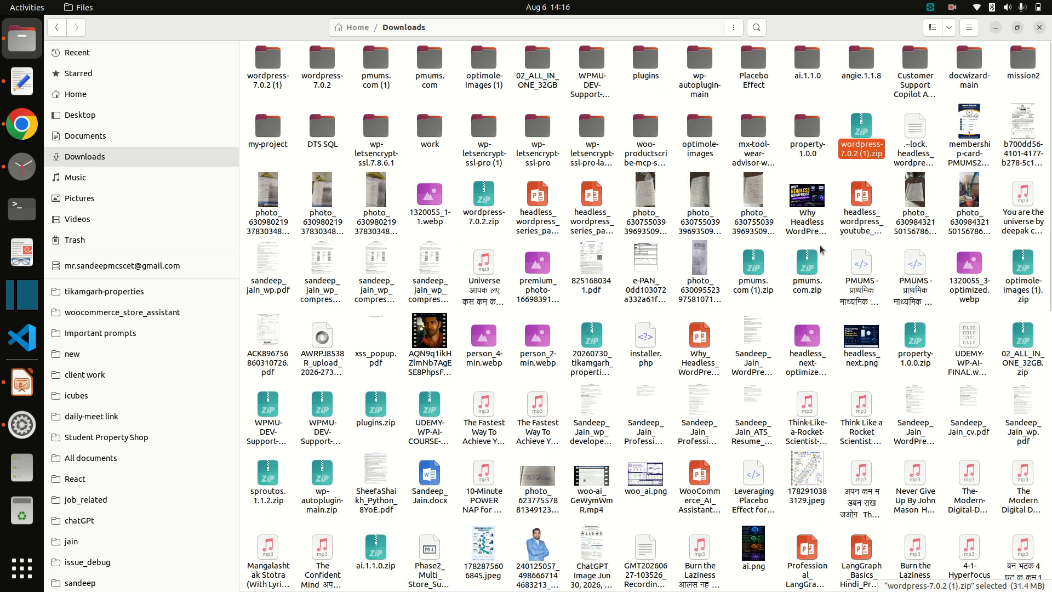
double_click(277, 61)
Step: Rename the inner wordpress folder, pasting agra-properties as the new name
click(290, 55)
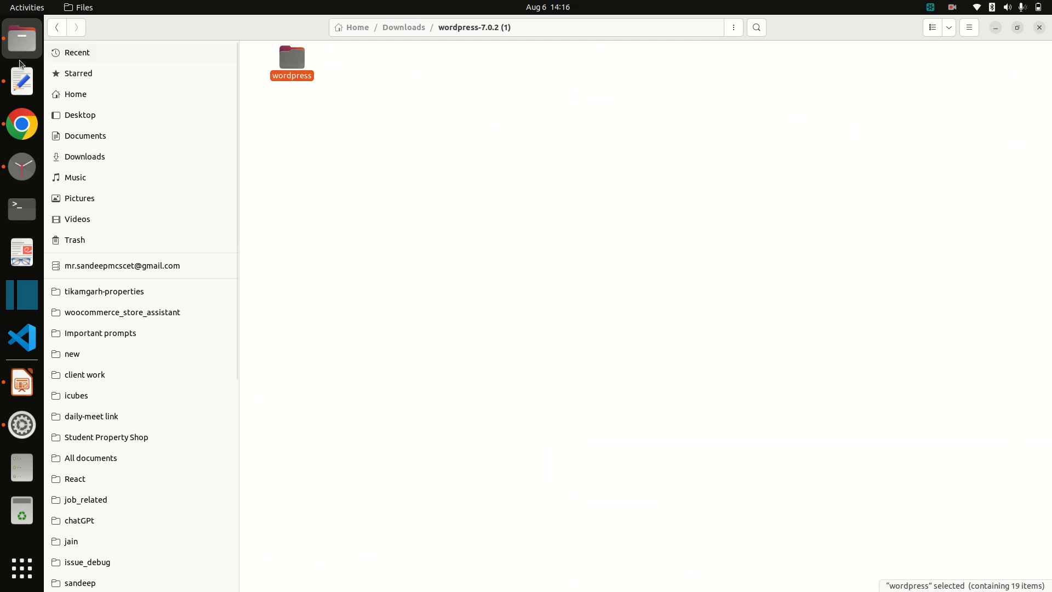
click(22, 82)
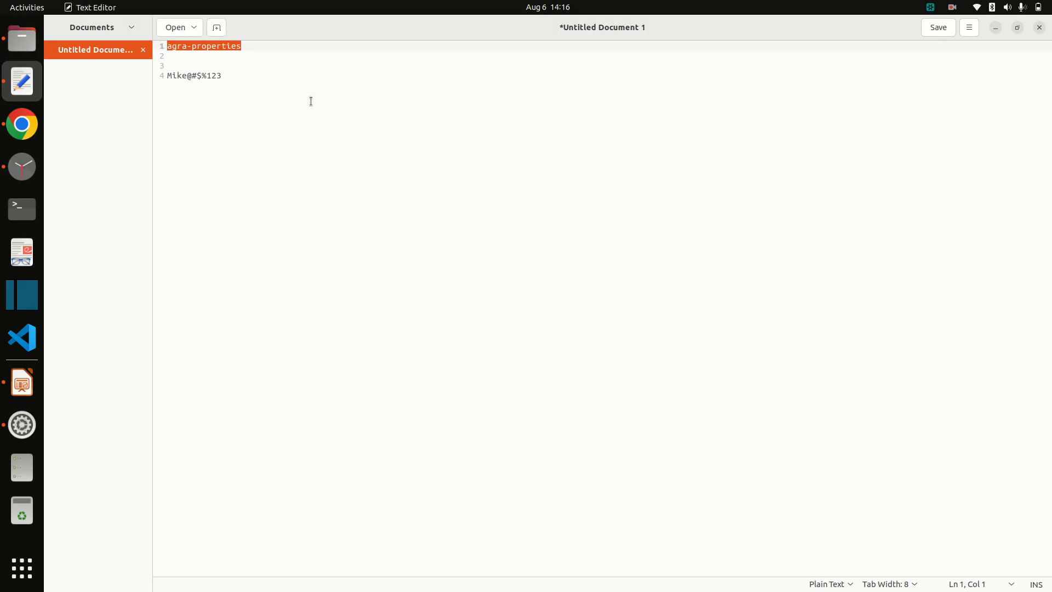
key(alt+Tab)
right_click(285, 61)
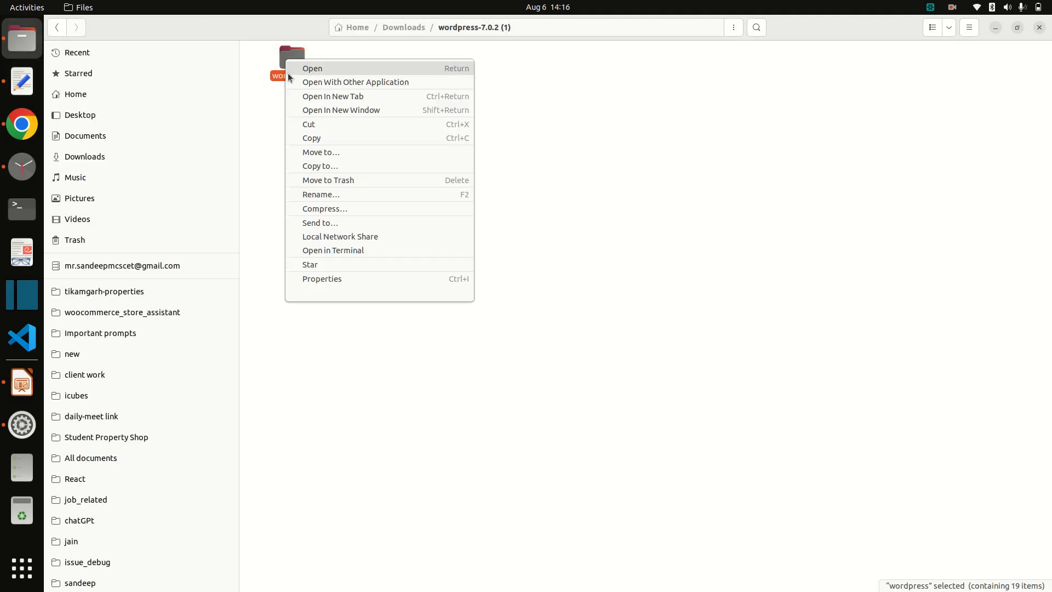
click(346, 195)
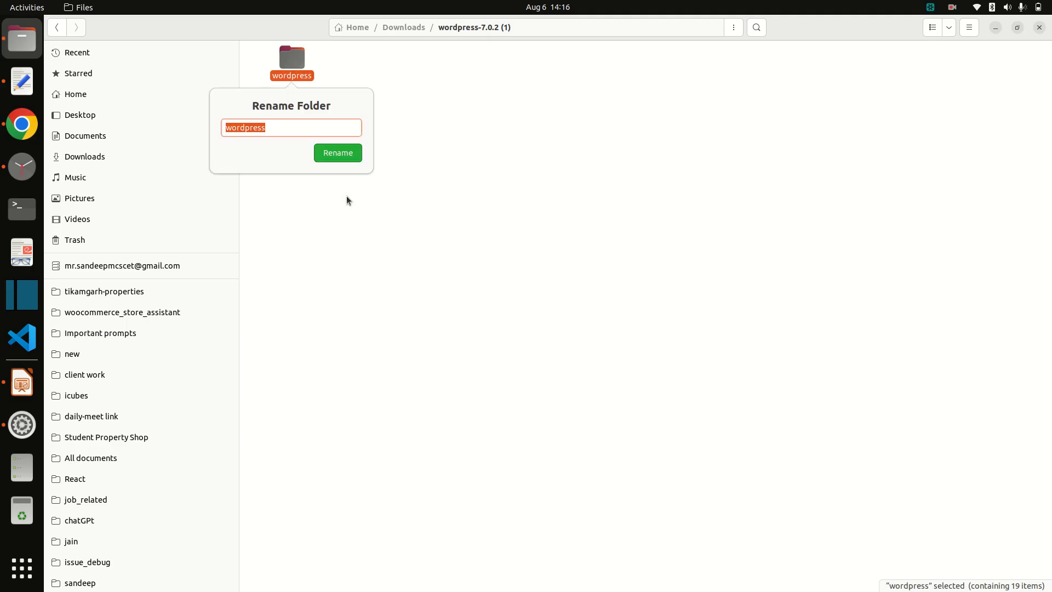
key(ctrl+v)
Step: Confirm the agra-properties folder name and copy the folder
click(338, 153)
right_click(291, 69)
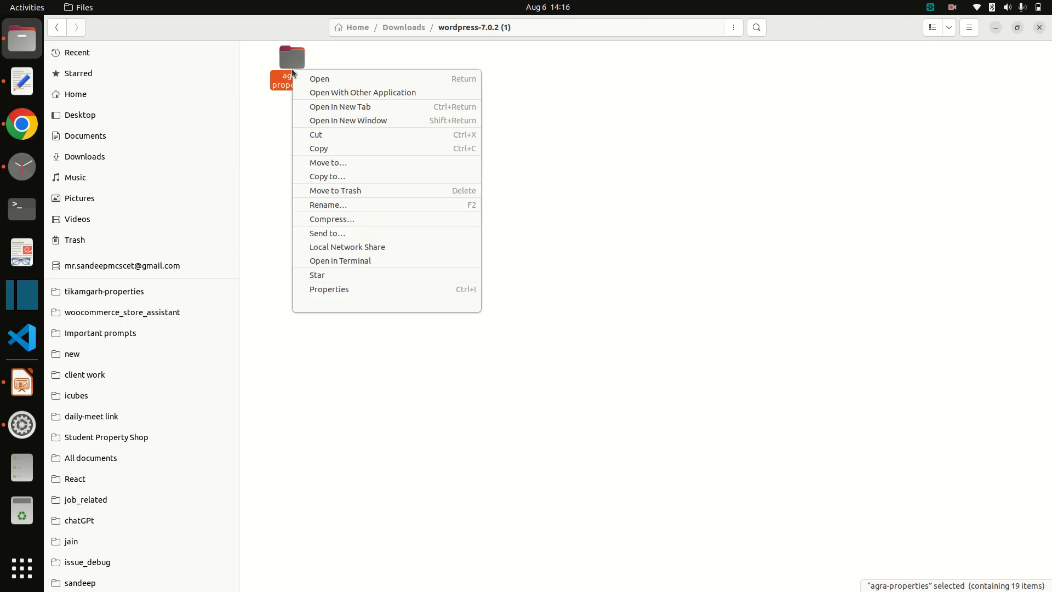
click(319, 148)
Step: Paste agra-properties into /var/www/html and open it to view the WordPress files
scroll(109, 472, down, 5)
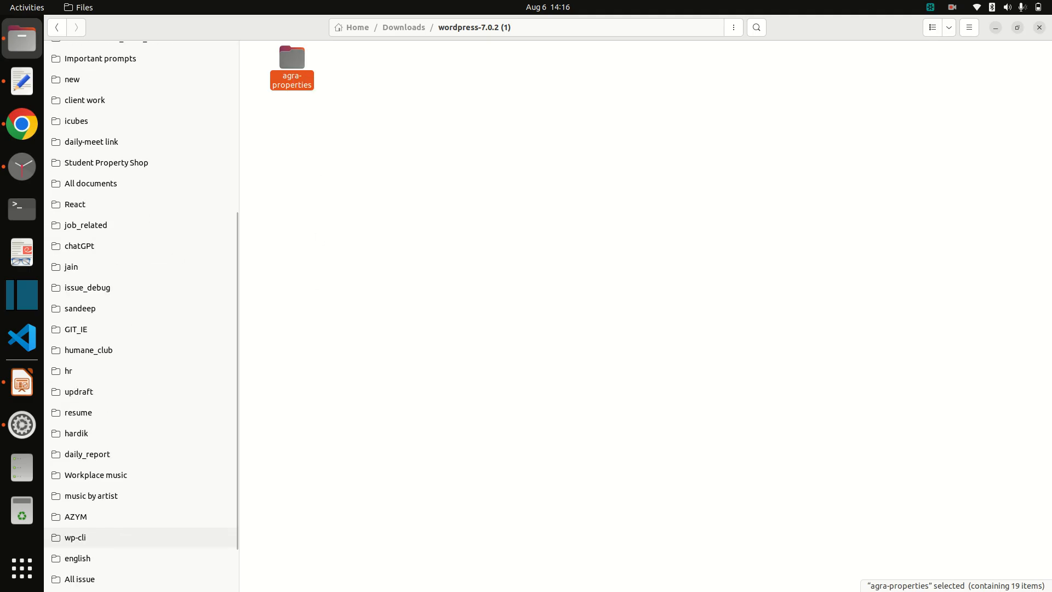
scroll(76, 564, down, 2)
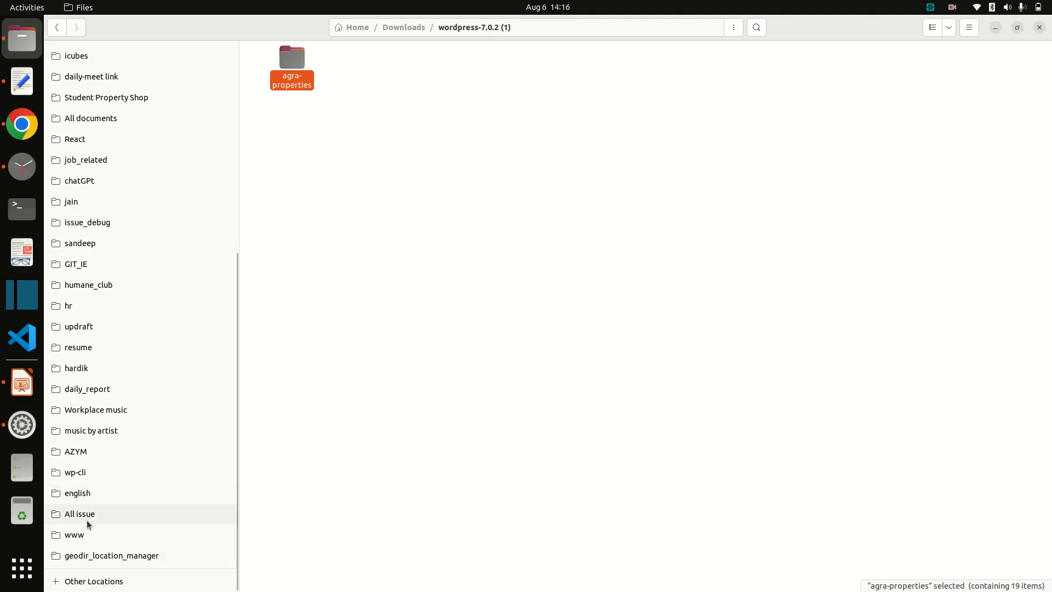
click(92, 534)
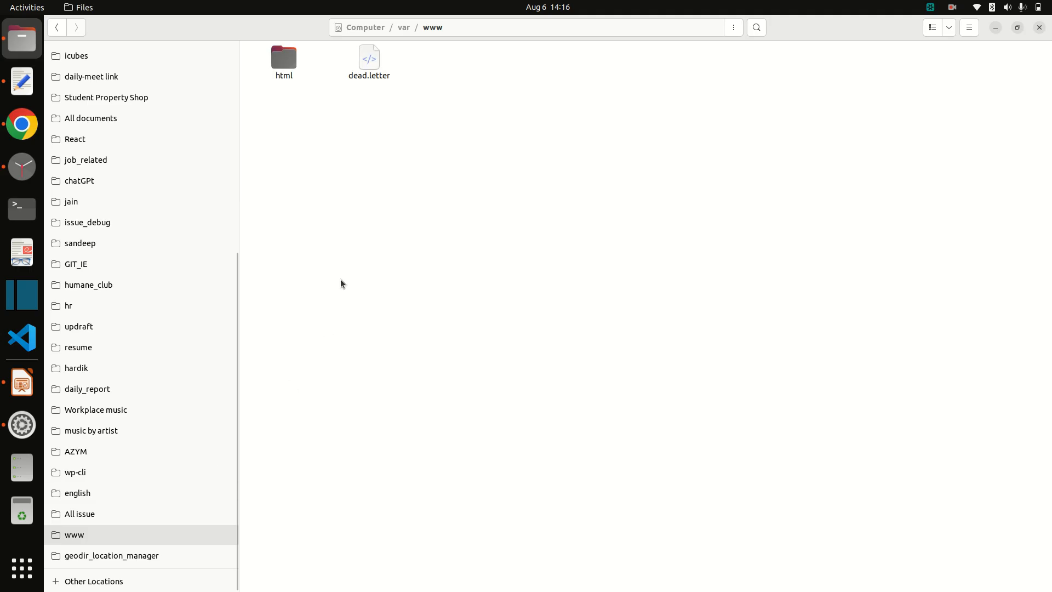
double_click(284, 60)
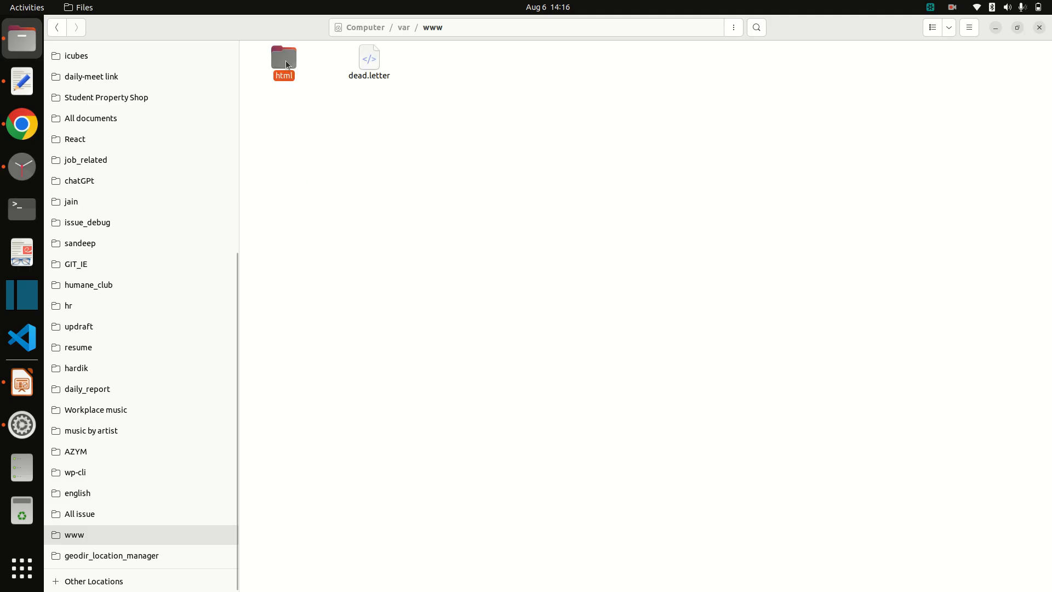
right_click(472, 331)
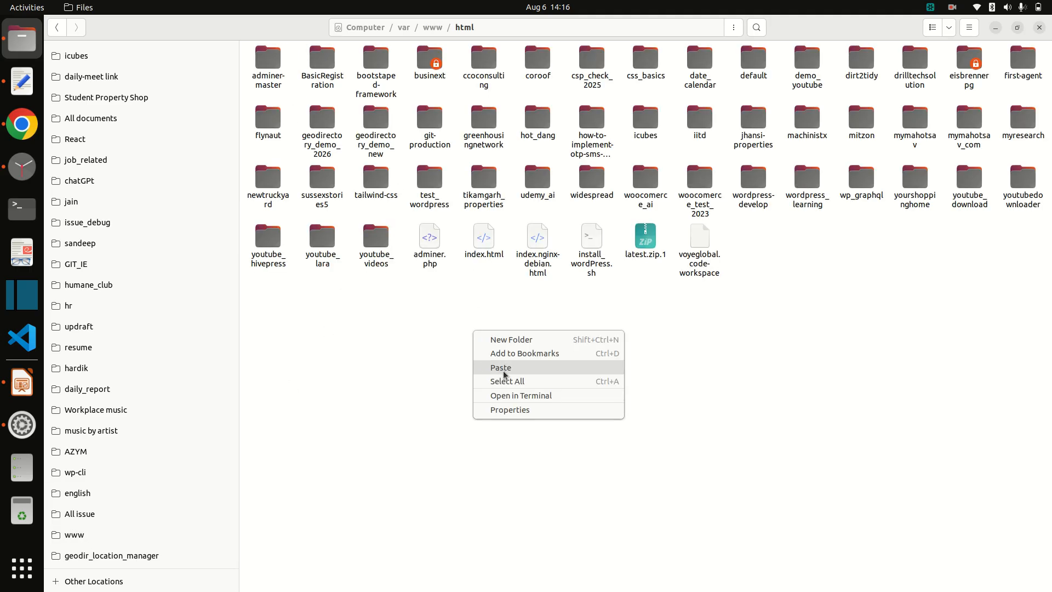
click(504, 373)
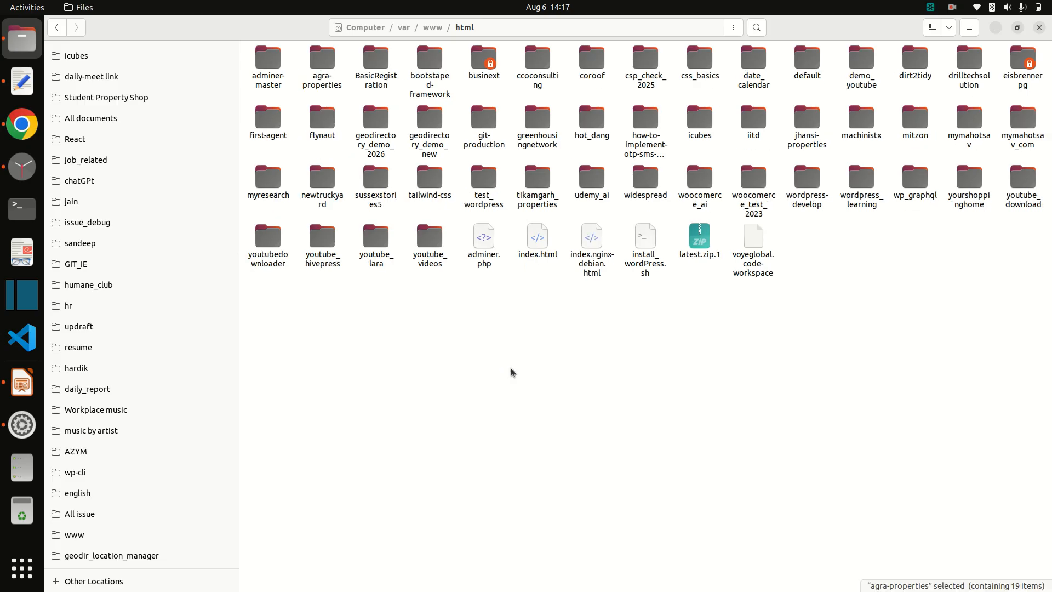
double_click(322, 66)
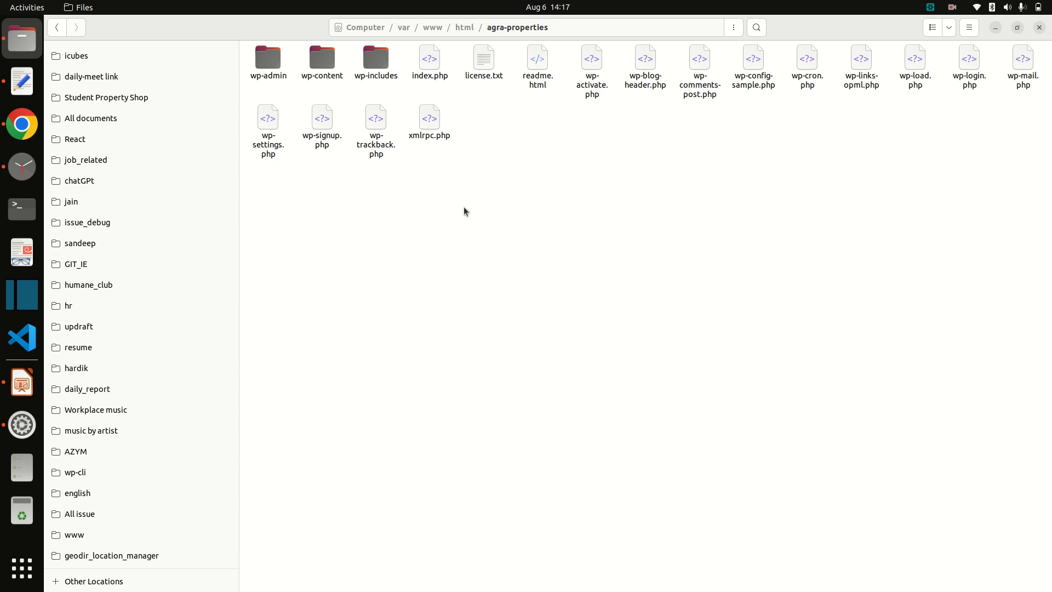
right_click(413, 221)
click(495, 148)
Step: Select the agra-properties name in the notes
click(22, 125)
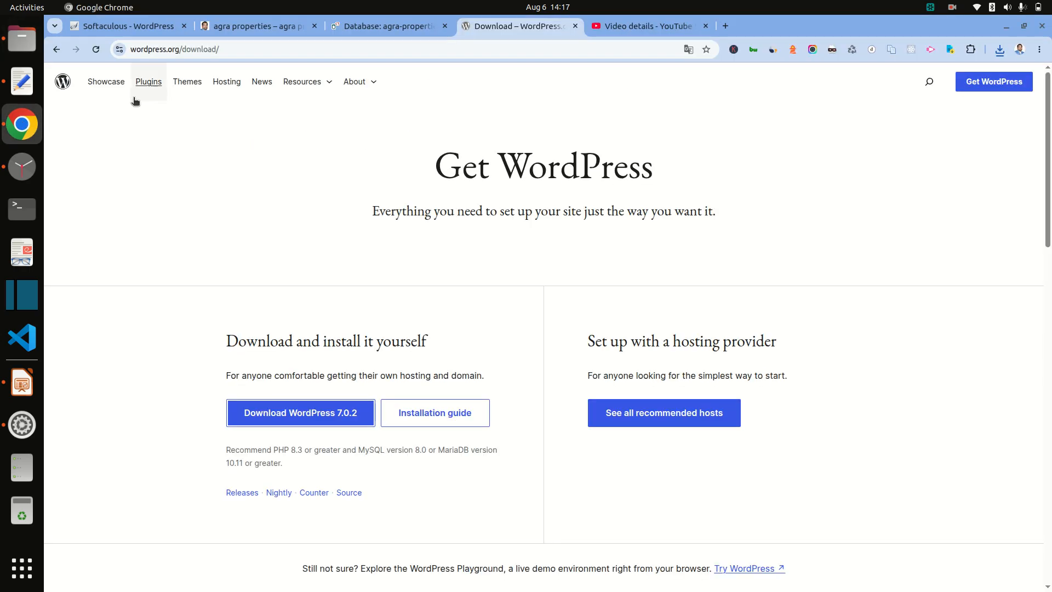
click(22, 81)
double_click(195, 46)
triple_click(194, 45)
click(44, 127)
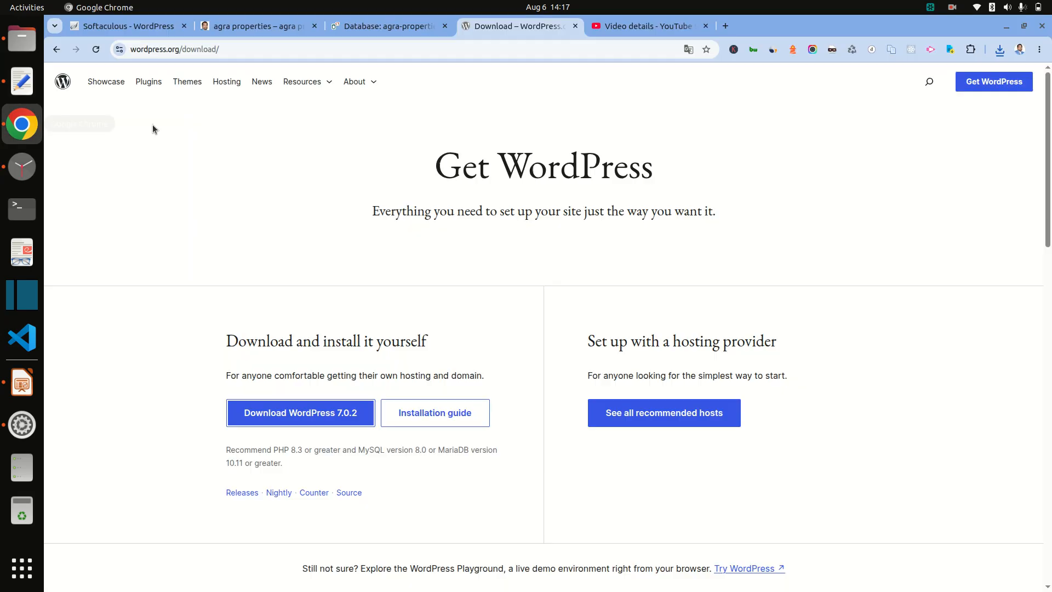
Step: Load localhost/agra-properties in a new tab and begin the WordPress configuration setup
click(725, 25)
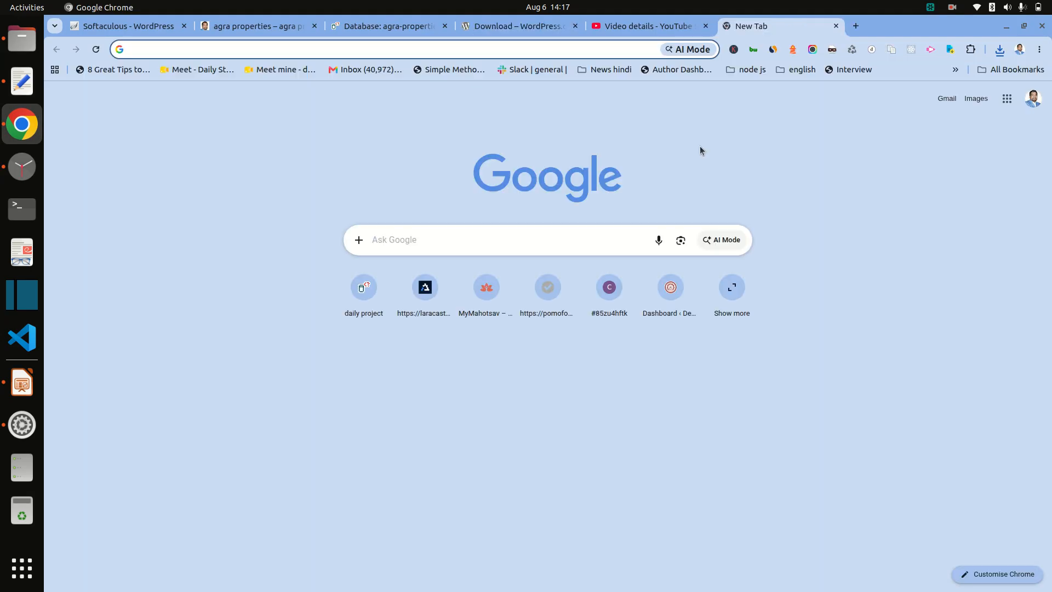
text(local)
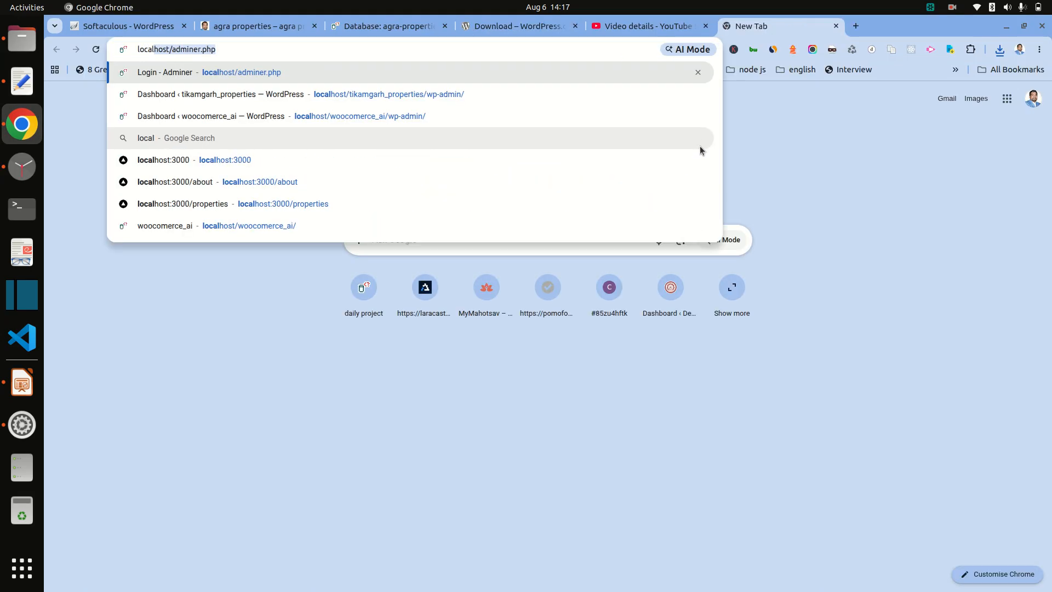
key(Right)
key(BackSpace)
key(BackSpace)
key(BackSpace)
key(BackSpace)
key(BackSpace)
key(BackSpace)
key(BackSpace)
key(BackSpace)
key(BackSpace)
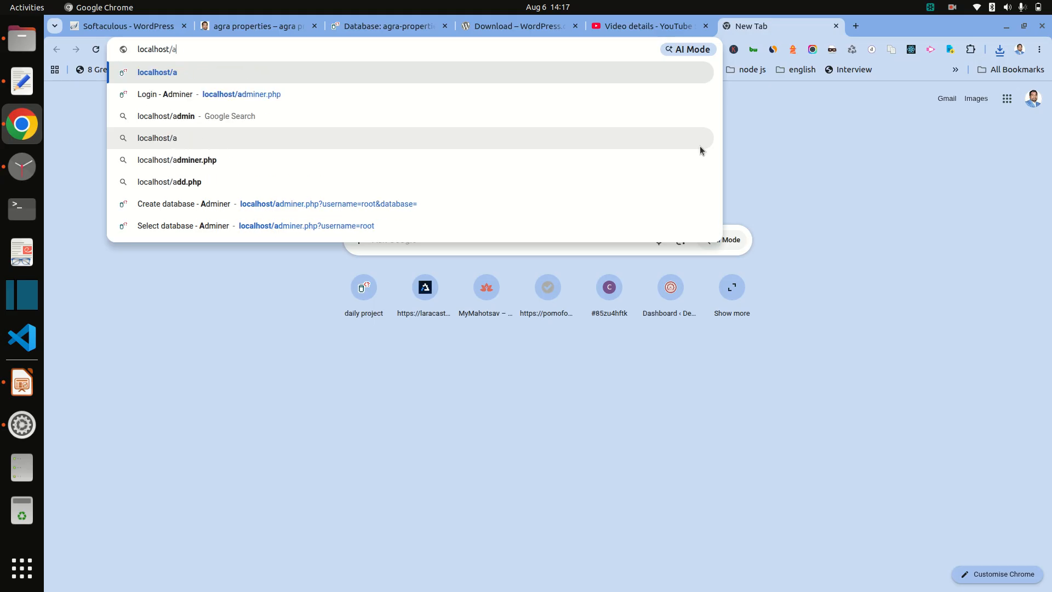
key(BackSpace)
key(BackSpace)
text(agra-properties)
key(Return)
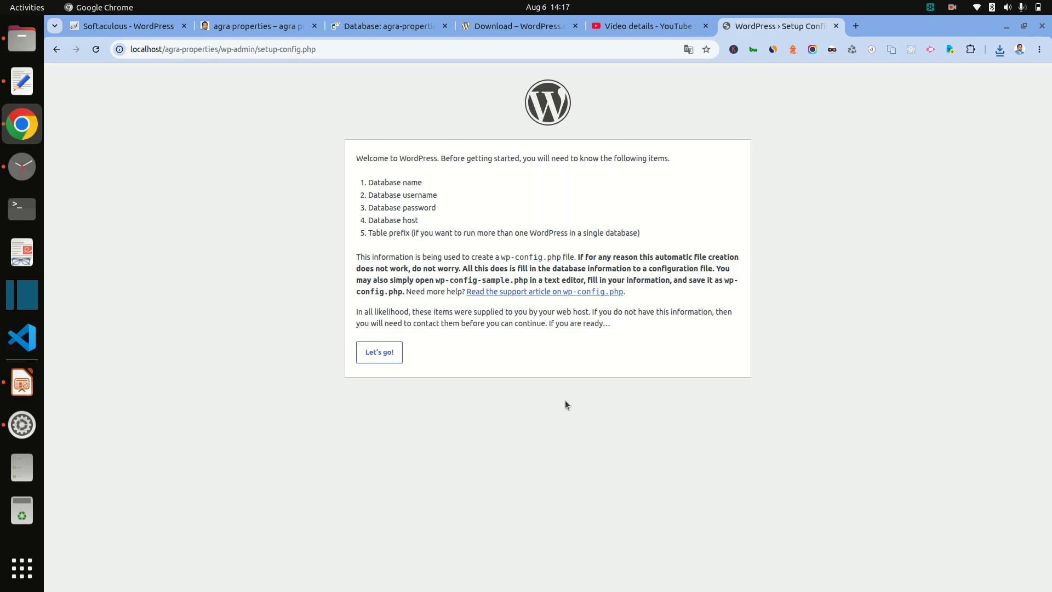
click(391, 359)
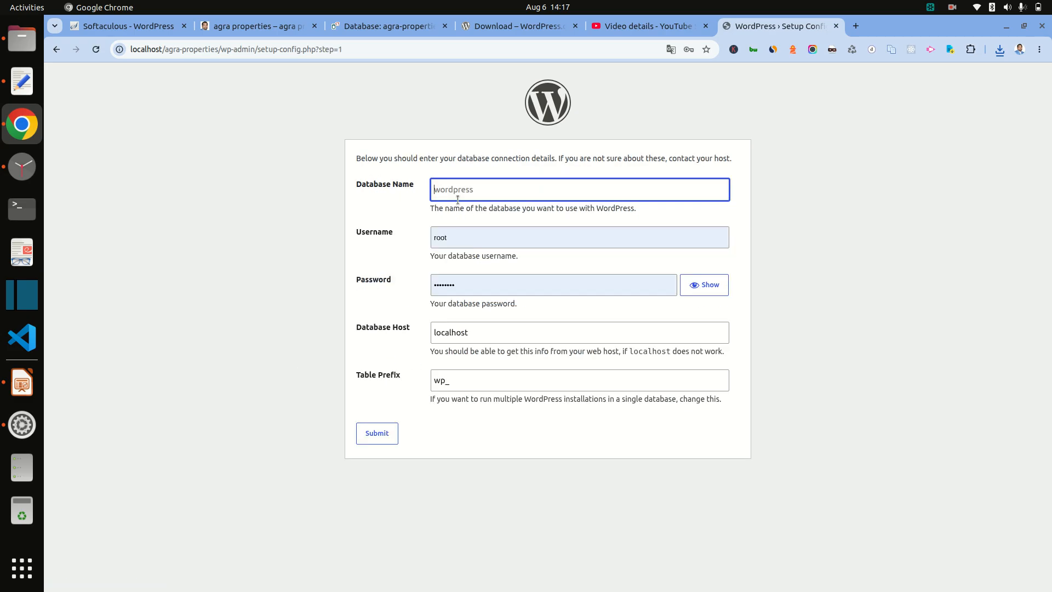
click(22, 39)
key(ctrl+l)
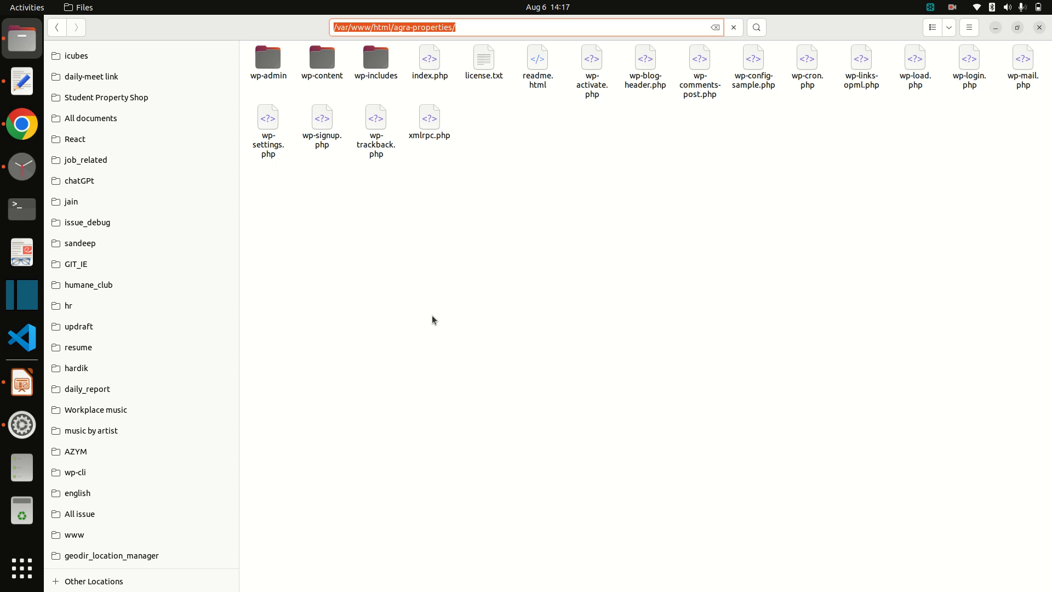
Step: Run chmod 777 -R on /var/www/html/agra-properties/ in a terminal opened there
key(Escape)
right_click(430, 277)
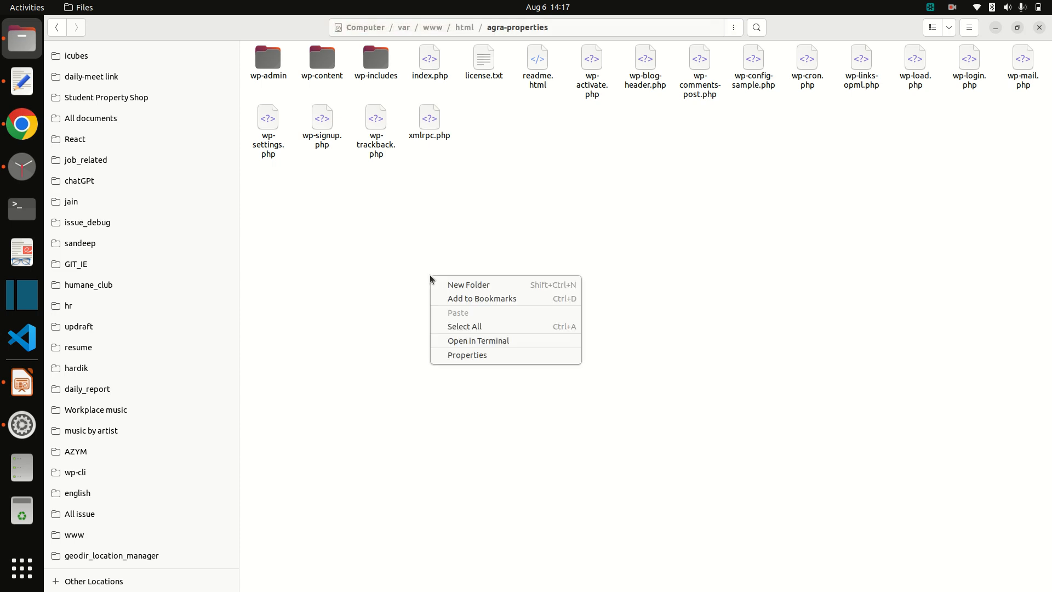
click(497, 340)
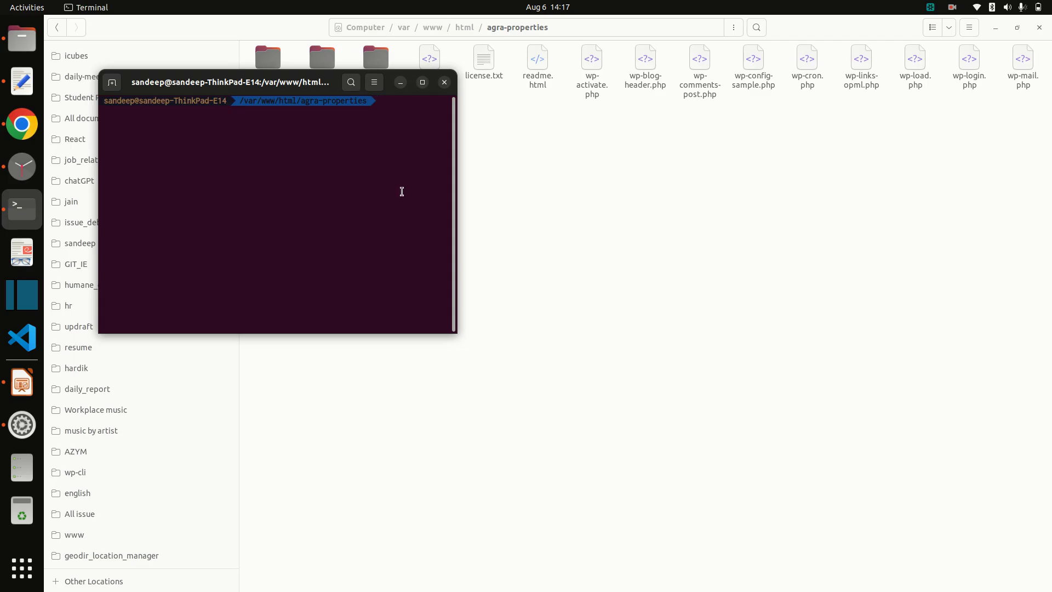
text(chmod 777 -R)
key(ctrl+shift+v)
key(Return)
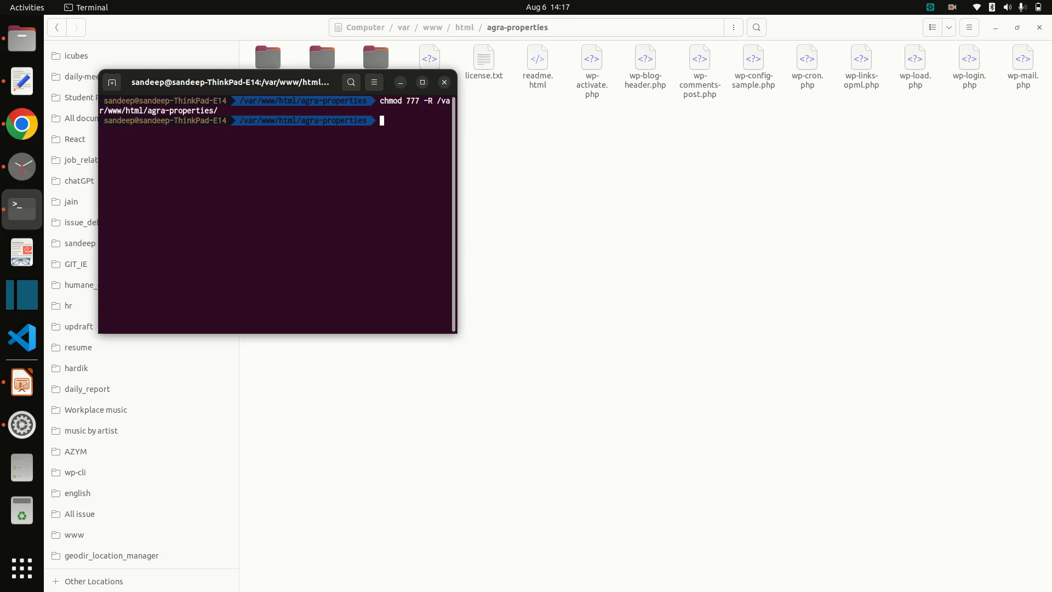
click(581, 241)
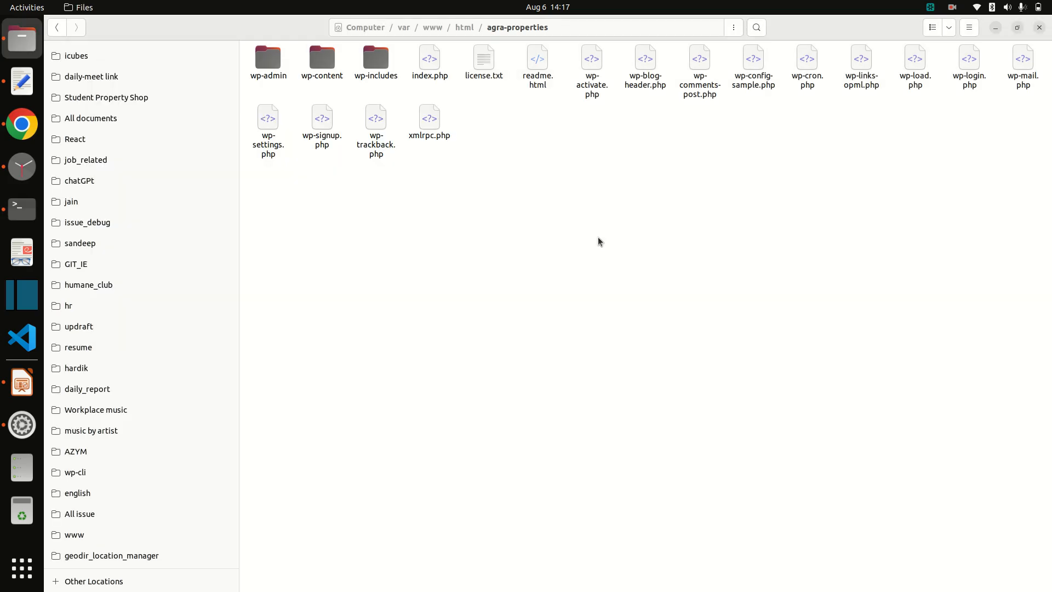
Step: Paste agra-properties from the notes as the database name, submit, and run the installation
click(22, 124)
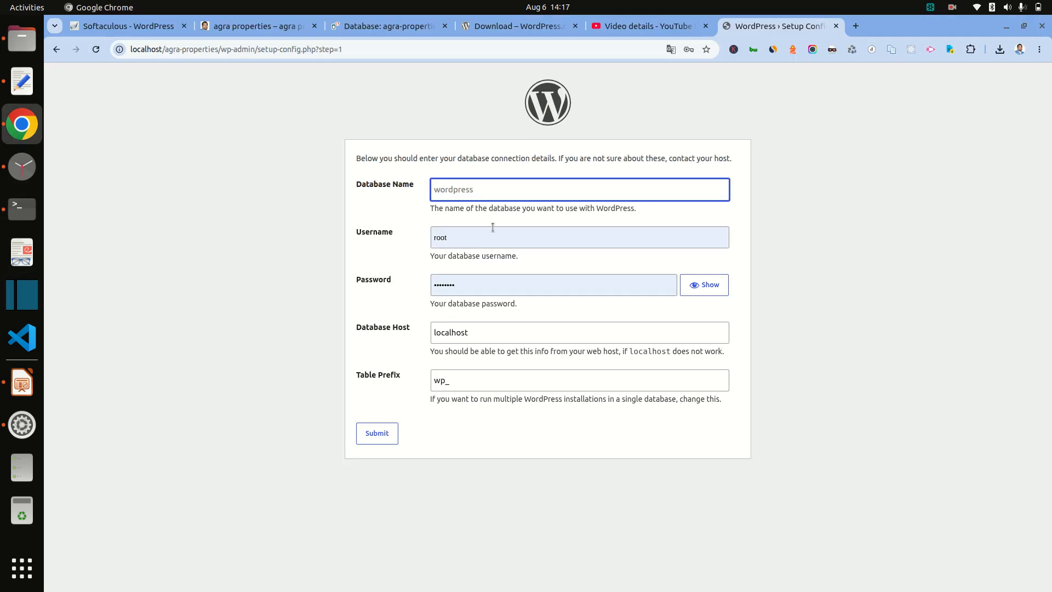
click(22, 81)
triple_click(190, 45)
key(ctrl+c)
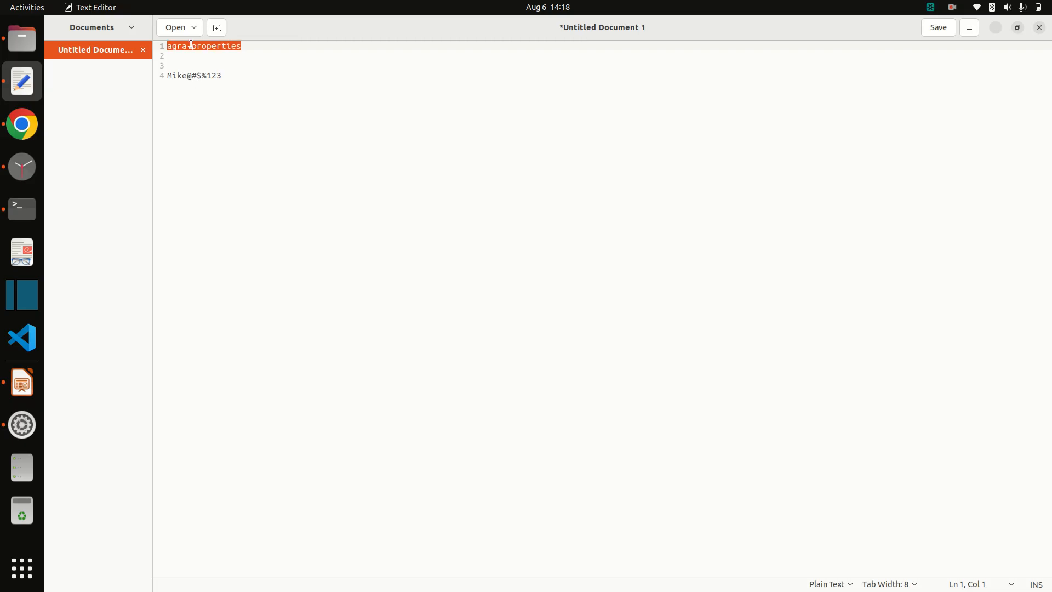
key(alt+Tab)
key(ctrl+v)
click(194, 402)
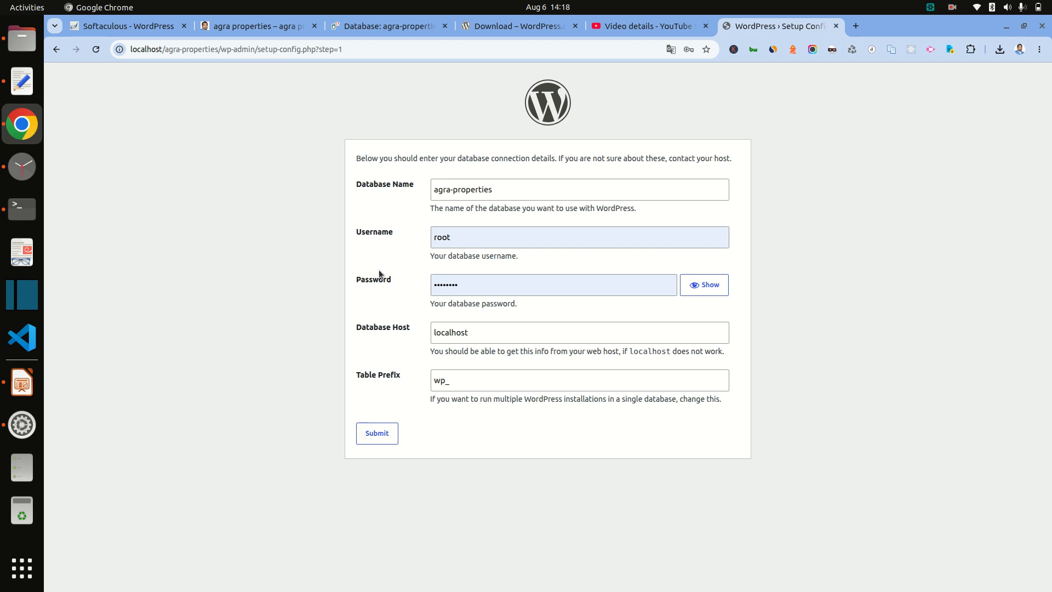
click(378, 441)
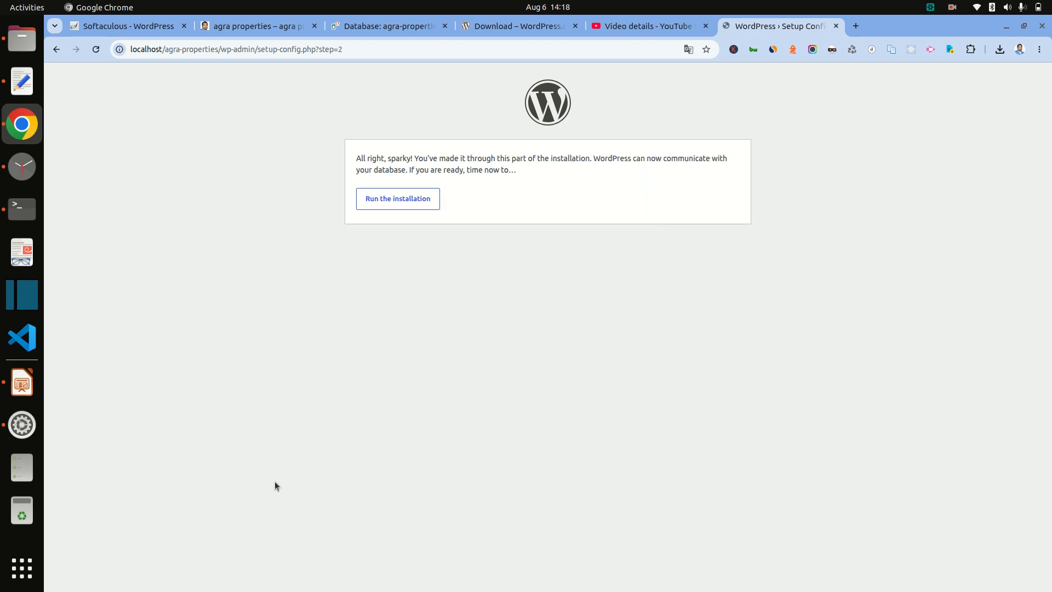
click(398, 198)
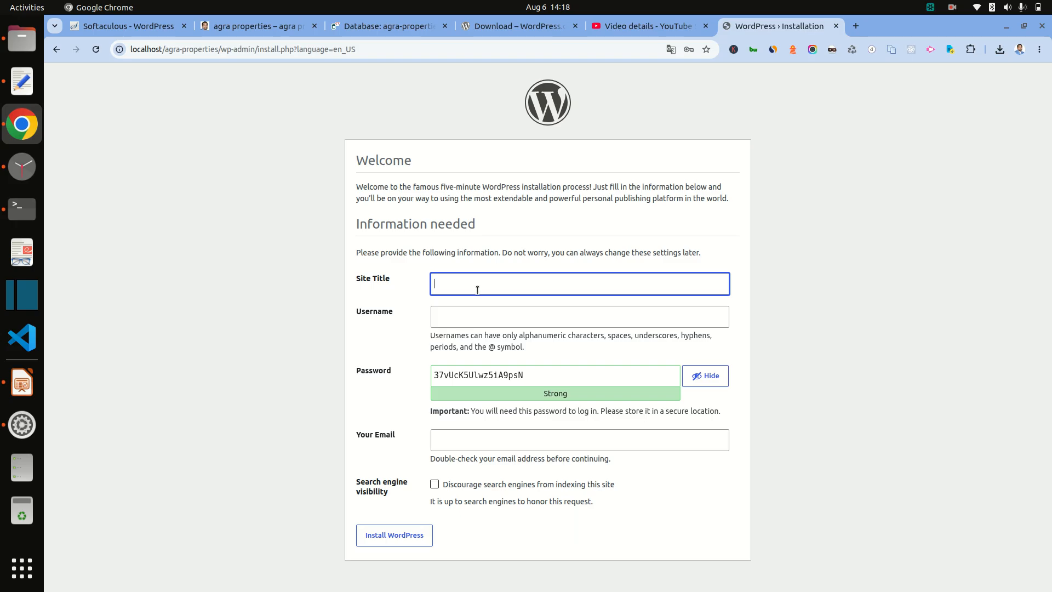
Step: Set the site title to 'agra properties'
key(ctrl+v)
click(451, 280)
key(Delete)
Step: Enter the admin username and replace the generated password with the saved one from the notes
click(485, 310)
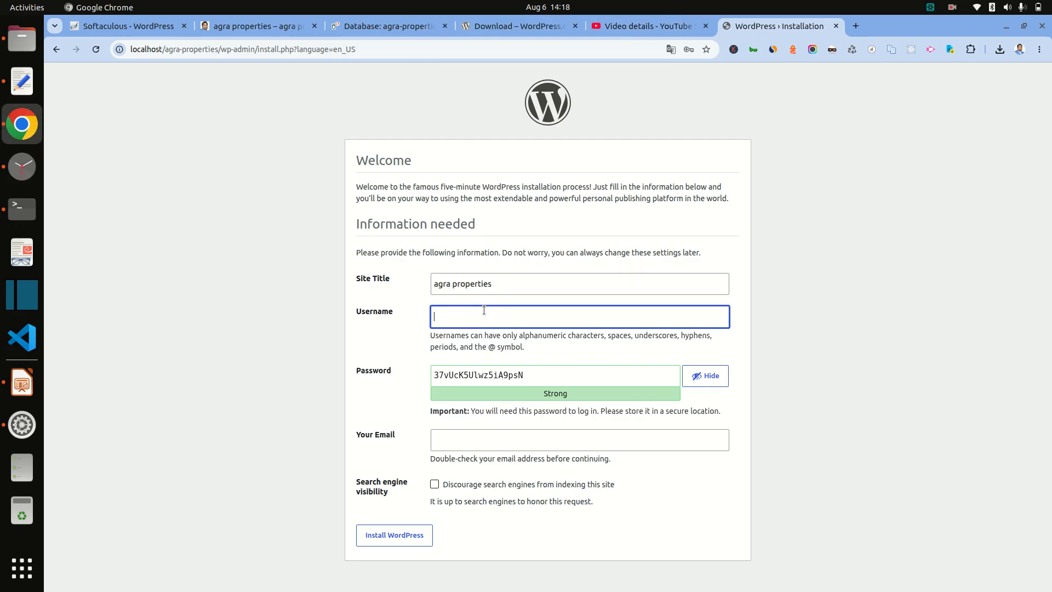
click(28, 84)
triple_click(192, 76)
key(ctrl+c)
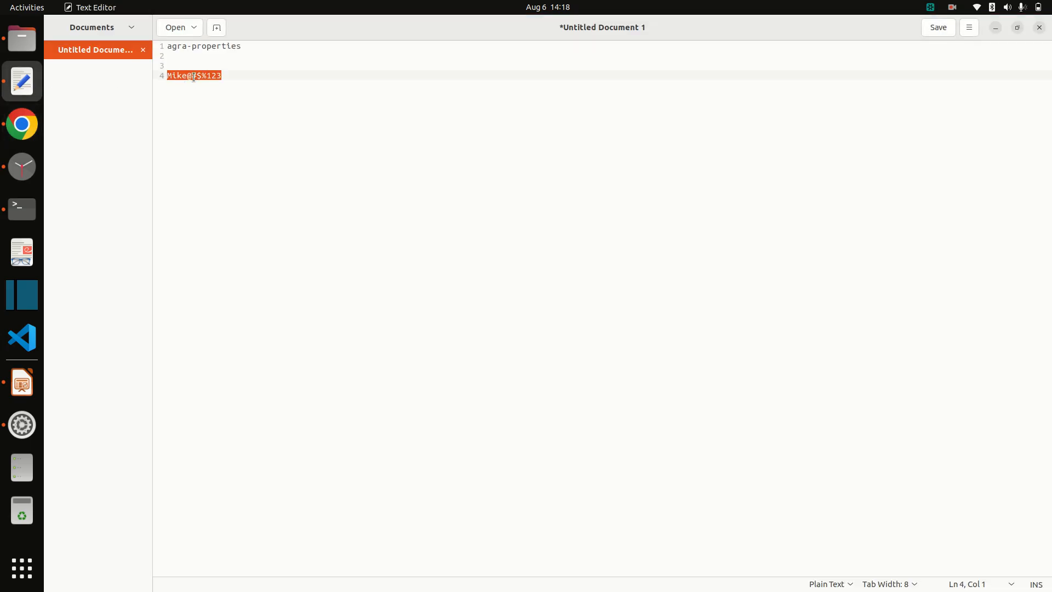
key(alt+Tab)
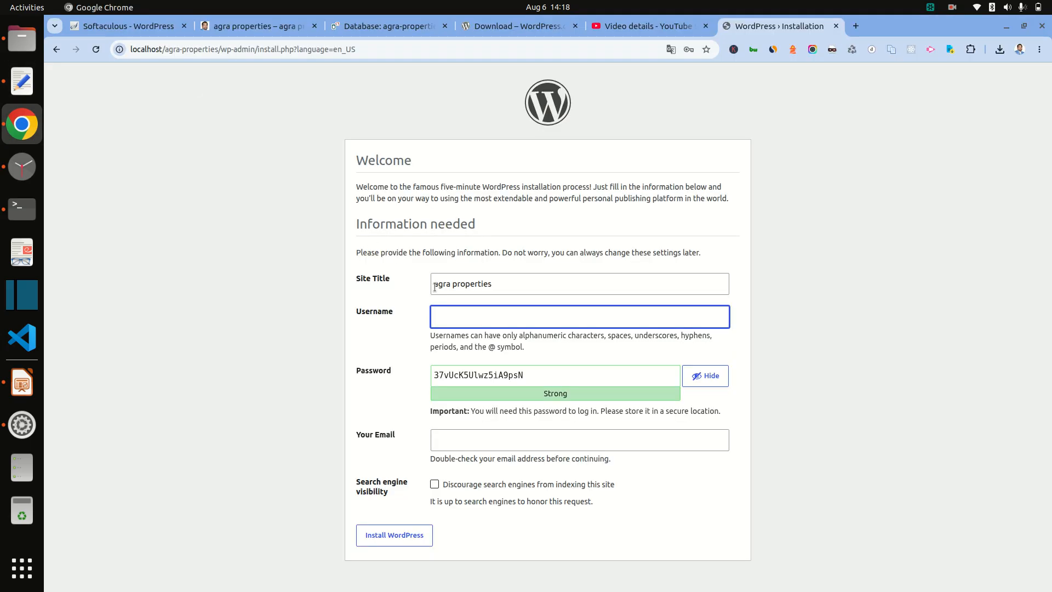
text(mike)
double_click(462, 382)
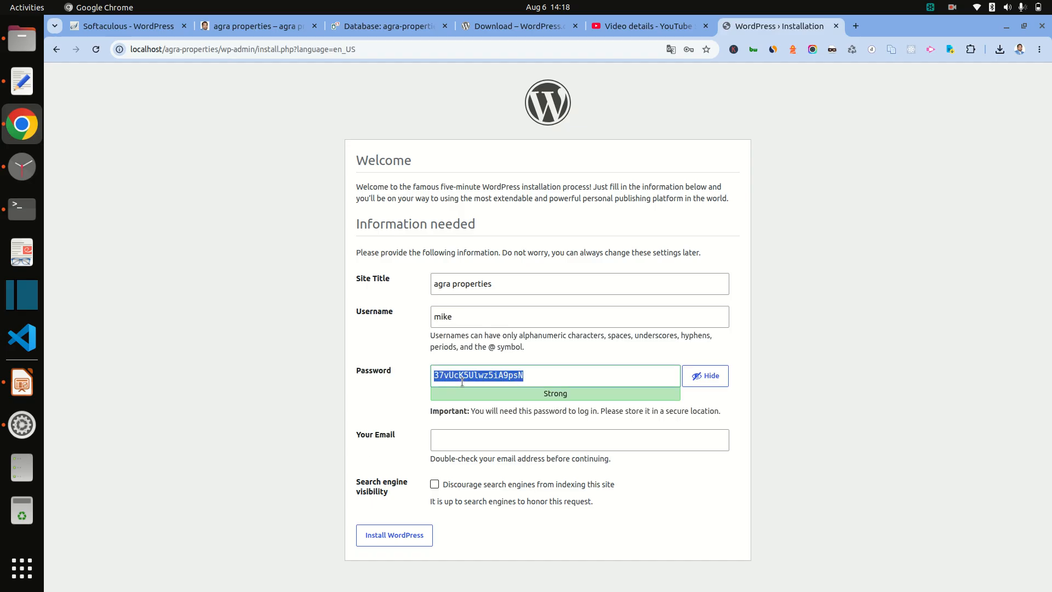
key(ctrl+v)
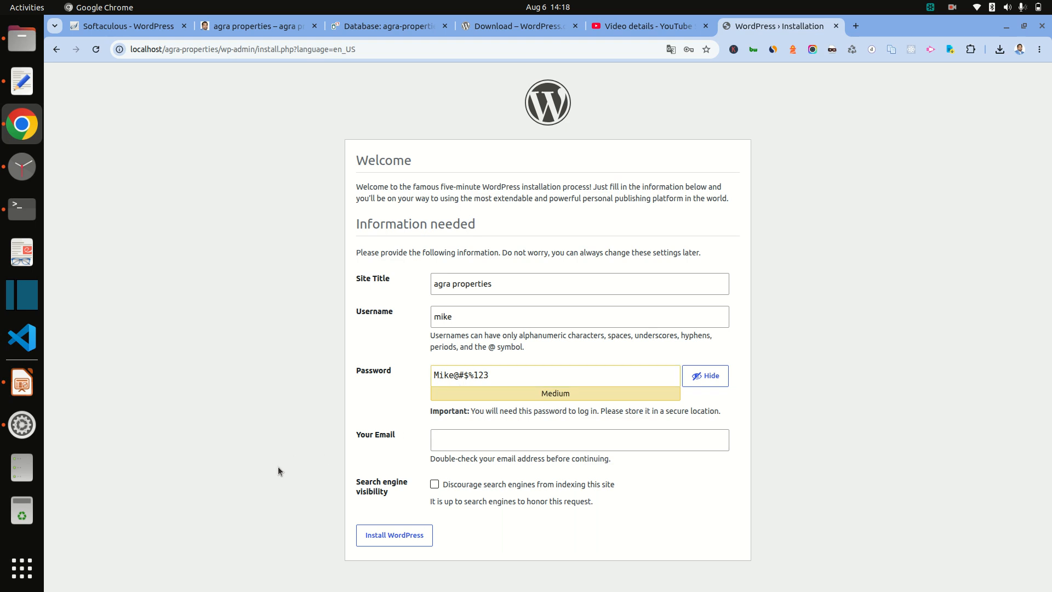
Step: Fill in the admin e-mail address and install WordPress
click(438, 439)
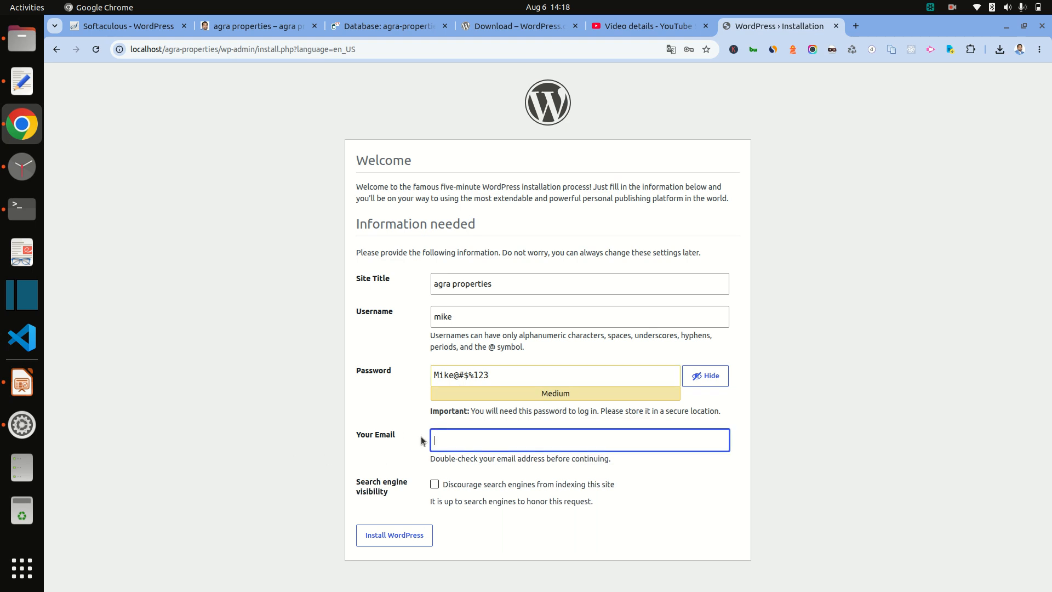
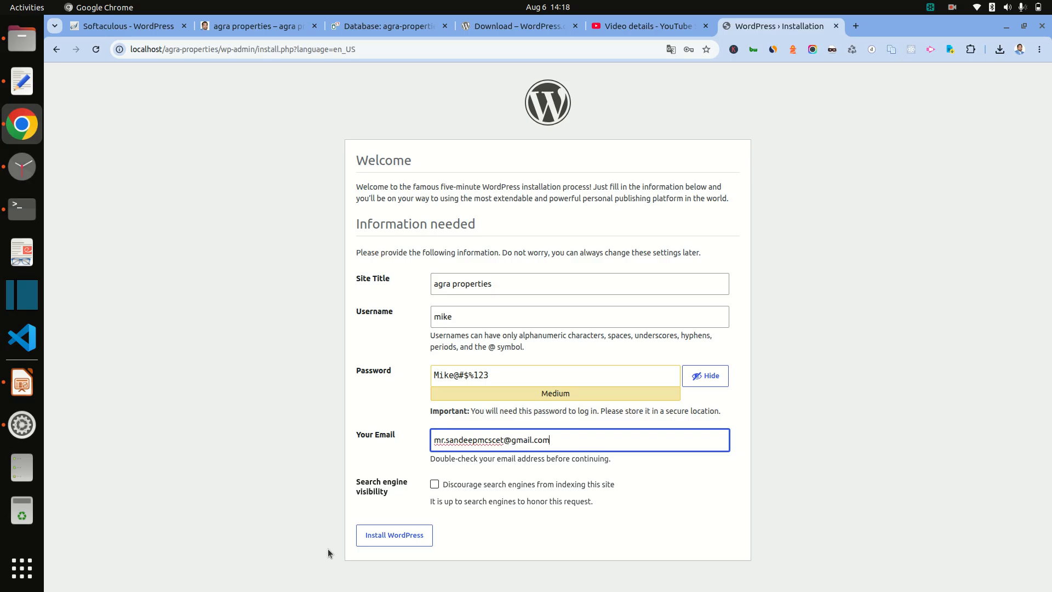
click(419, 535)
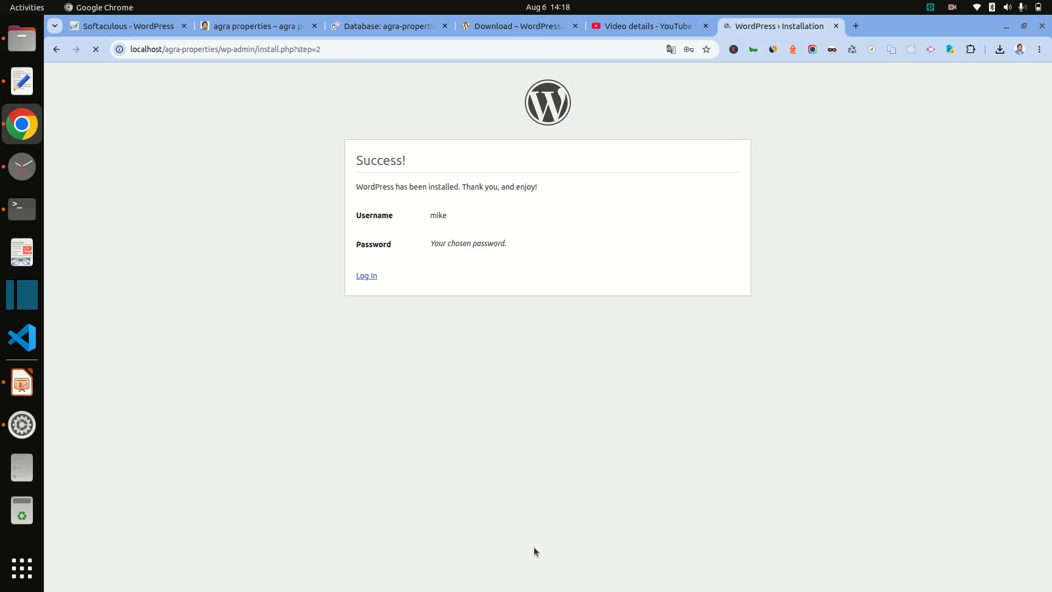
Step: Log in to the agra properties site with Remember Me ticked, then bring up the Impress slides
click(660, 219)
click(367, 275)
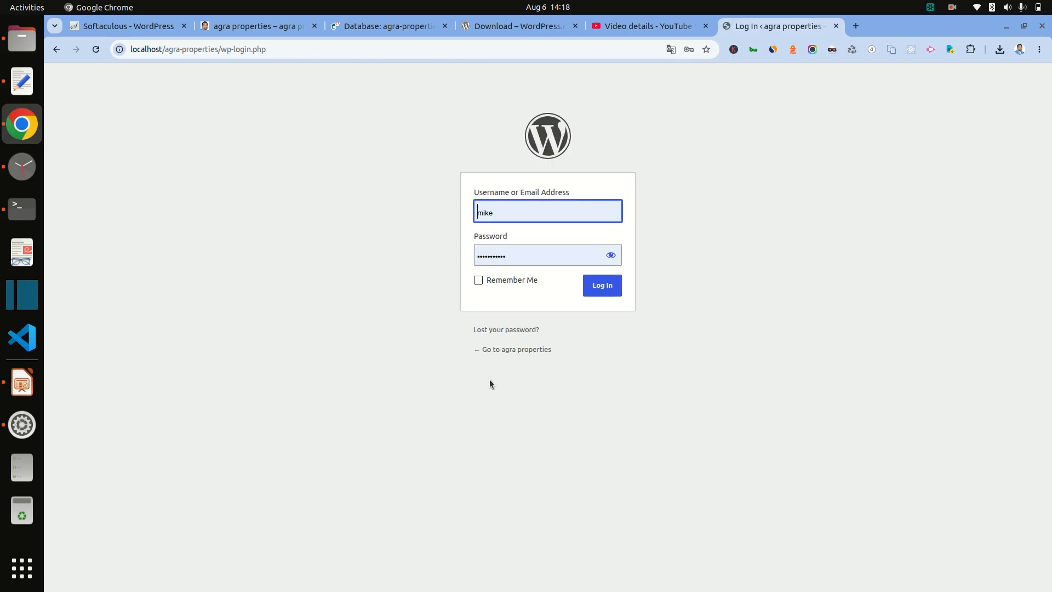
click(522, 278)
click(602, 286)
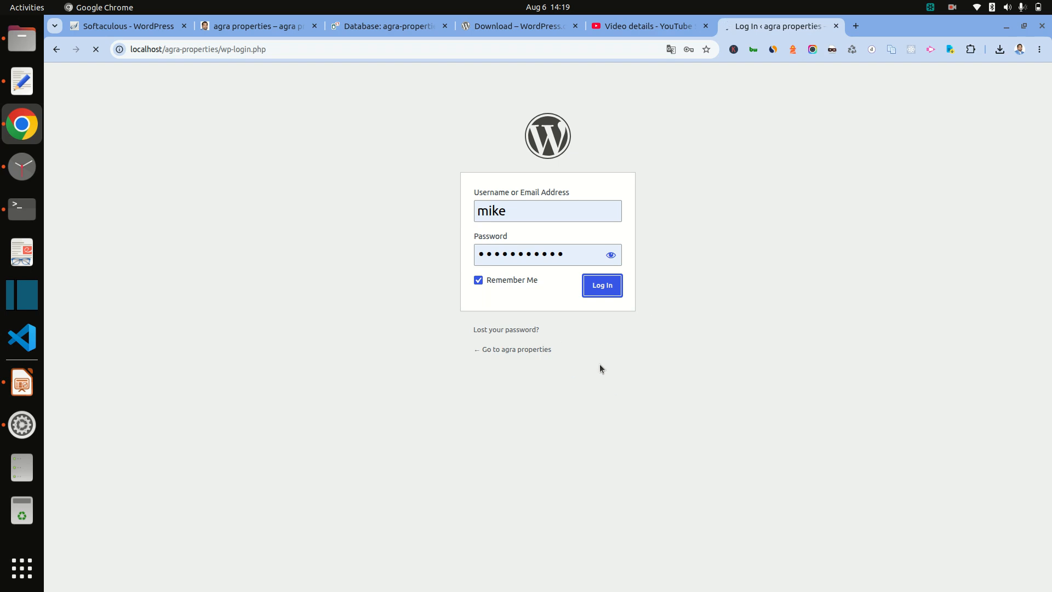
click(16, 385)
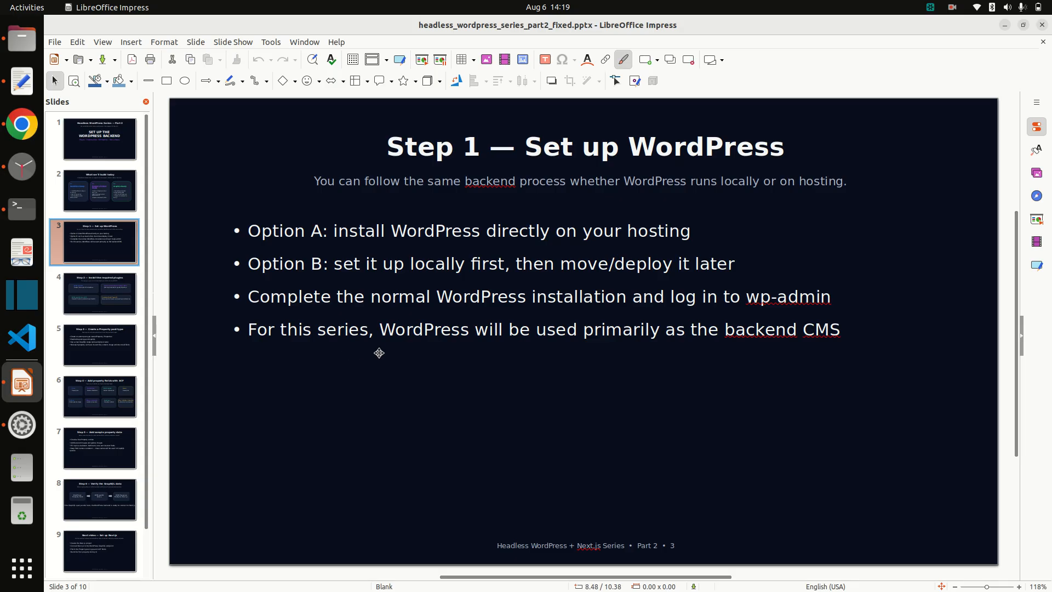
Step: Show slide 4, 'Step 2 — Install the required plugins', mark WPGraphQL, and return to the dashboard
click(21, 124)
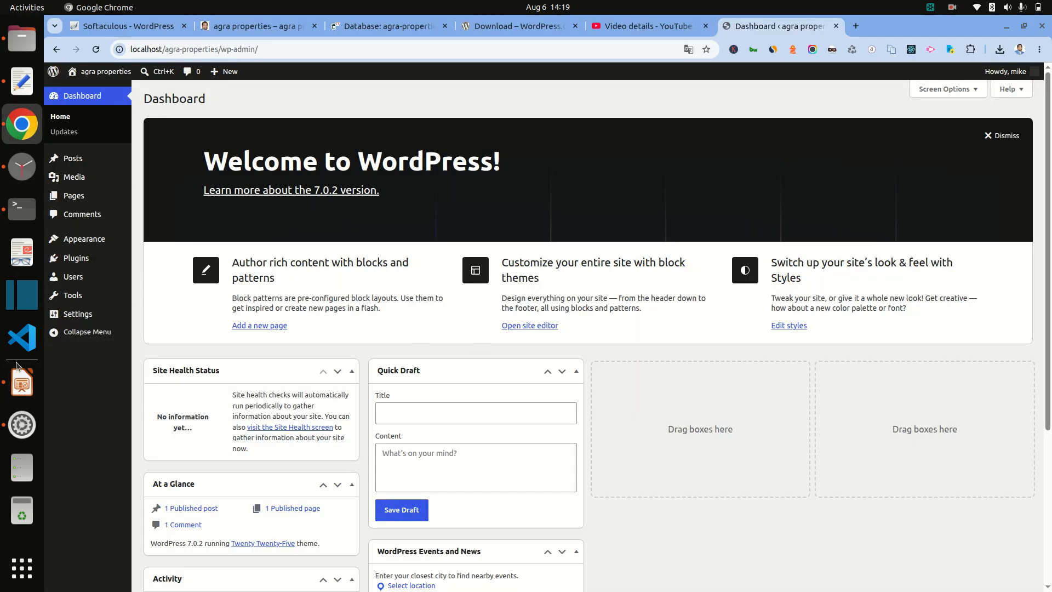
click(21, 378)
click(98, 306)
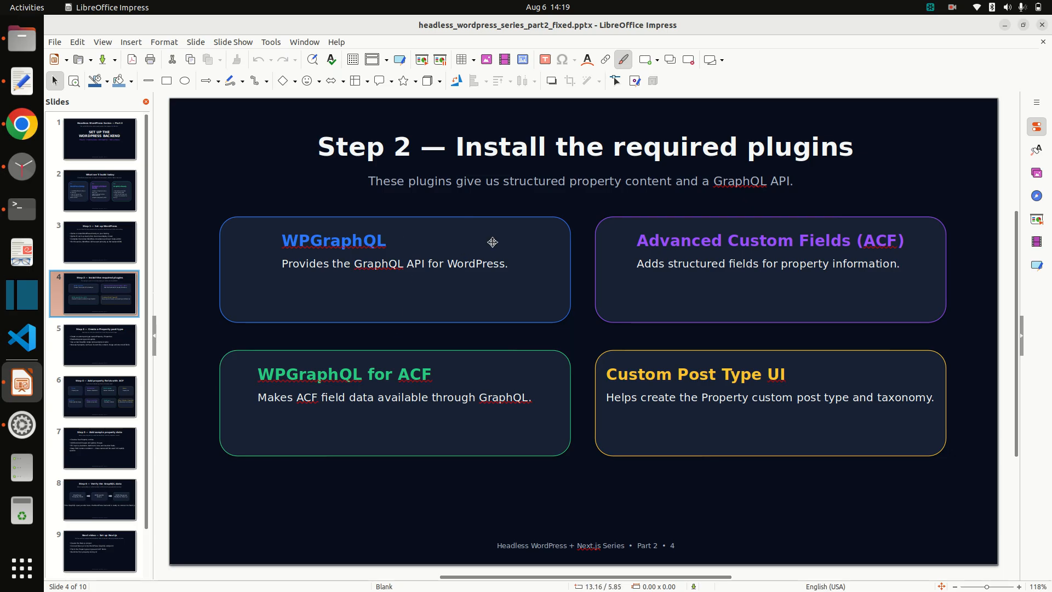
double_click(357, 241)
key(ctrl+c)
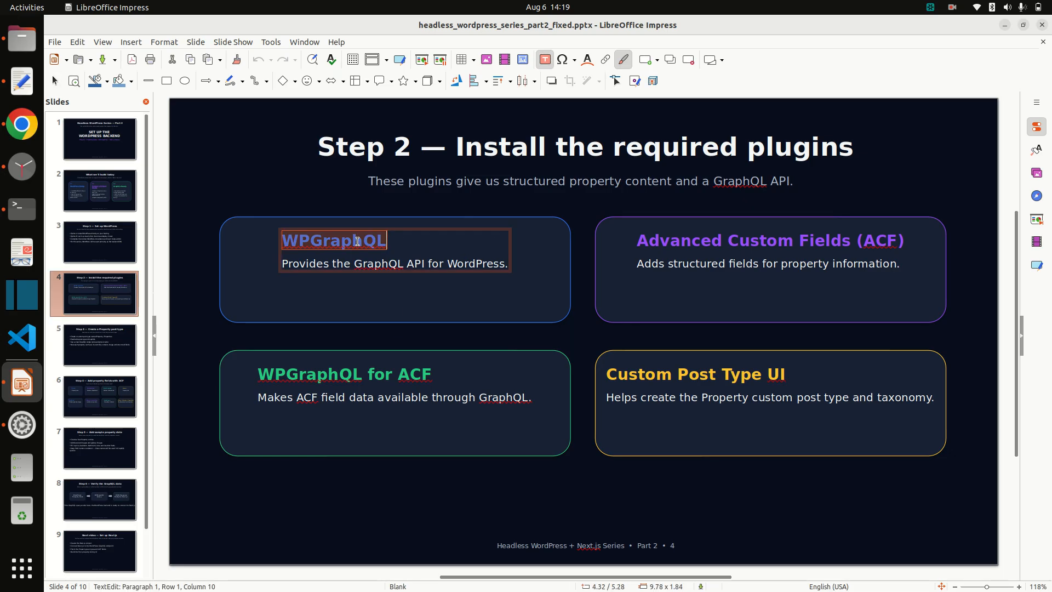
click(22, 124)
Step: Search the plugin directory for WPGraphQL and install it
mouse_move(101, 262)
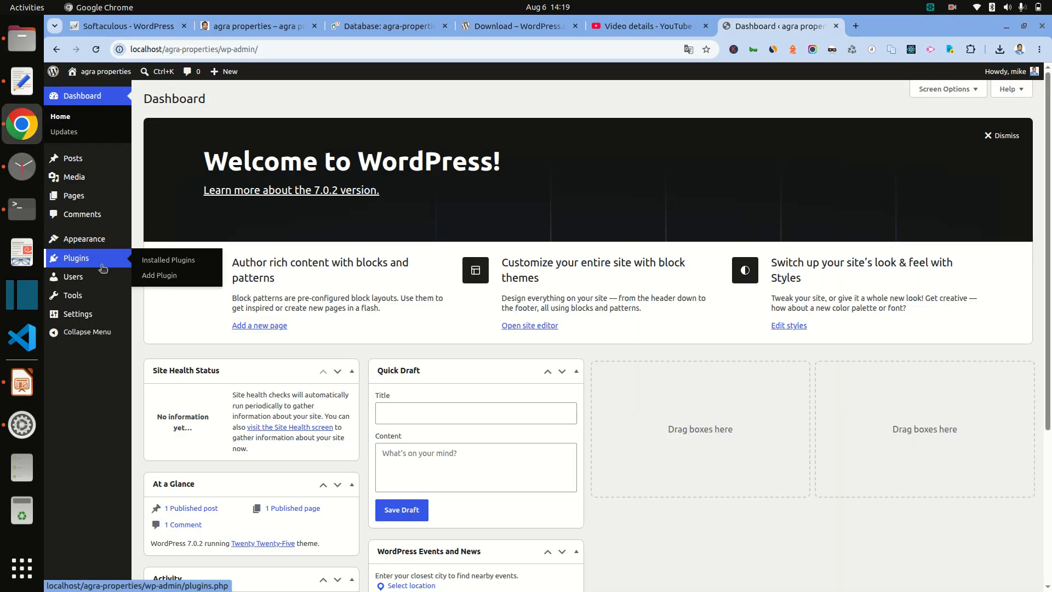
click(176, 276)
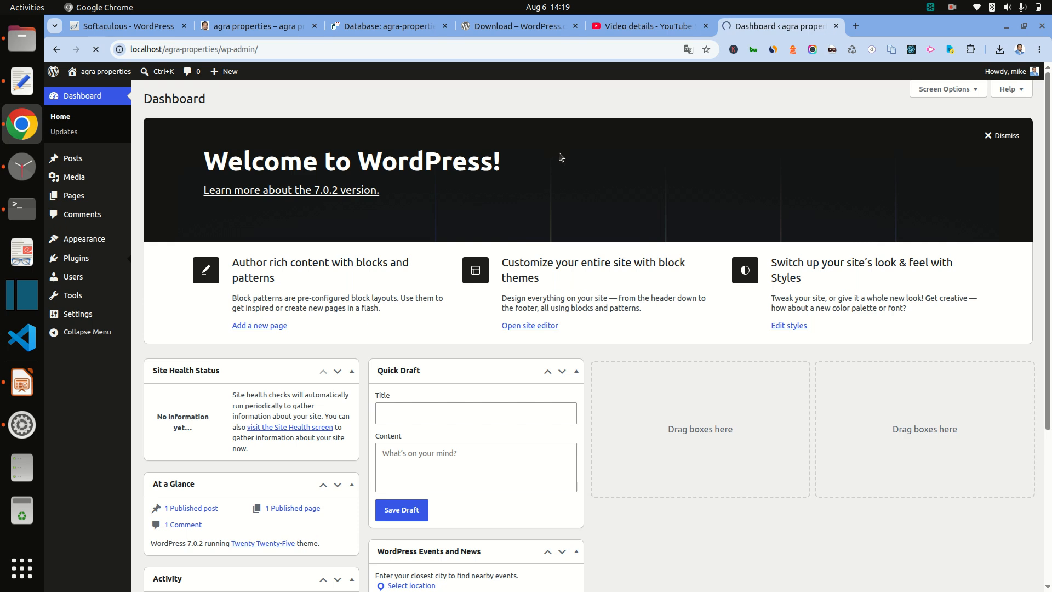
click(705, 26)
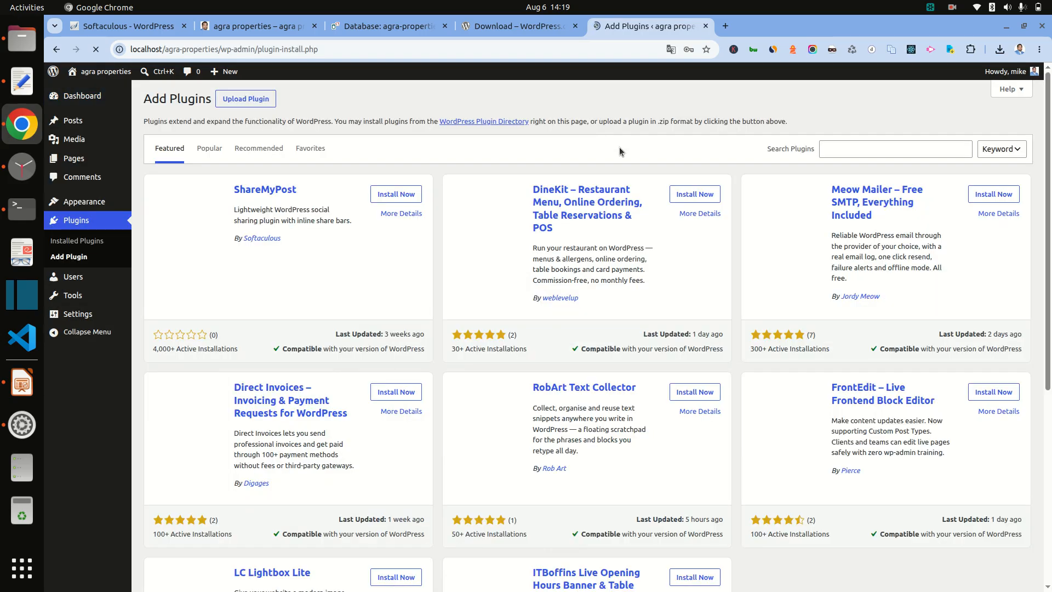
click(879, 149)
key(ctrl+v)
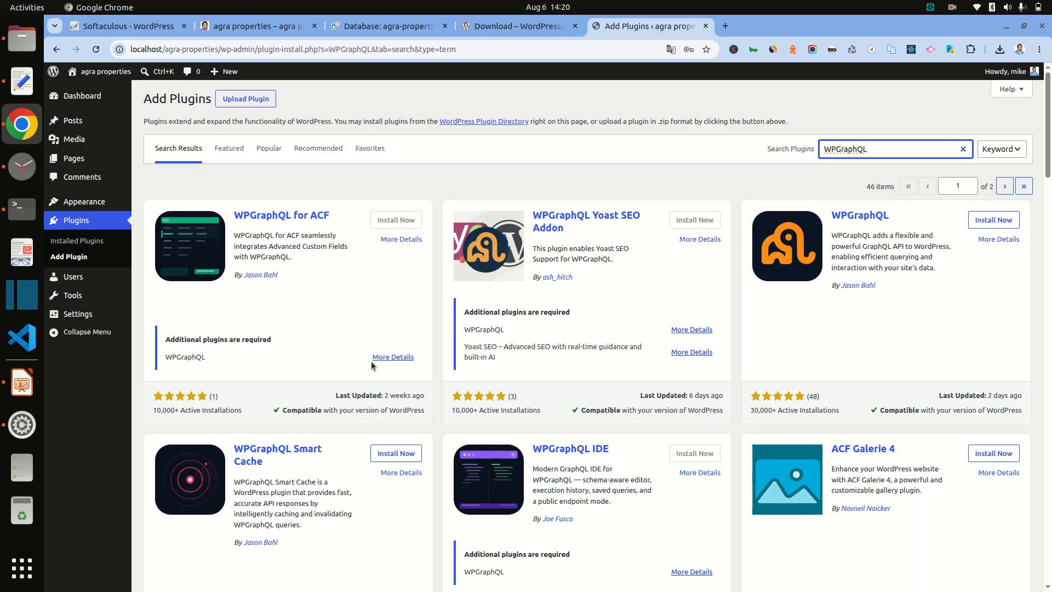
click(998, 221)
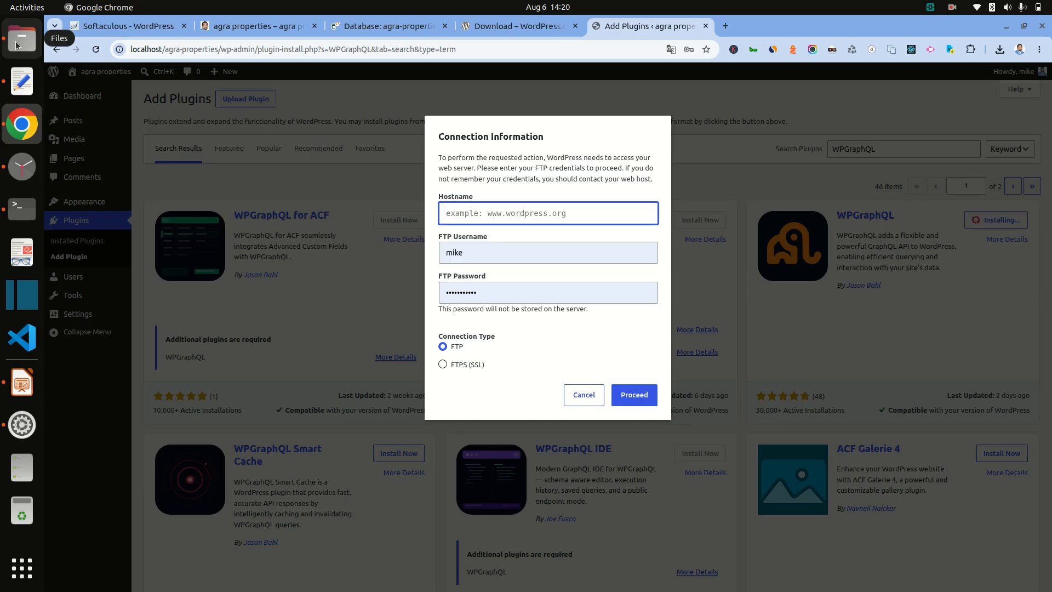
Step: Select the define('FS_METHOD','direct'); line in a new Text Editor document for copying
click(952, 8)
click(944, 49)
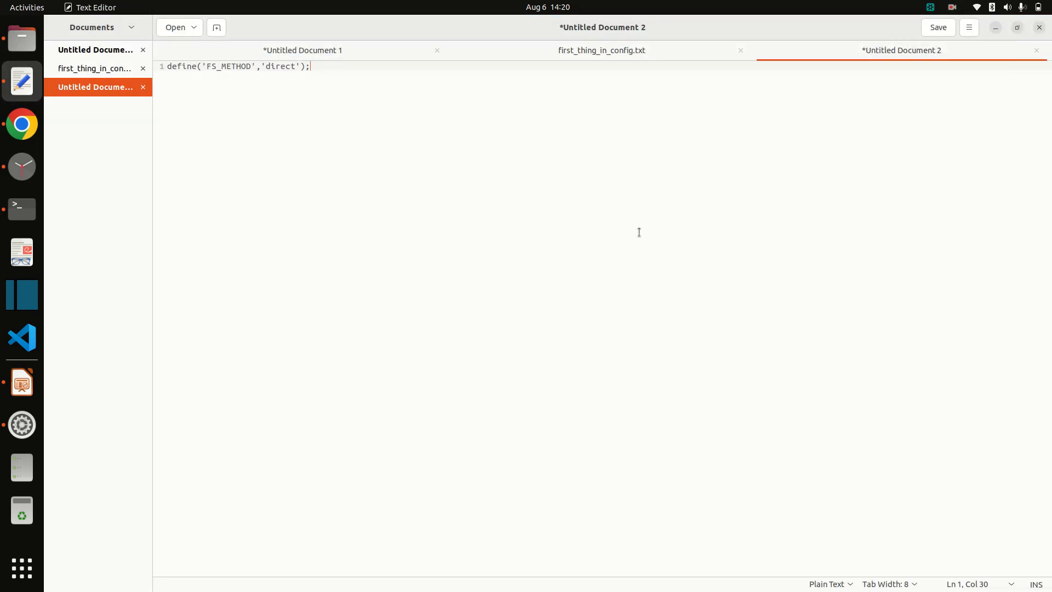
key(ctrl+a)
key(ctrl+c)
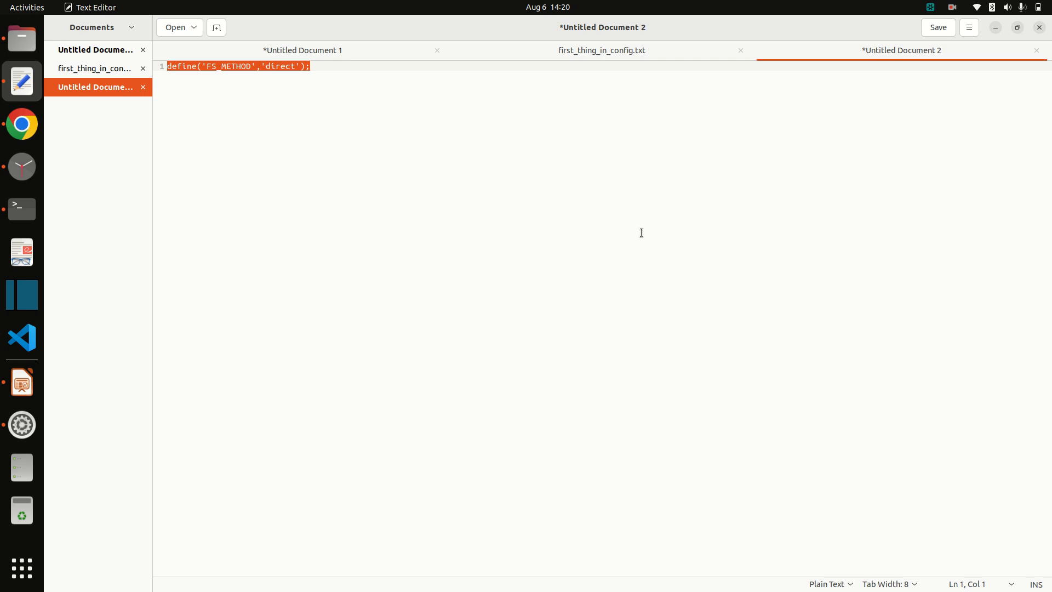
click(25, 34)
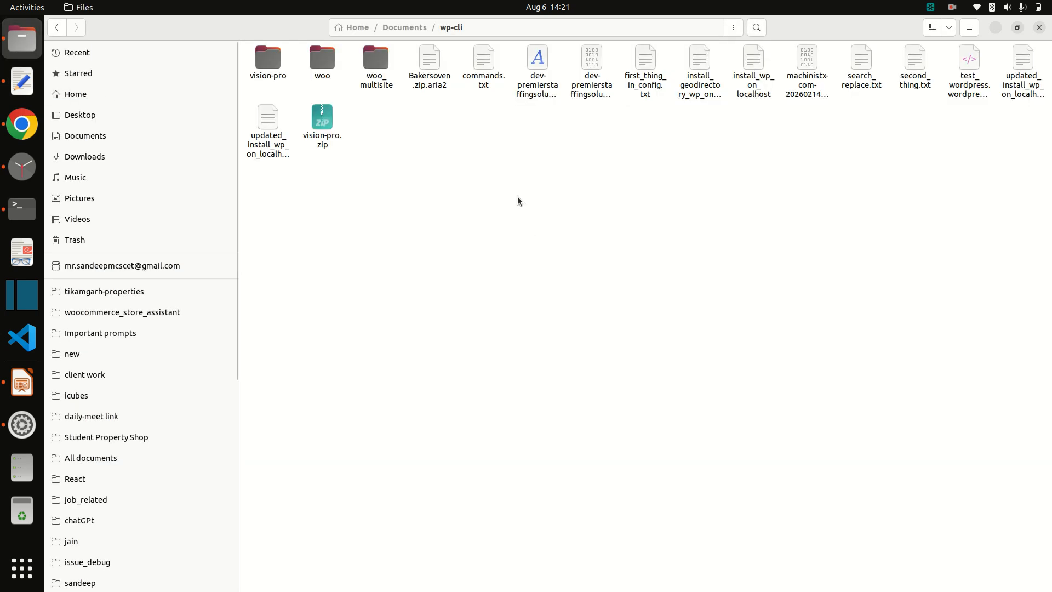
Step: Browse to /var/www/html/agra-properties and open wp-config.php with Text Editor
scroll(165, 482, down, 10)
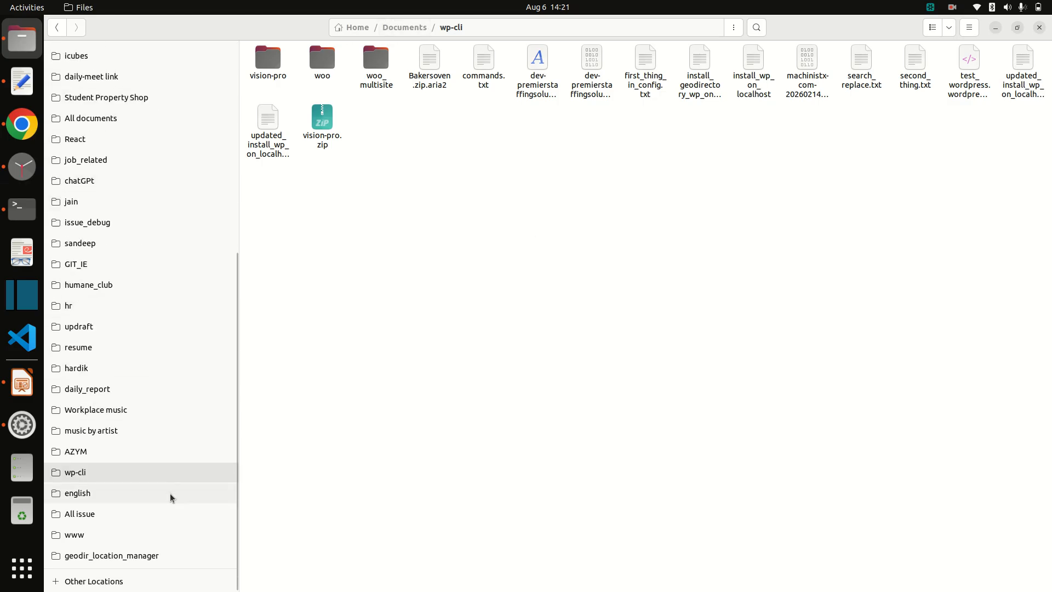
click(91, 535)
click(282, 68)
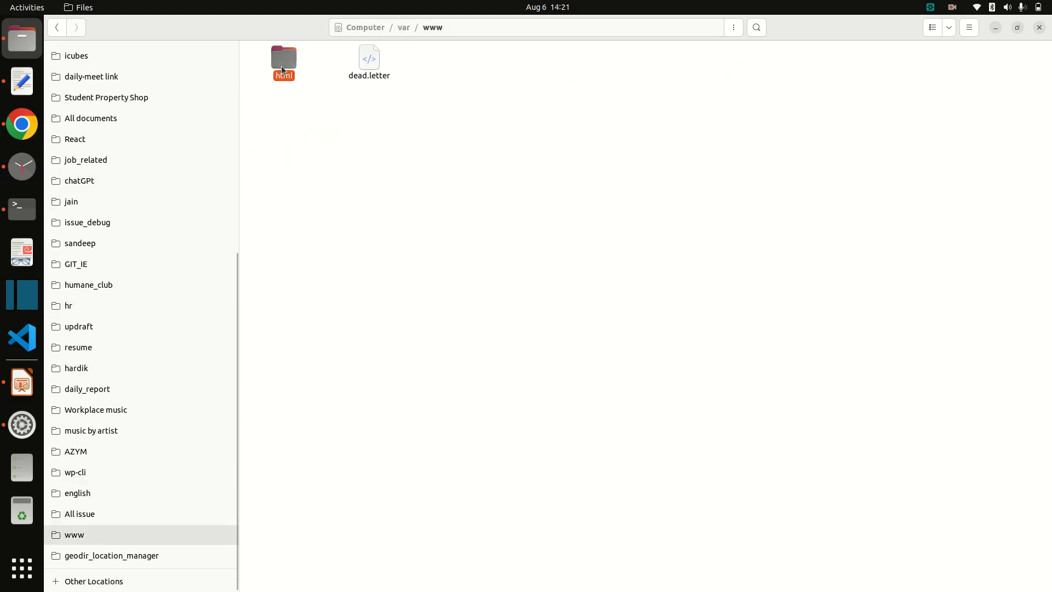
double_click(281, 65)
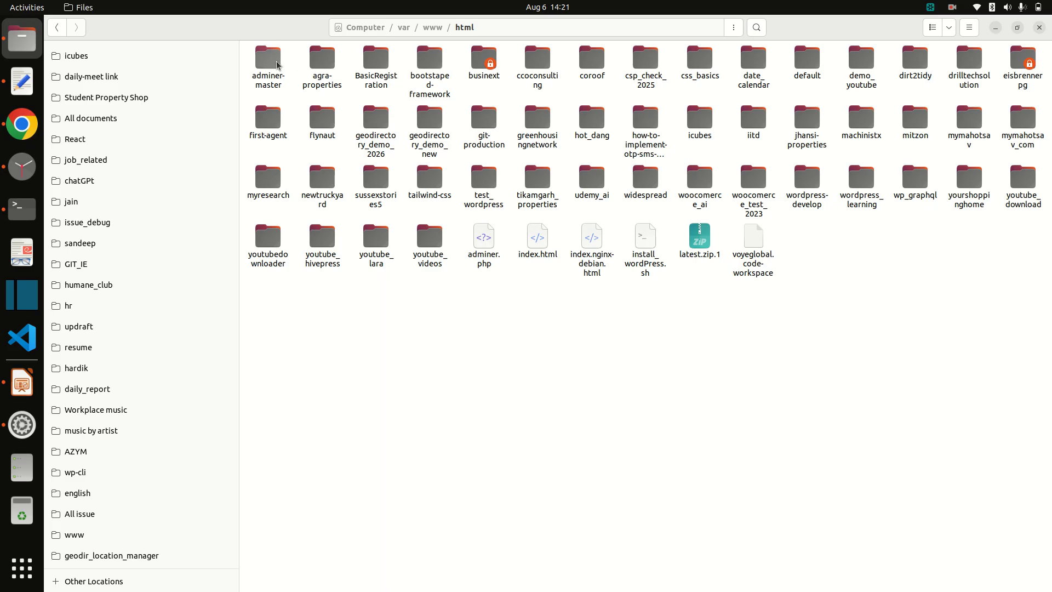
click(322, 61)
double_click(328, 69)
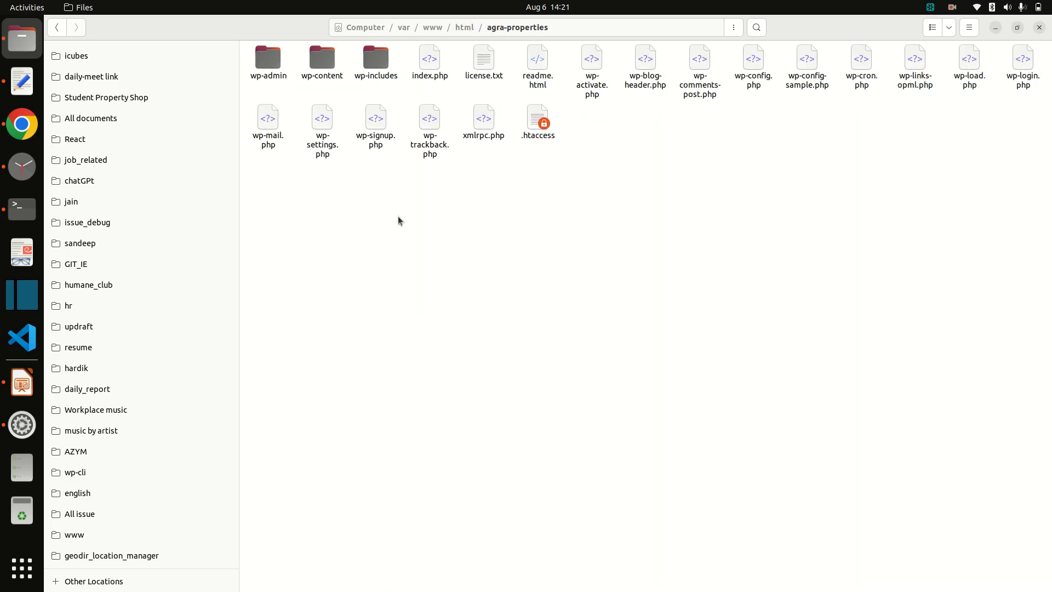
right_click(753, 59)
click(784, 64)
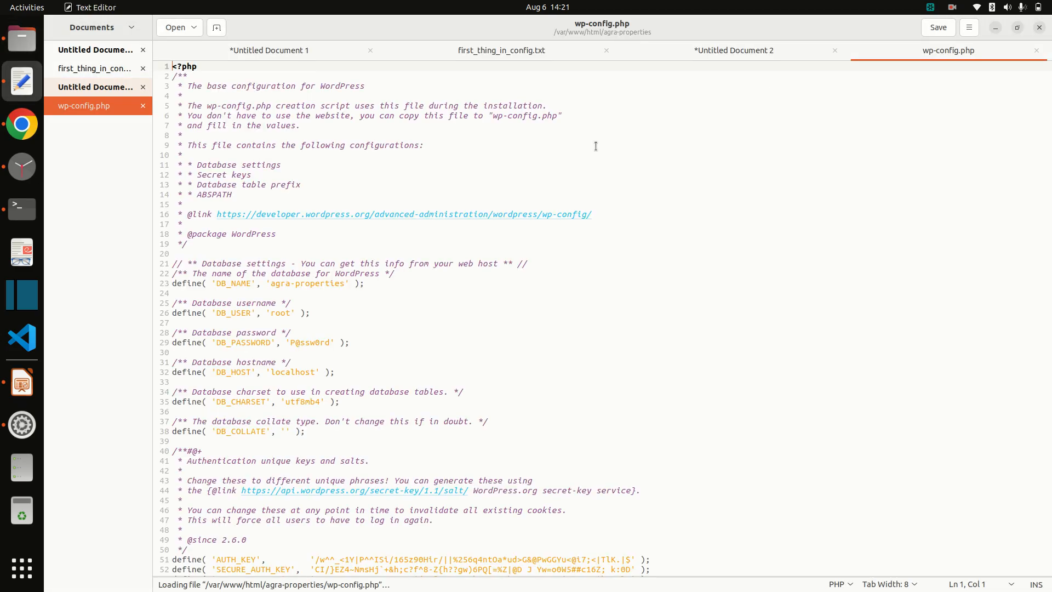
Step: Paste define('FS_METHOD','direct'); on blank line 92 above 'stop editing' and save wp-config.php
scroll(403, 321, down, 10)
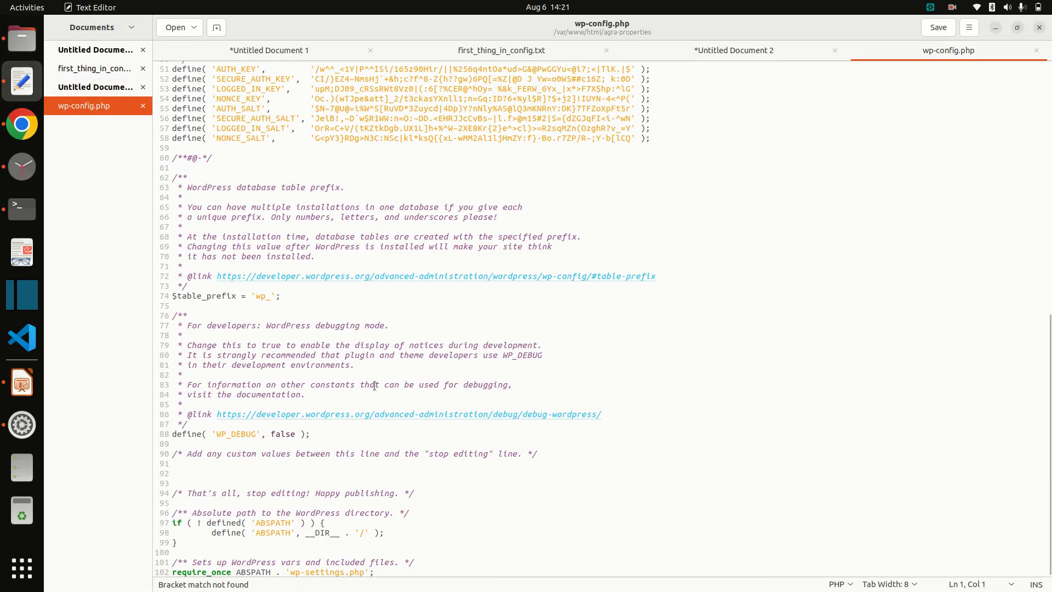
click(206, 470)
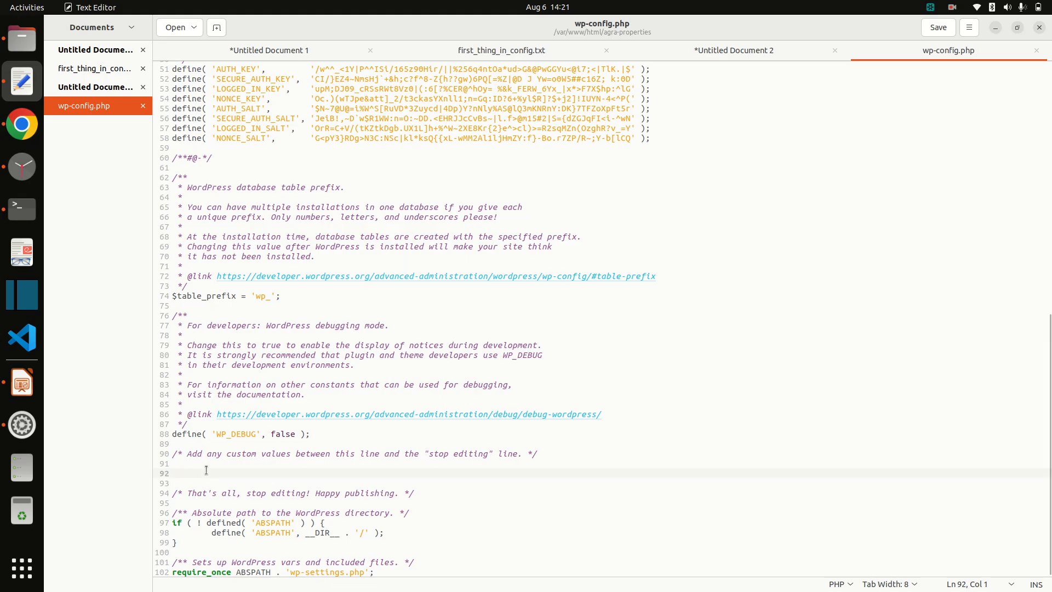
key(ctrl+v)
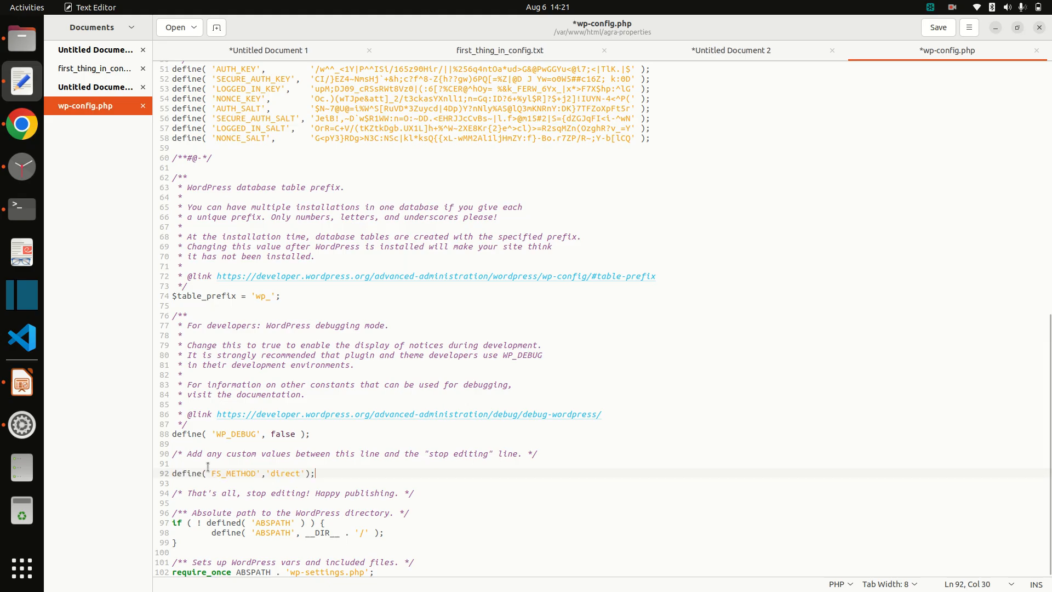
key(ctrl+s)
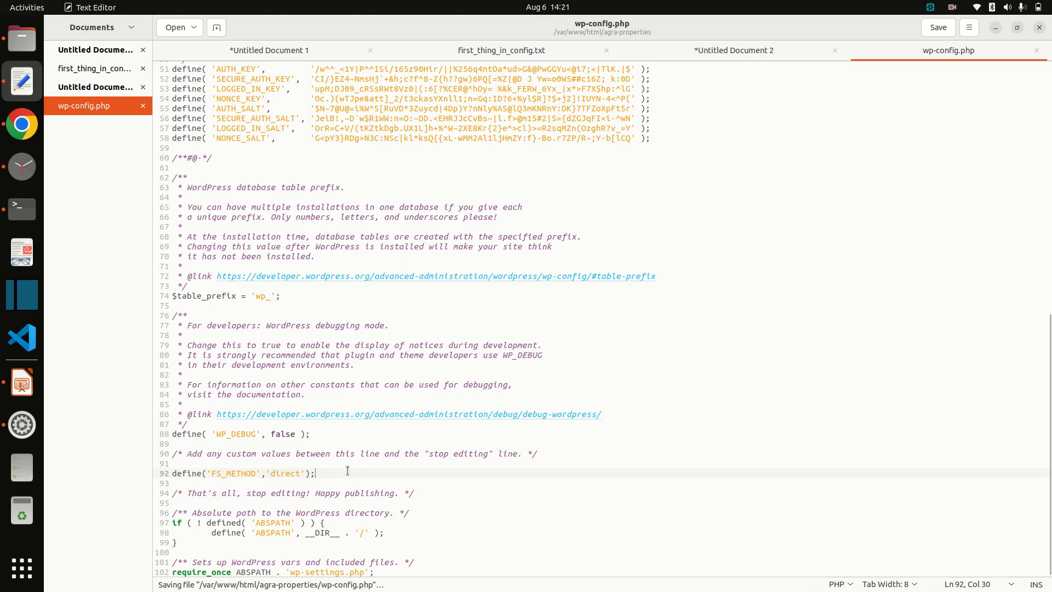
Step: Reload the WordPress Add Plugins page, confirming the reload prompt, then return to the slides
click(20, 125)
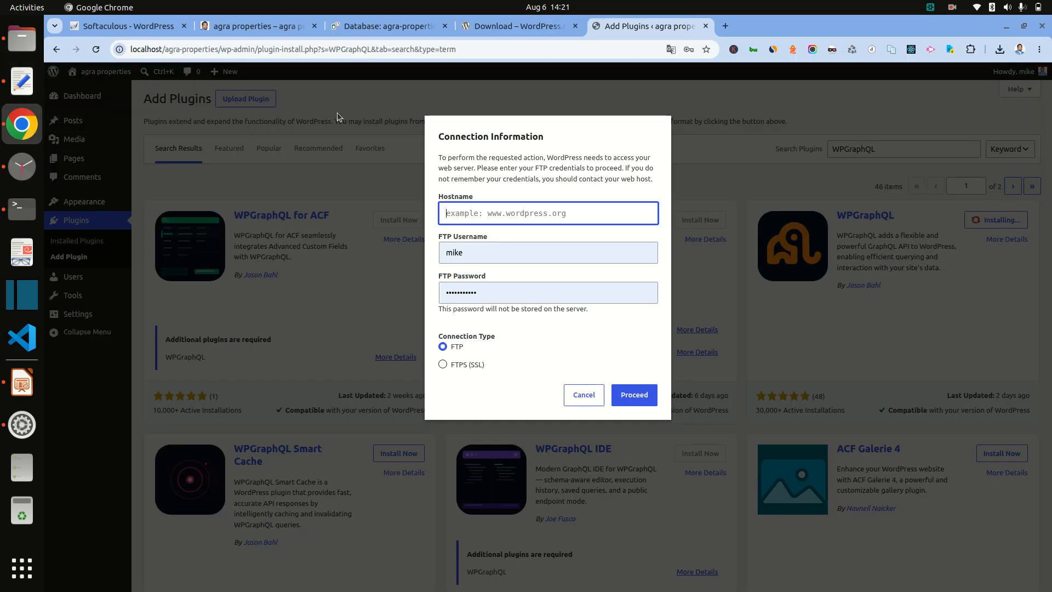
key(F5)
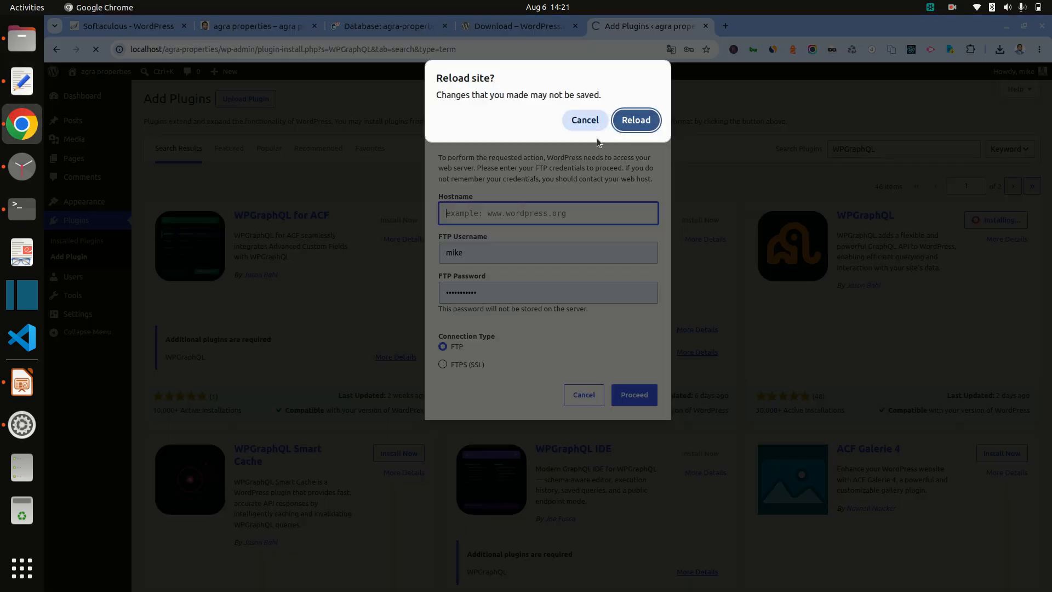
click(632, 122)
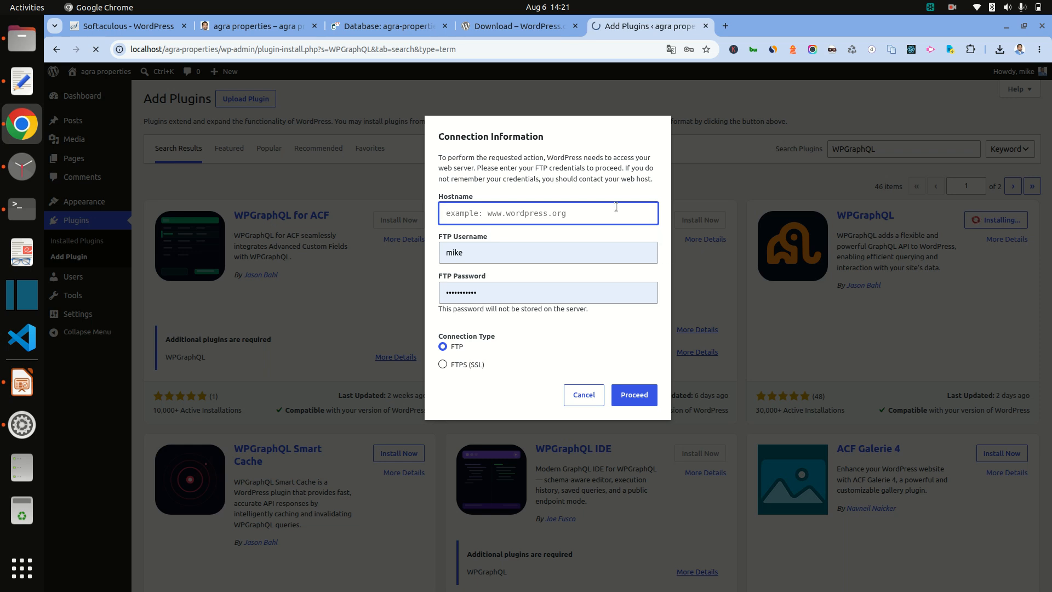
click(22, 383)
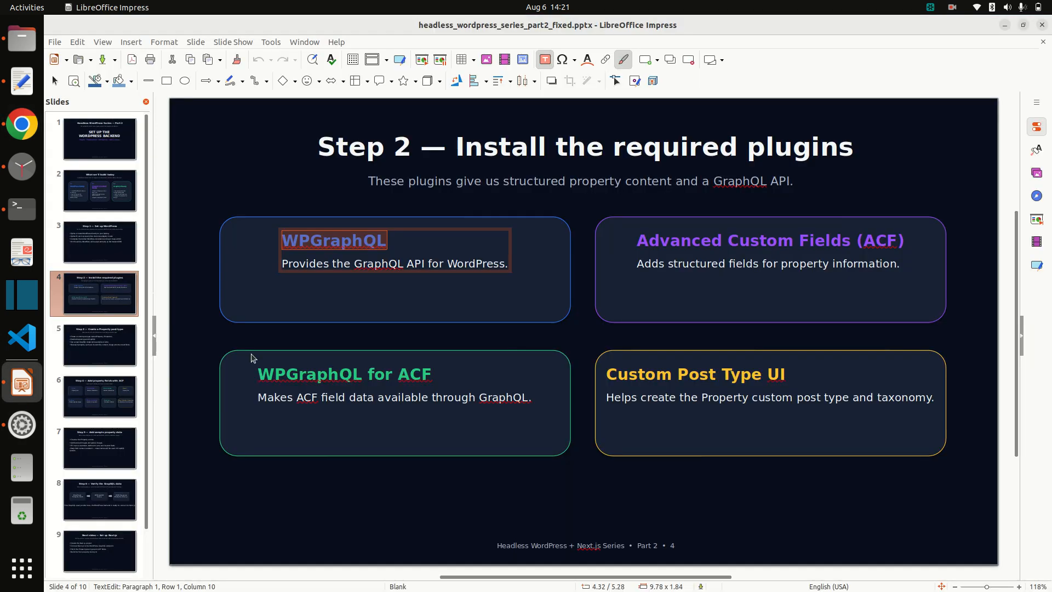
Step: Check the WPGraphQL title on the Step 2 plugins slide, then return to the browser
right_click(326, 242)
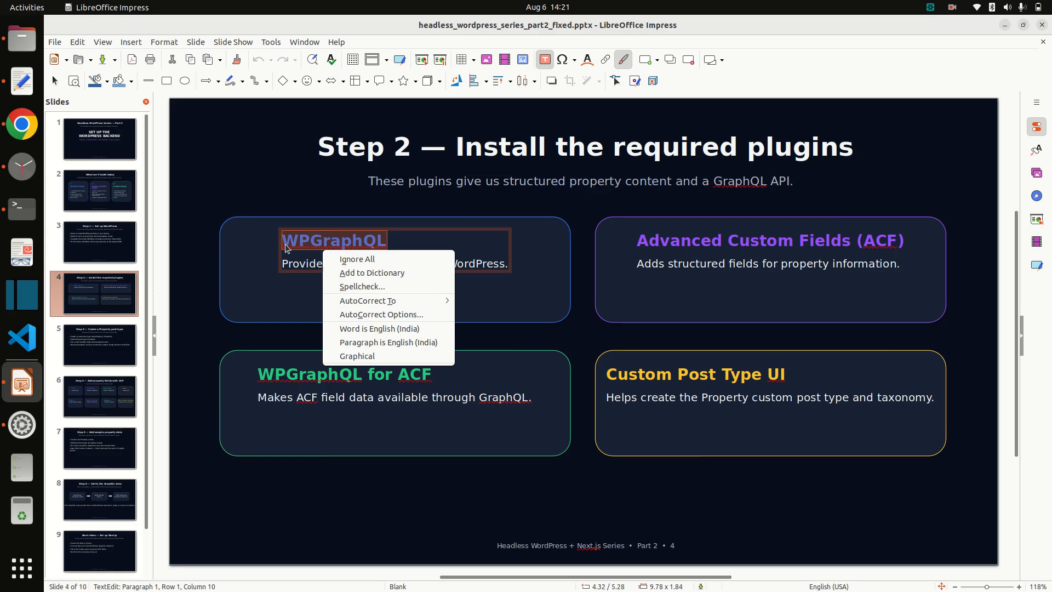
key(Escape)
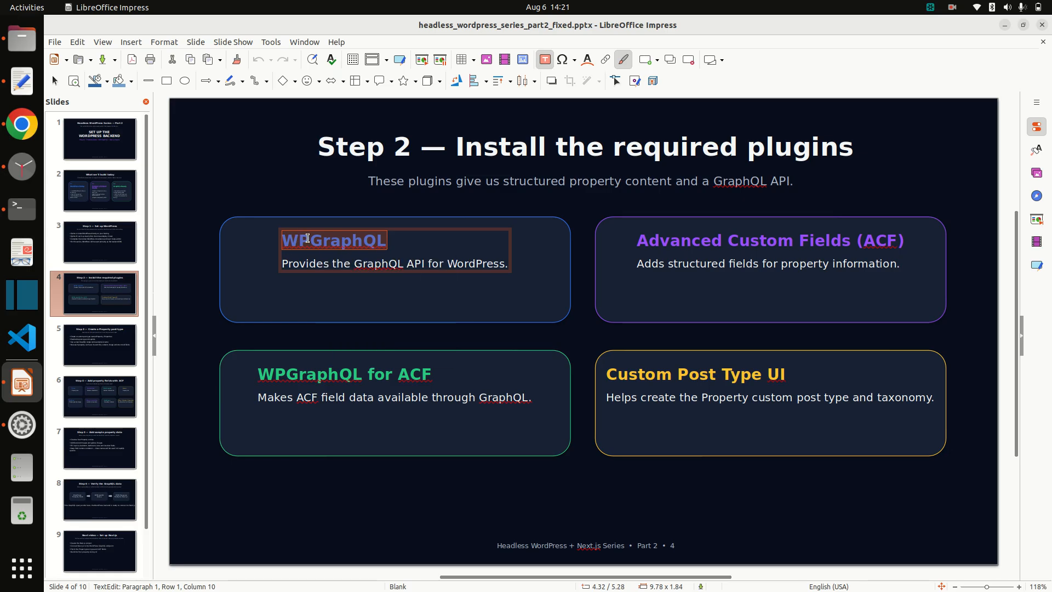
key(alt+Tab)
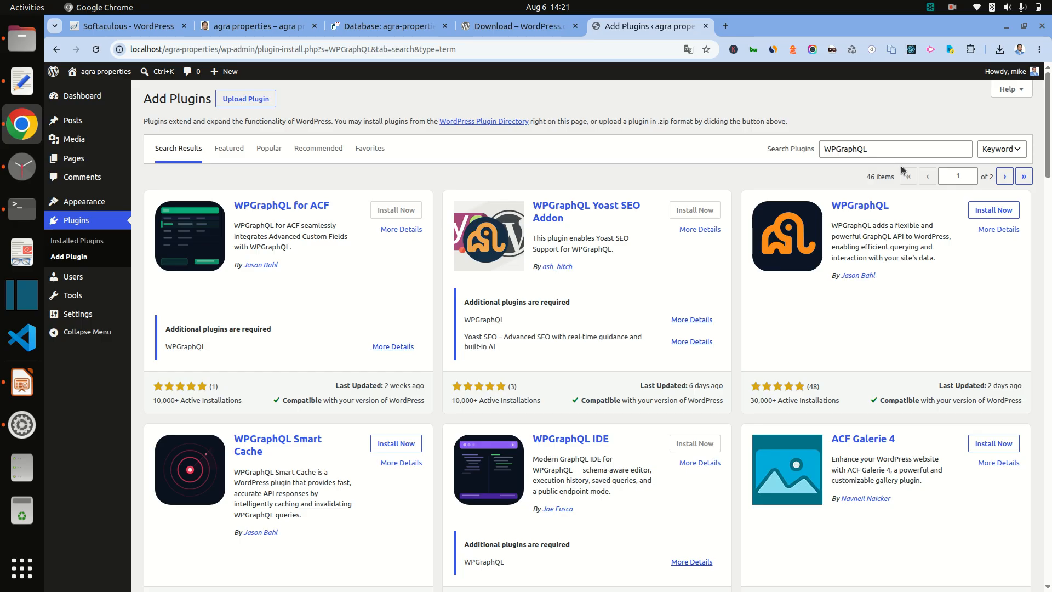
Step: Install WPGraphQL from its plugin card and return to the Step 2 slide
click(993, 211)
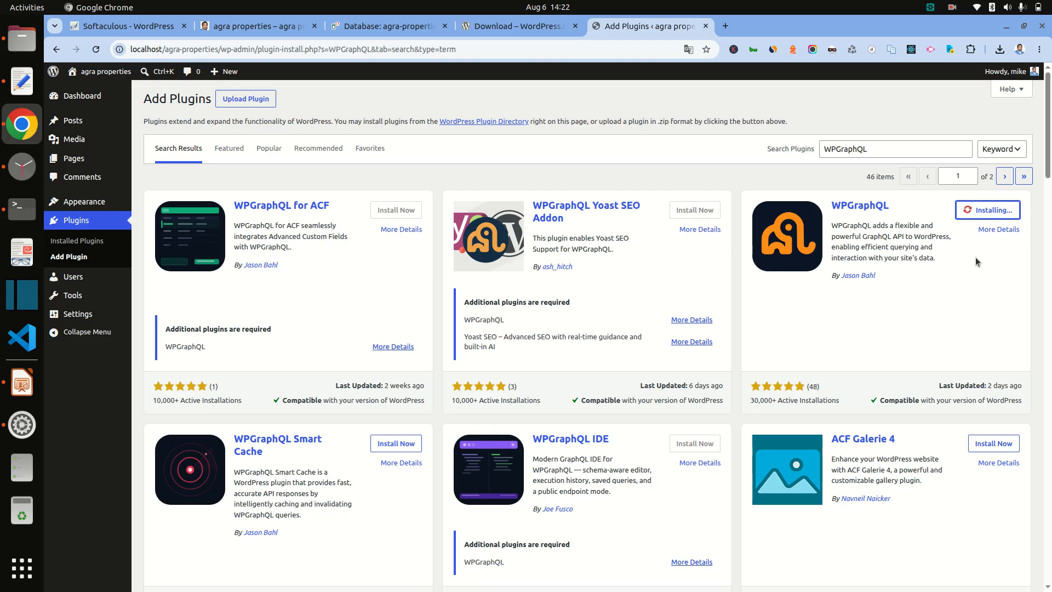
click(17, 399)
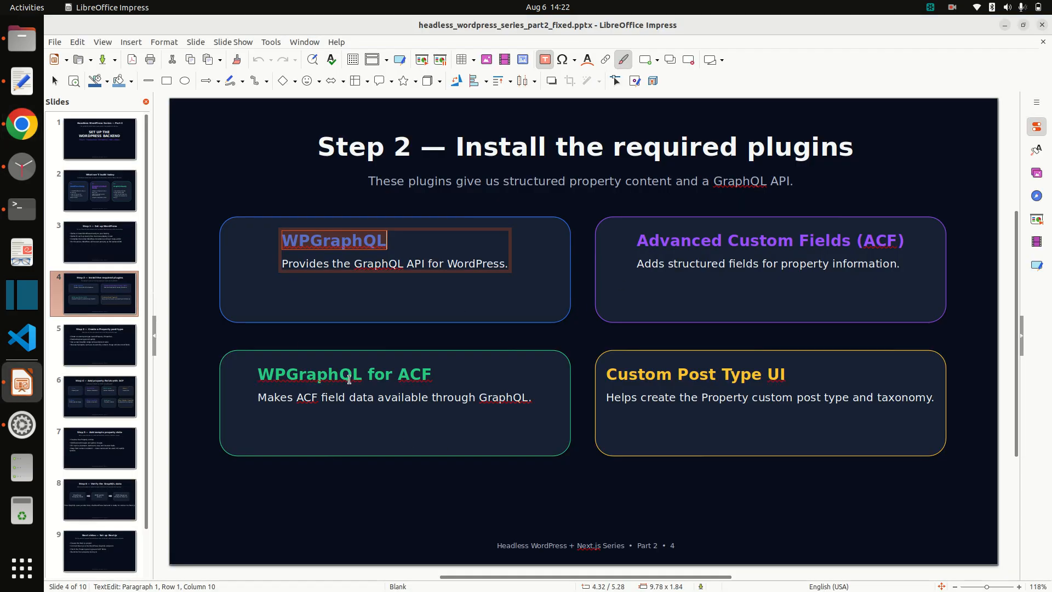
Step: Select the 'WPGraphQL for ACF' title and its word 'WPGraphQL' on the slide, then return to Chrome
triple_click(357, 373)
key(ctrl+c)
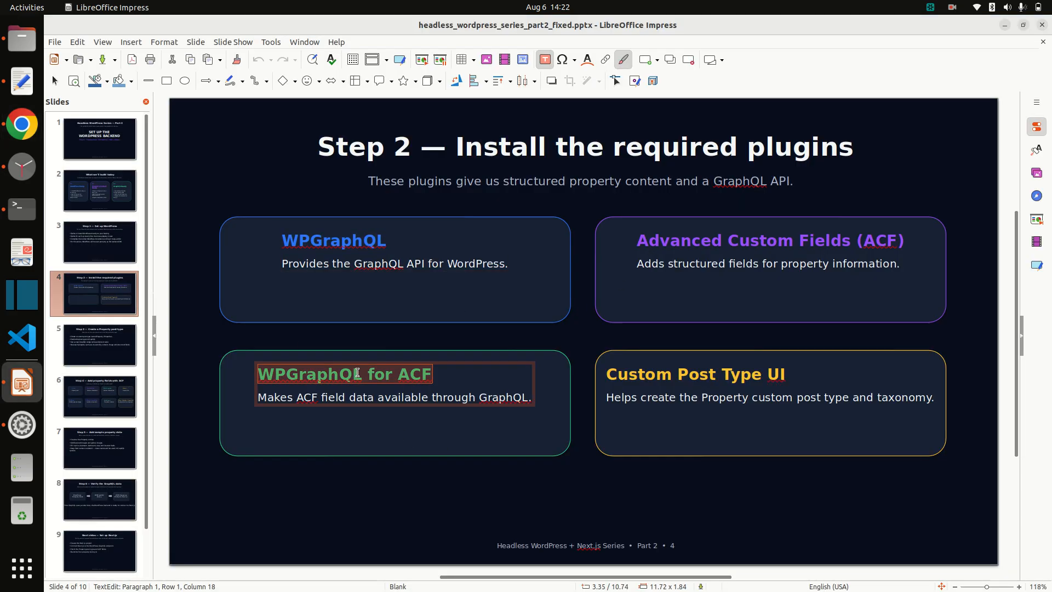
click(356, 373)
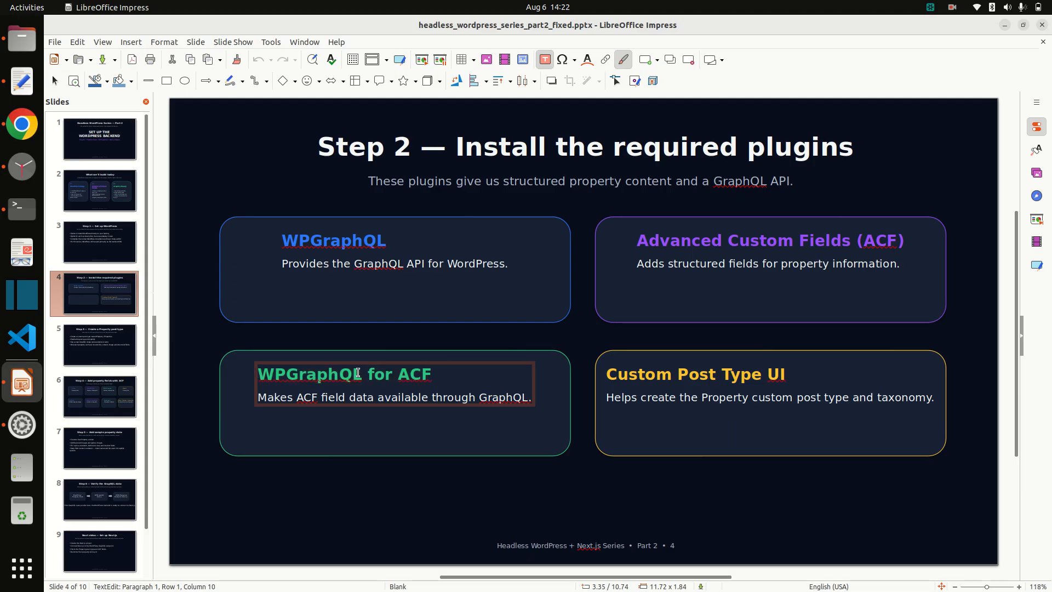
double_click(331, 374)
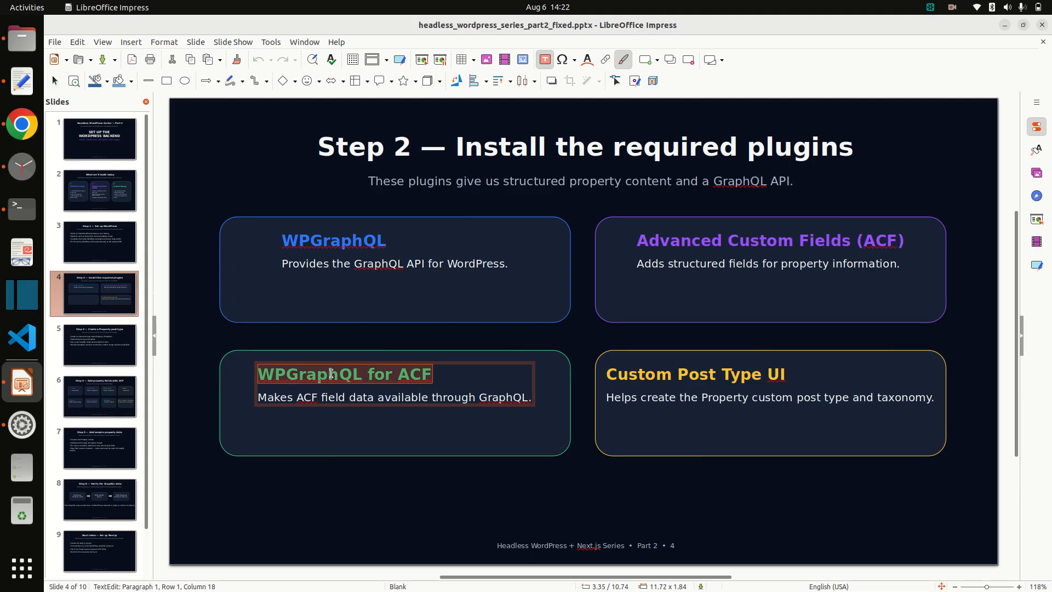
key(alt+Tab)
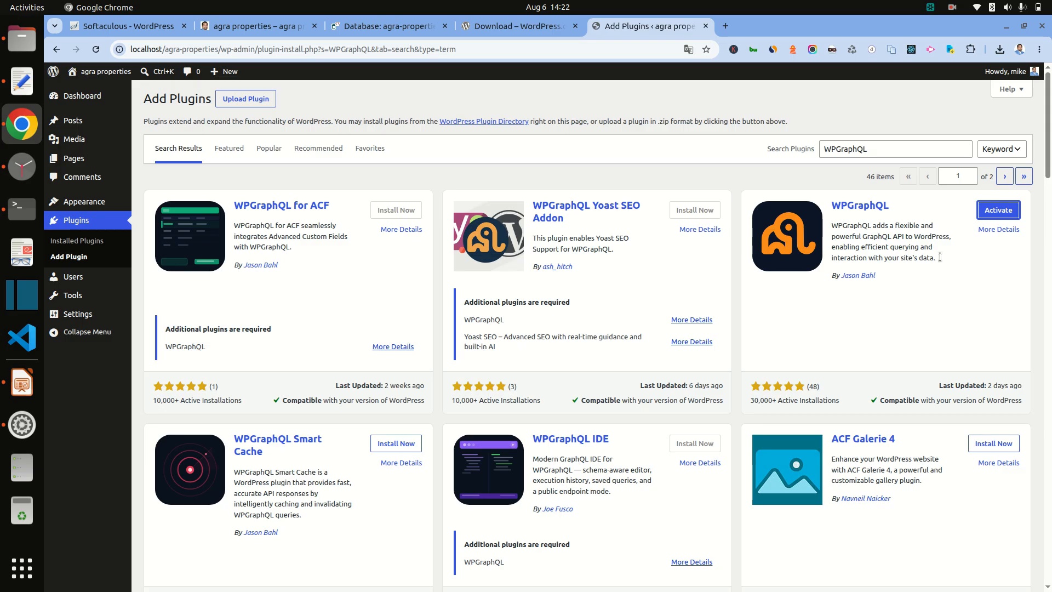
Step: Activate WPGraphQL 2.19.0 and return to the Add Plugins page
click(995, 218)
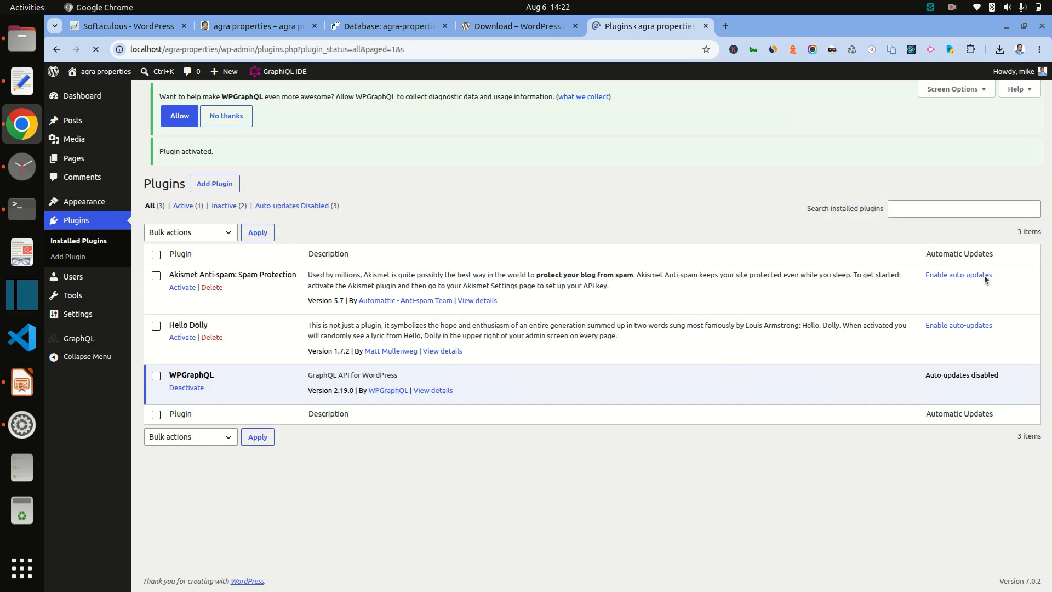
click(216, 101)
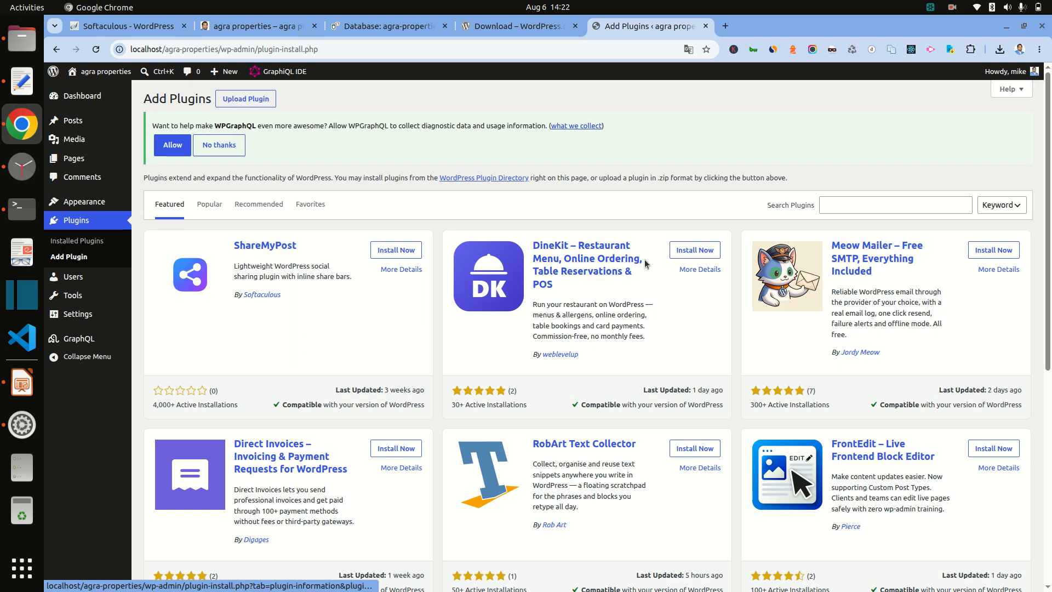
Step: Search the plugin directory for 'WPGraphQL for ACF', then install and activate it
click(842, 204)
key(ctrl+v)
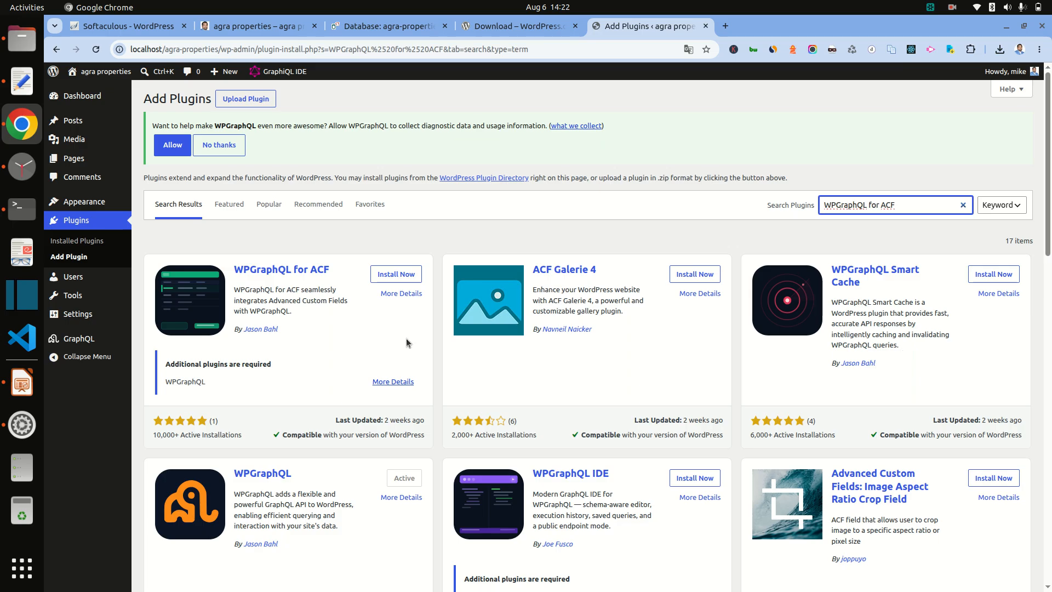
click(403, 276)
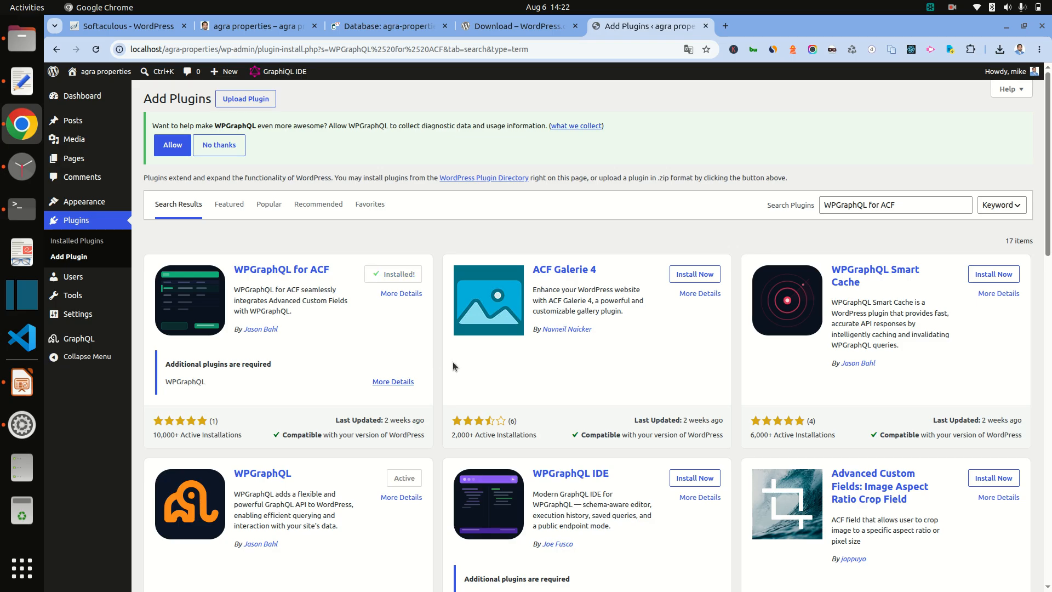
click(401, 274)
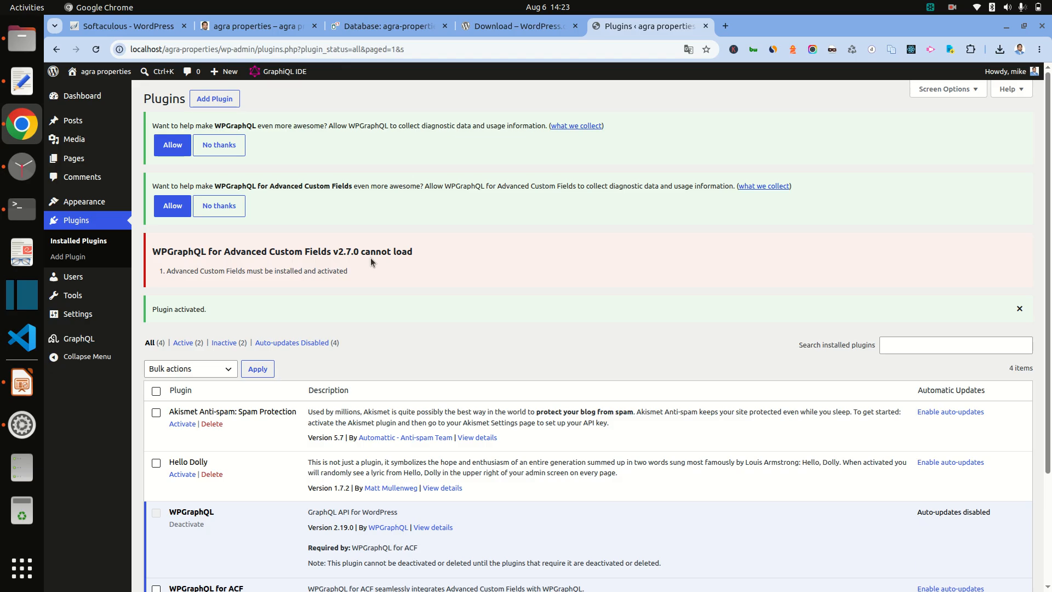
Step: Review the Plugins list's Advanced Custom Fields warning and go back to Add Plugins
scroll(371, 261, down, 5)
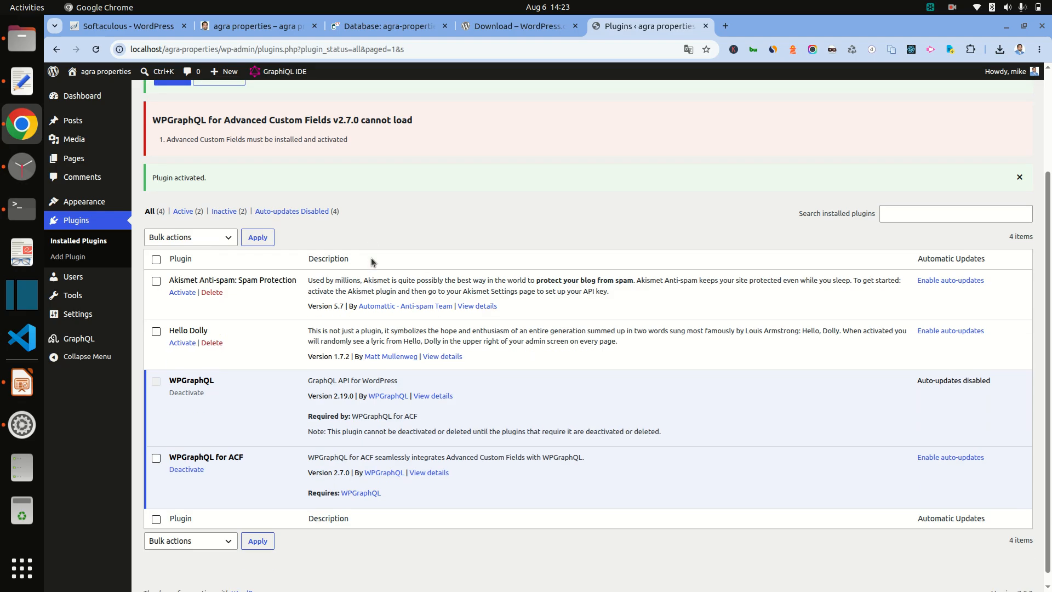
scroll(371, 262, up, 3)
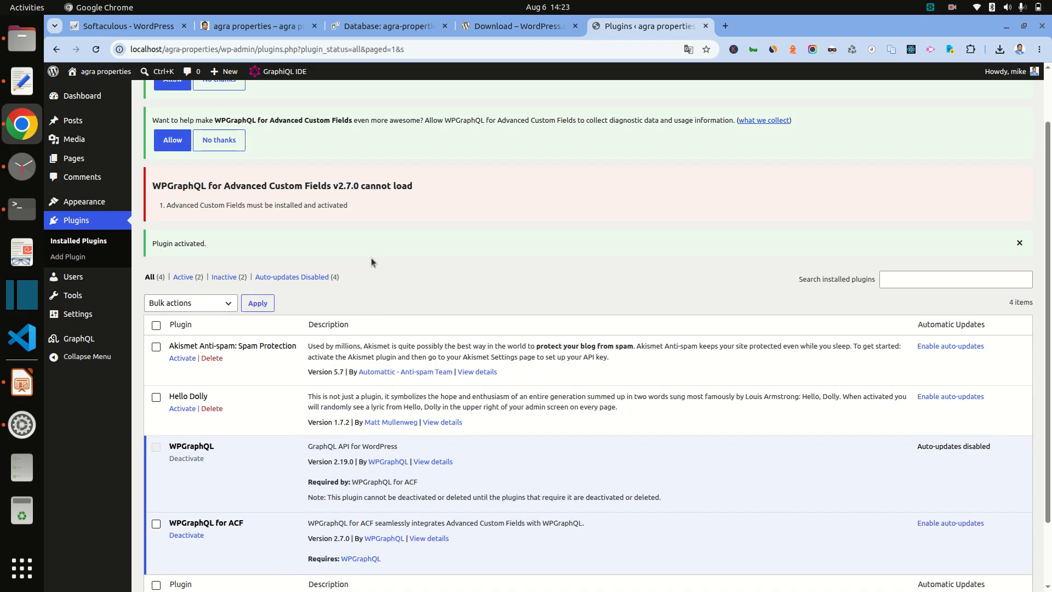
scroll(372, 260, up, 2)
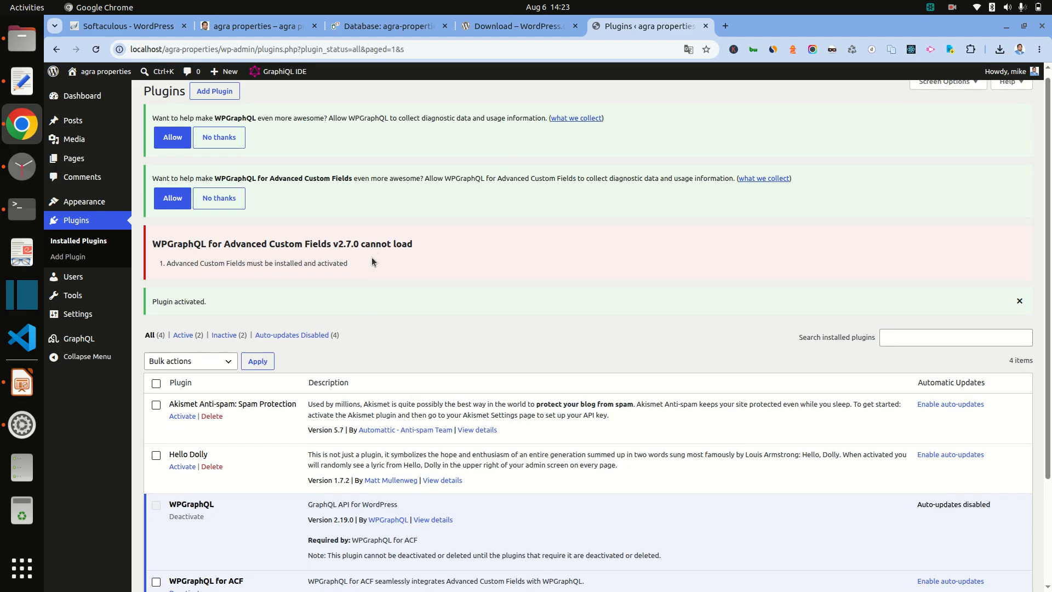
scroll(371, 261, down, 5)
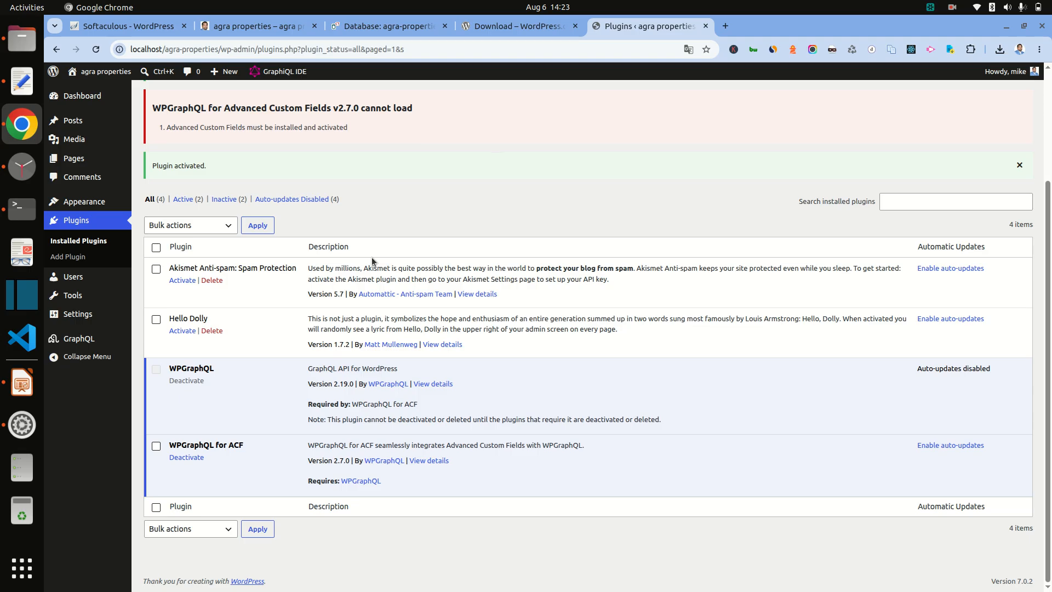
scroll(371, 261, up, 5)
click(214, 99)
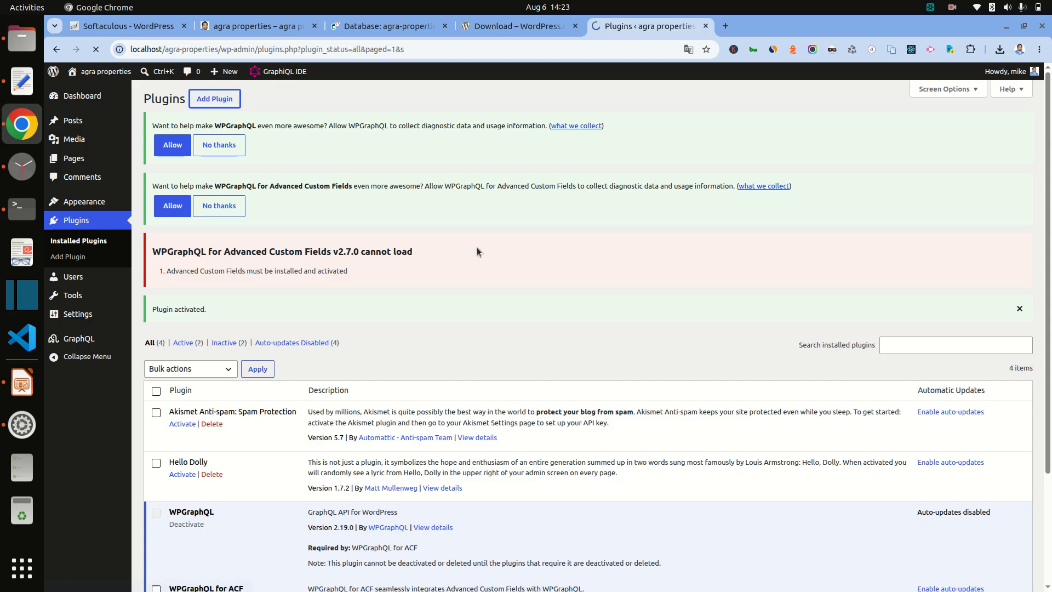
Step: Select the 'Advanced Custom Fields (ACF)' title on slide 4 and return to WordPress
click(22, 382)
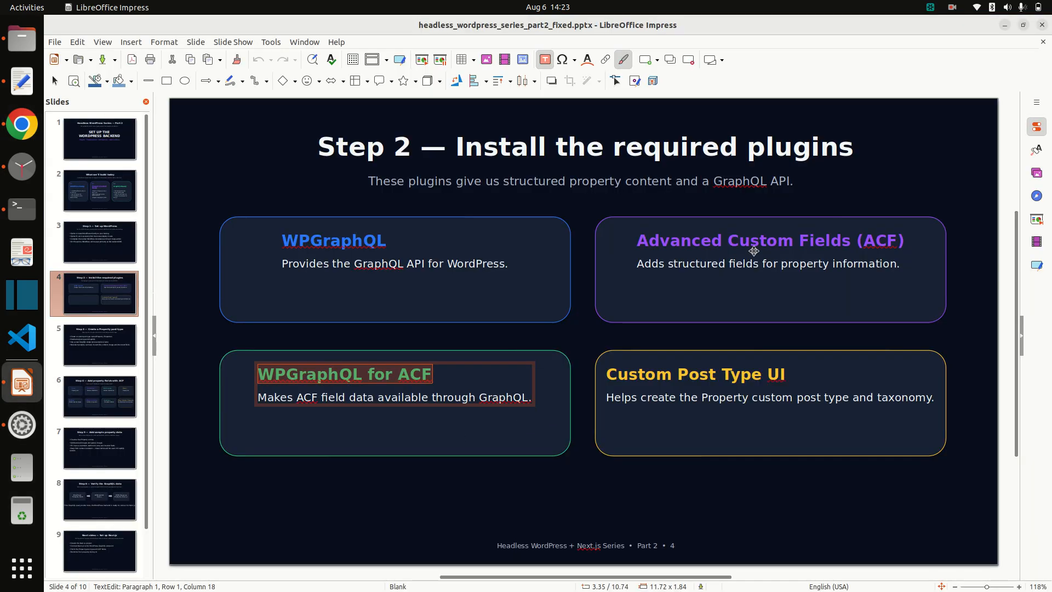
triple_click(751, 238)
key(ctrl+c)
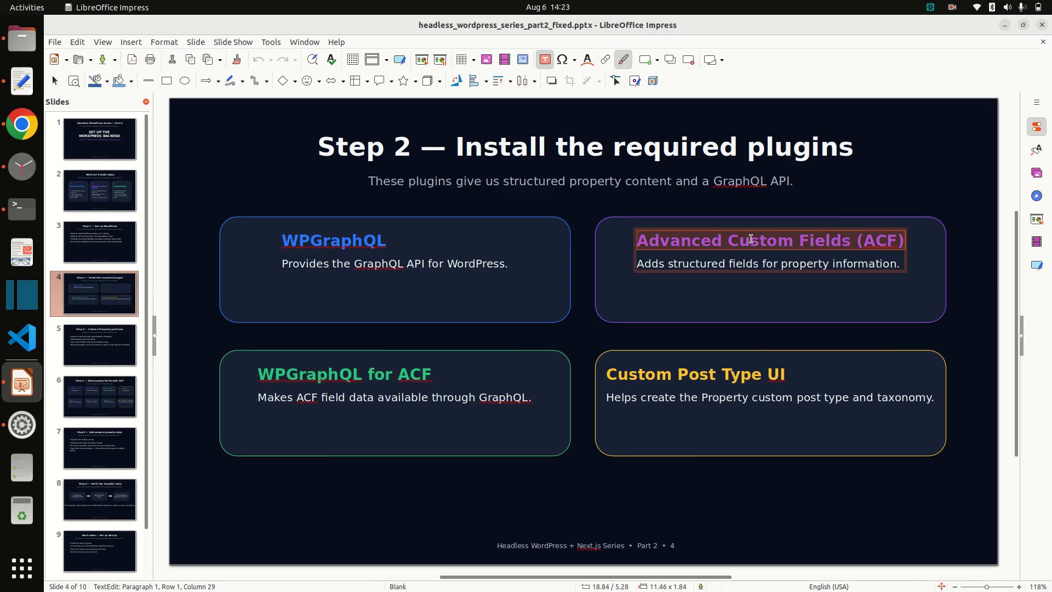
key(alt+Tab)
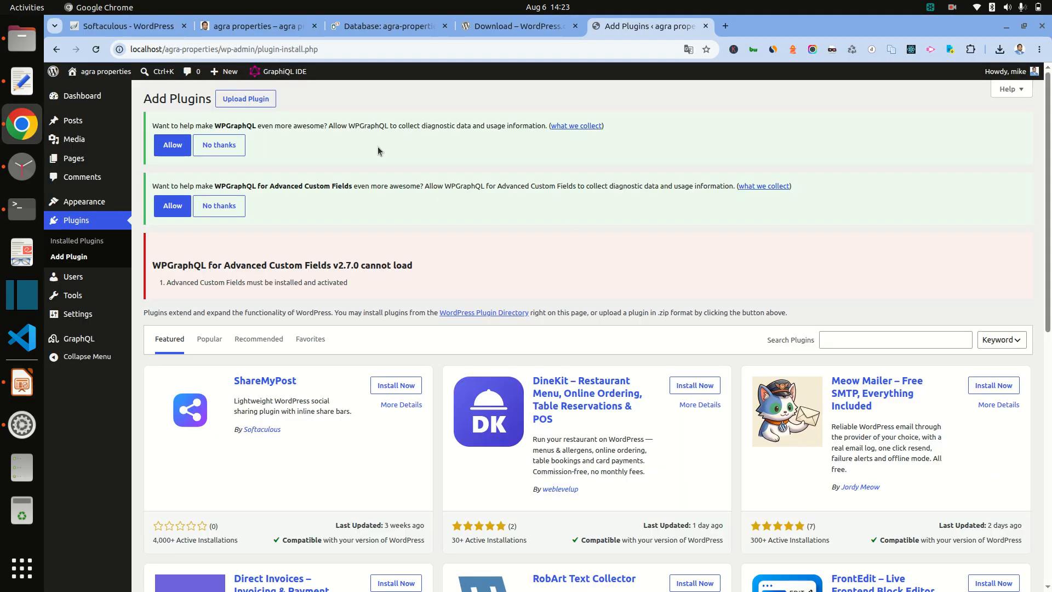
Step: Search for 'Advanced Custom Fields (ACF)', then install and activate version 6.8.7
click(896, 339)
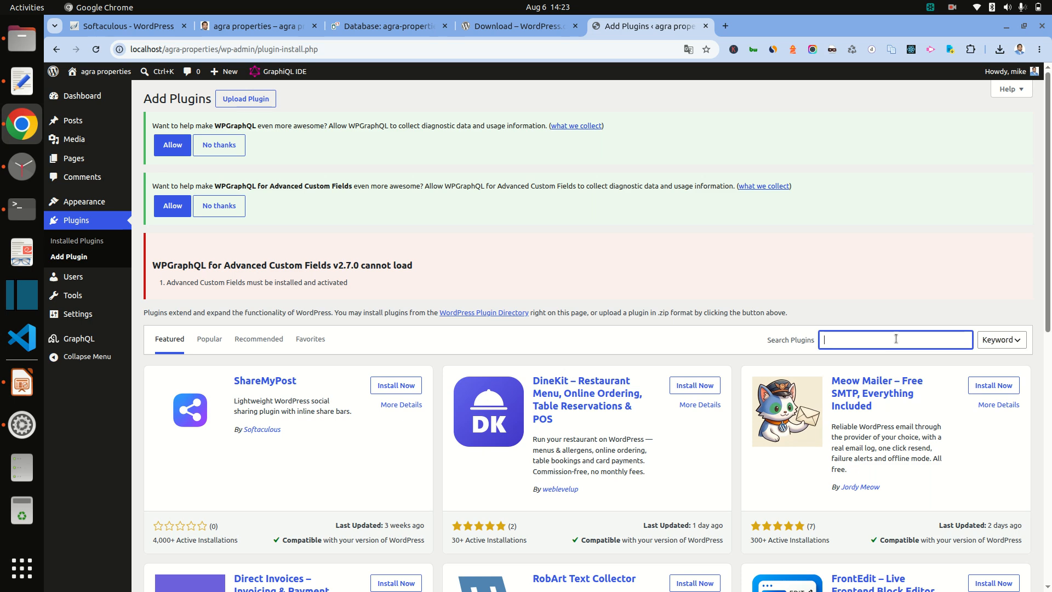
key(ctrl+v)
key(Return)
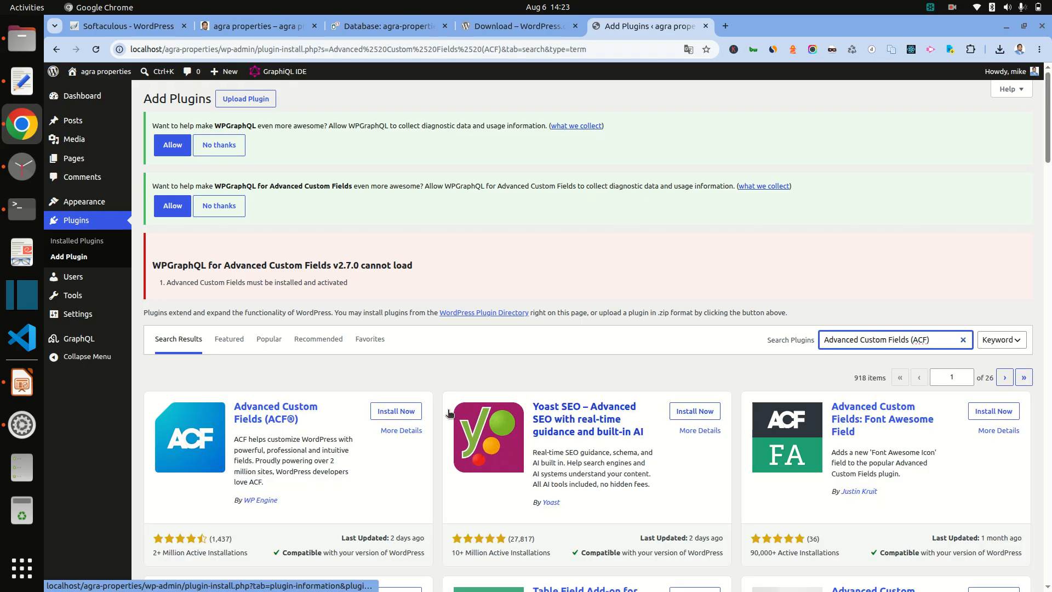
click(400, 411)
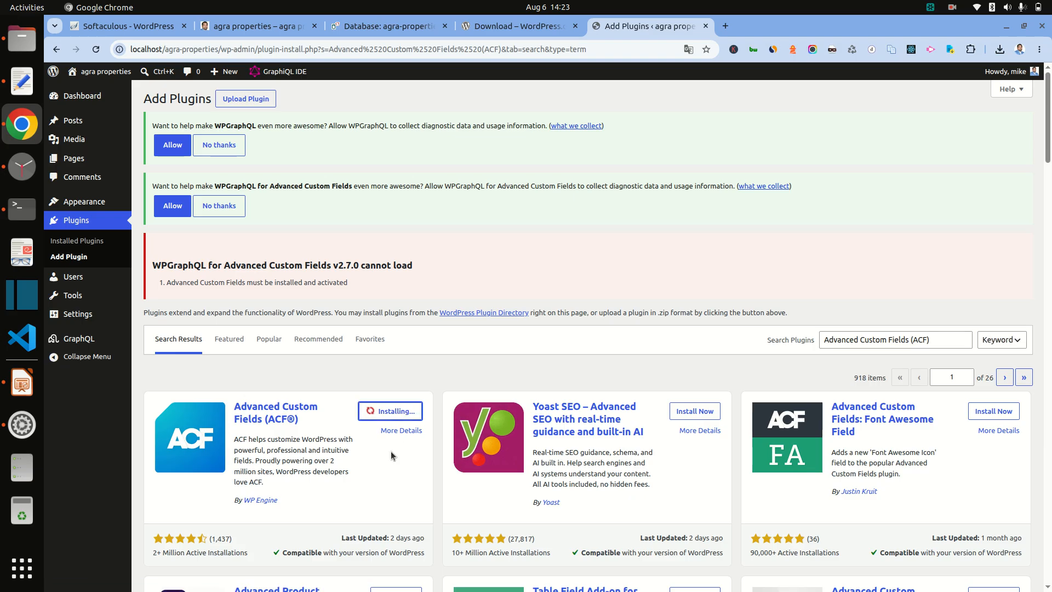
scroll(390, 452, down, 2)
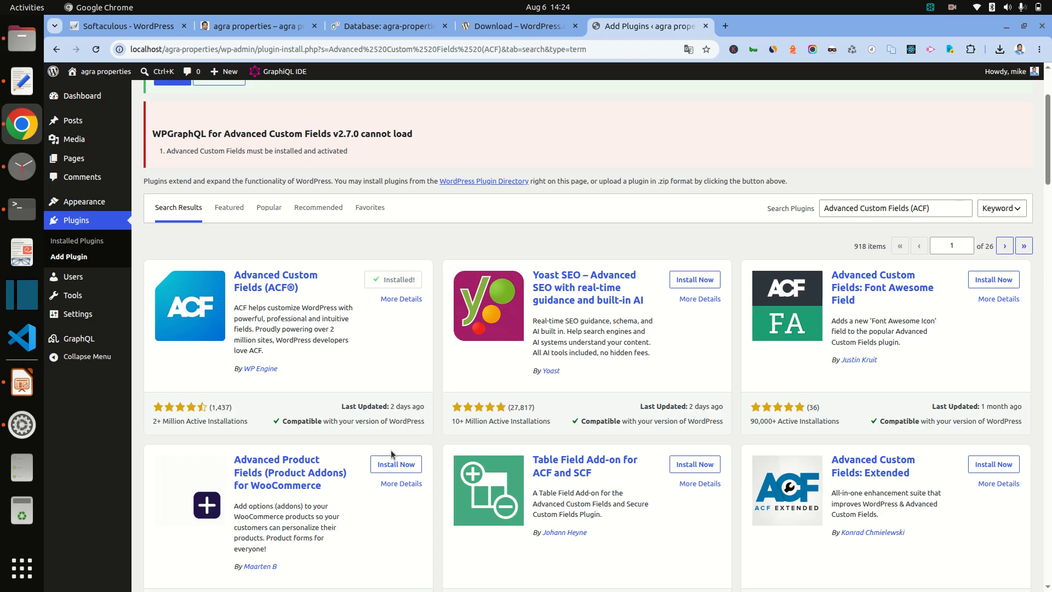
click(400, 279)
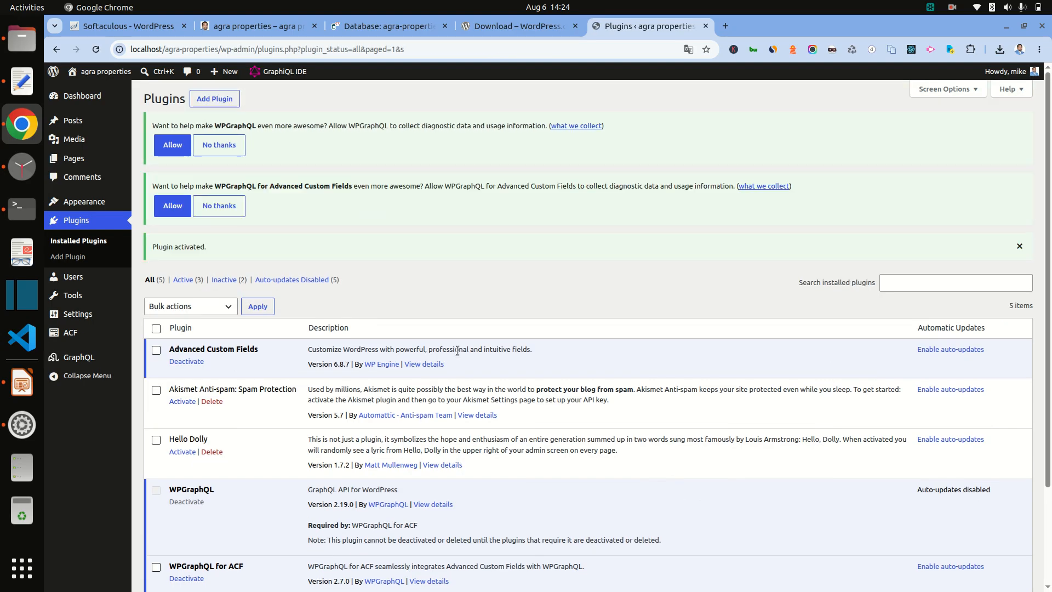
Step: Select the 'Custom Post Type UI' title on the slide, then return to the Plugins page
click(22, 383)
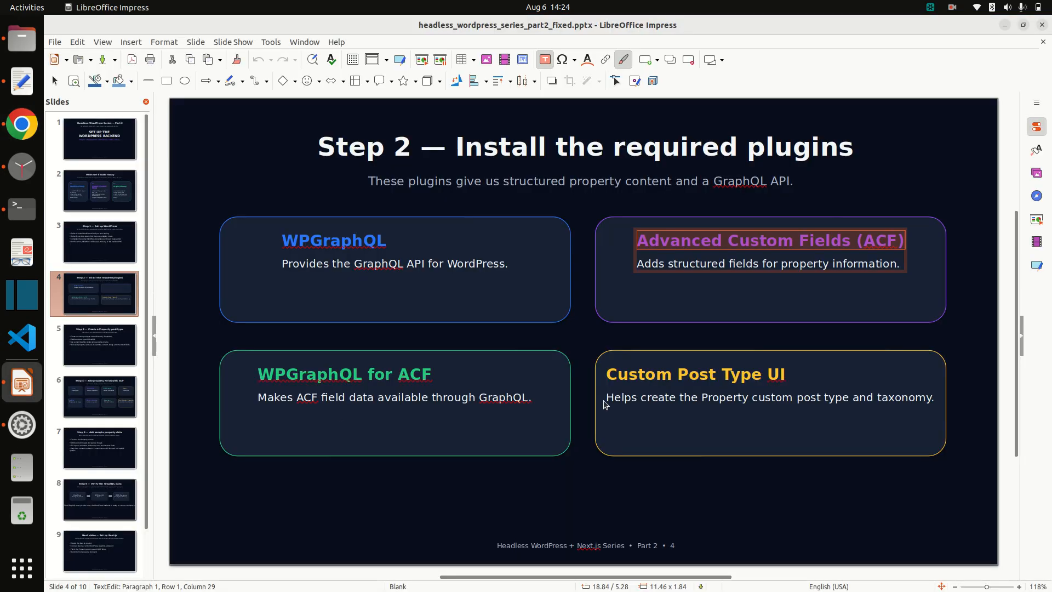
click(666, 376)
triple_click(665, 376)
key(ctrl+c)
key(alt+Tab)
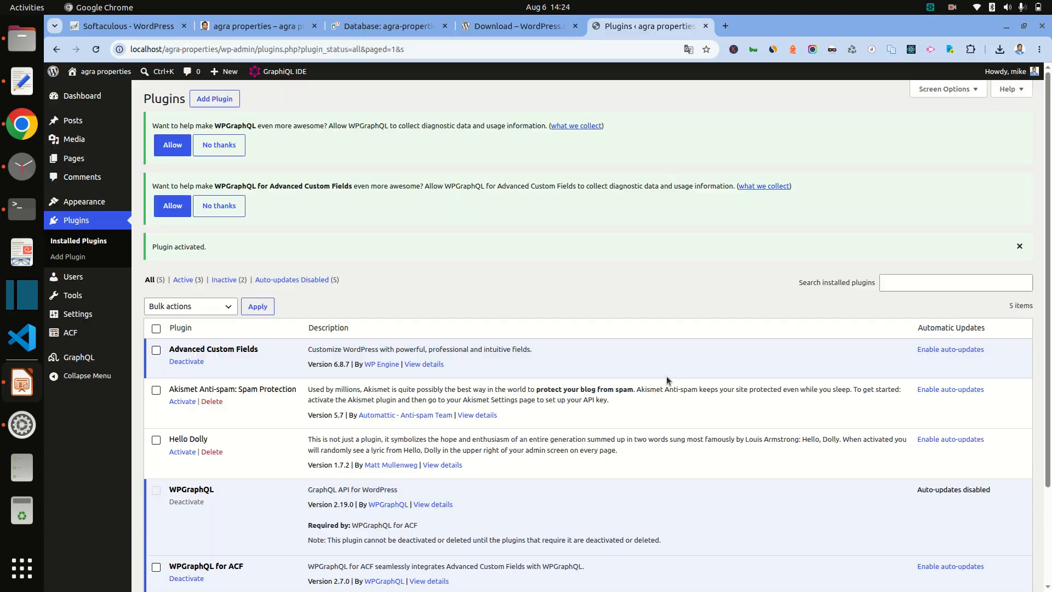
scroll(410, 422, down, 3)
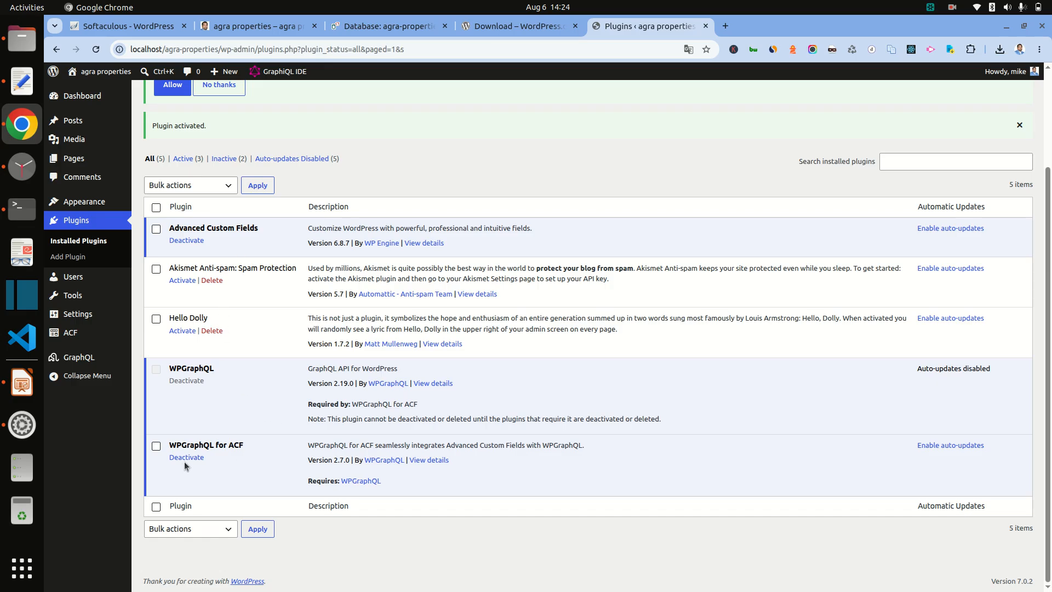
scroll(271, 418, up, 3)
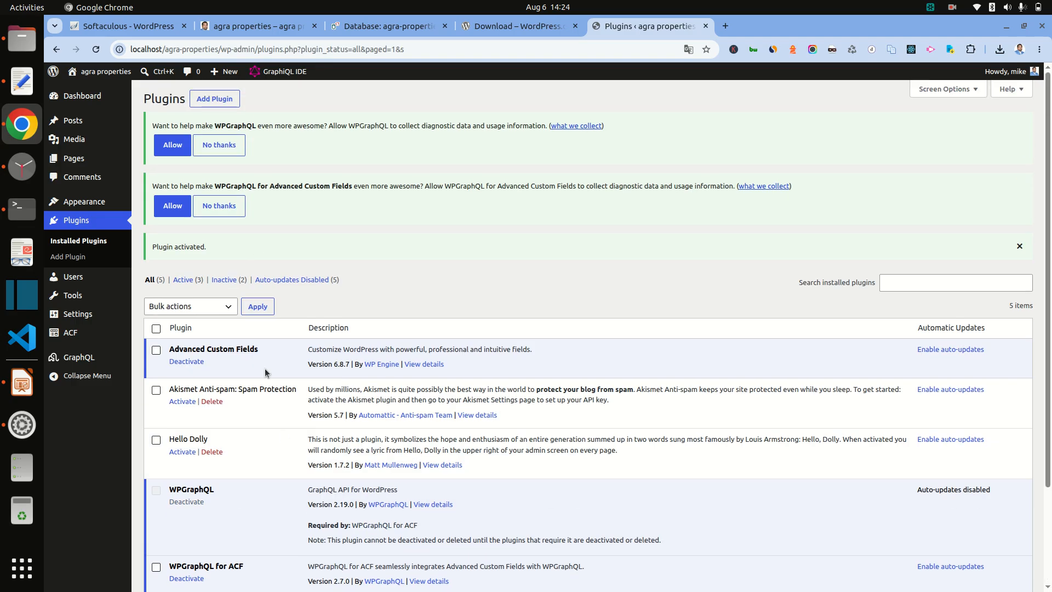
Step: Search Add Plugins for 'Custom Post Type UI', then install and activate version 1.19.3
click(214, 99)
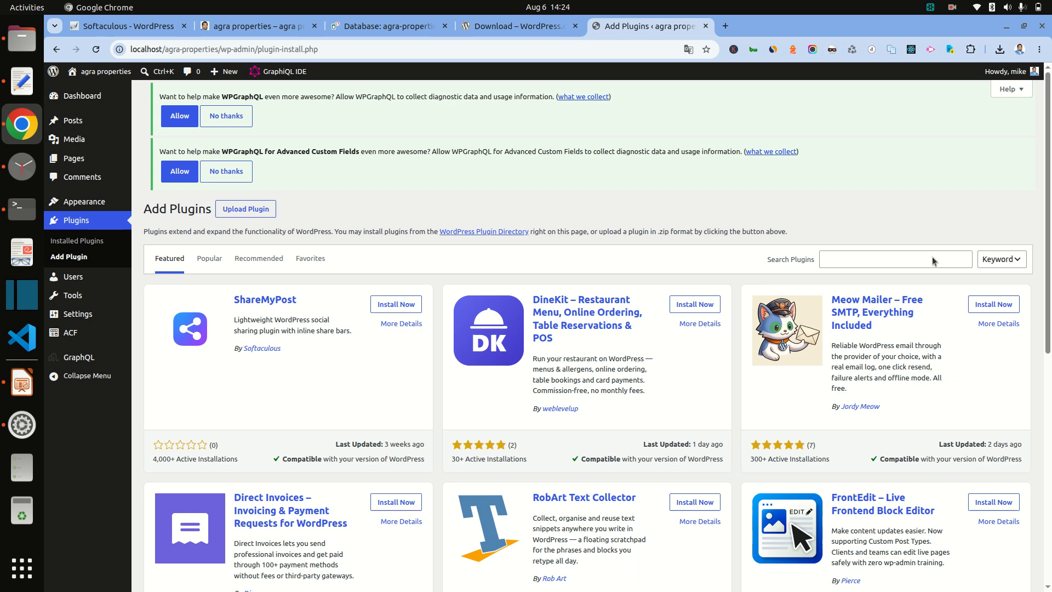
click(939, 267)
key(ctrl+v)
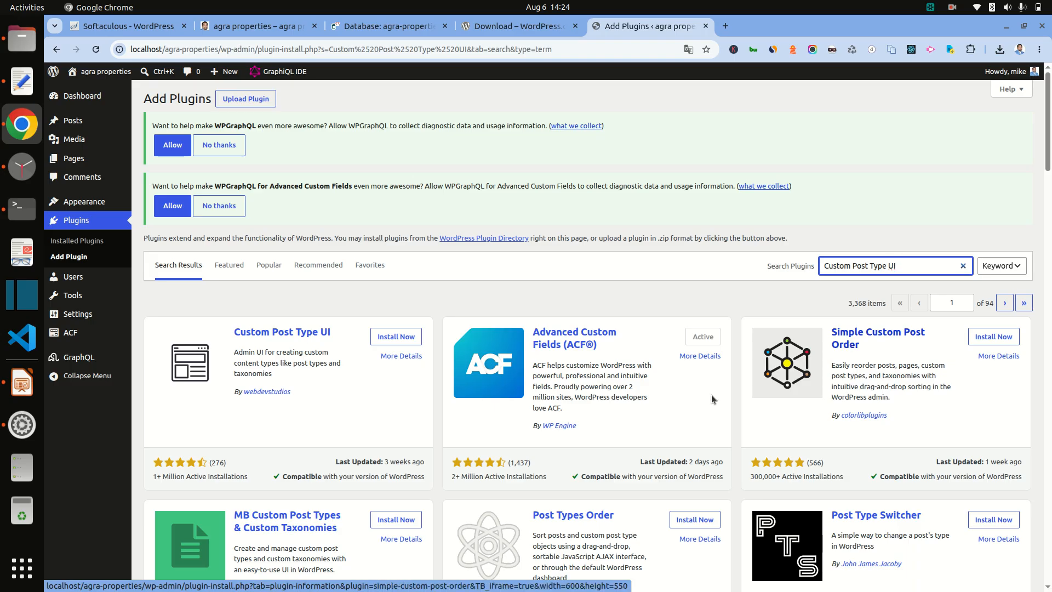
scroll(594, 427, down, 5)
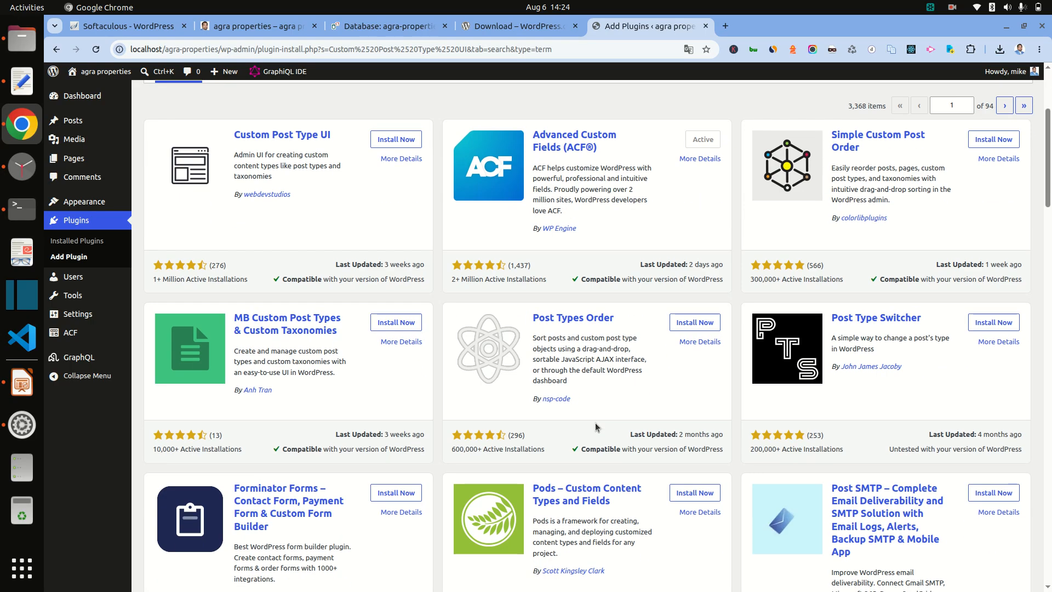
scroll(386, 320, up, 4)
click(396, 271)
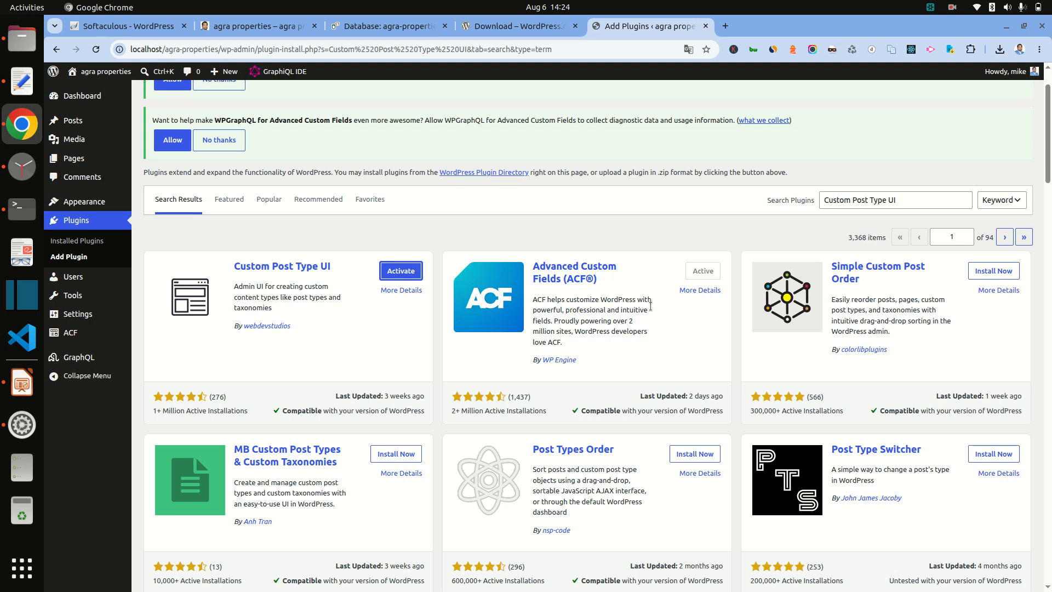
click(401, 271)
scroll(414, 339, down, 2)
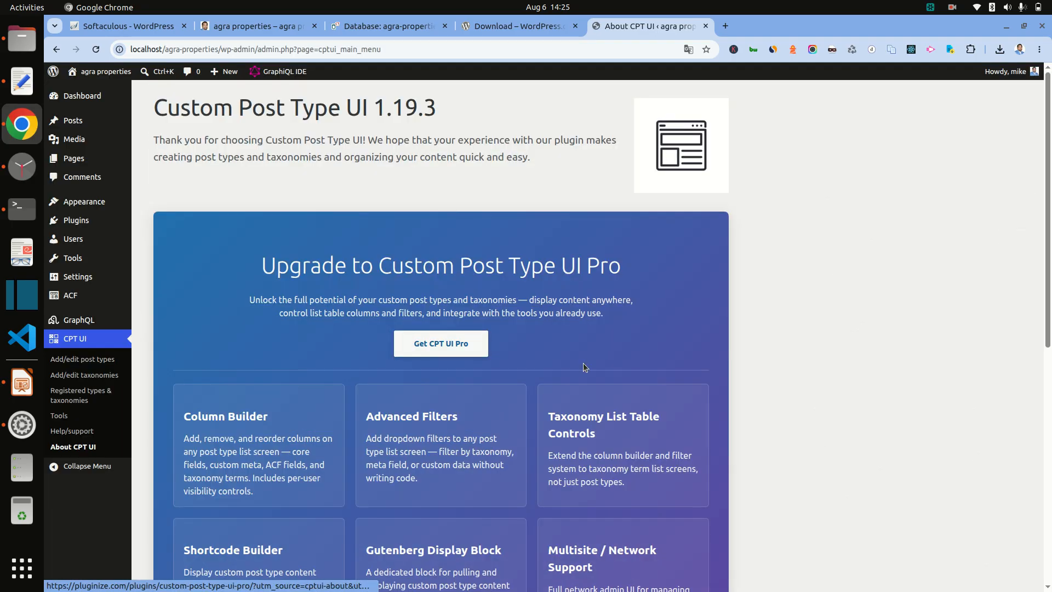
scroll(704, 375, down, 4)
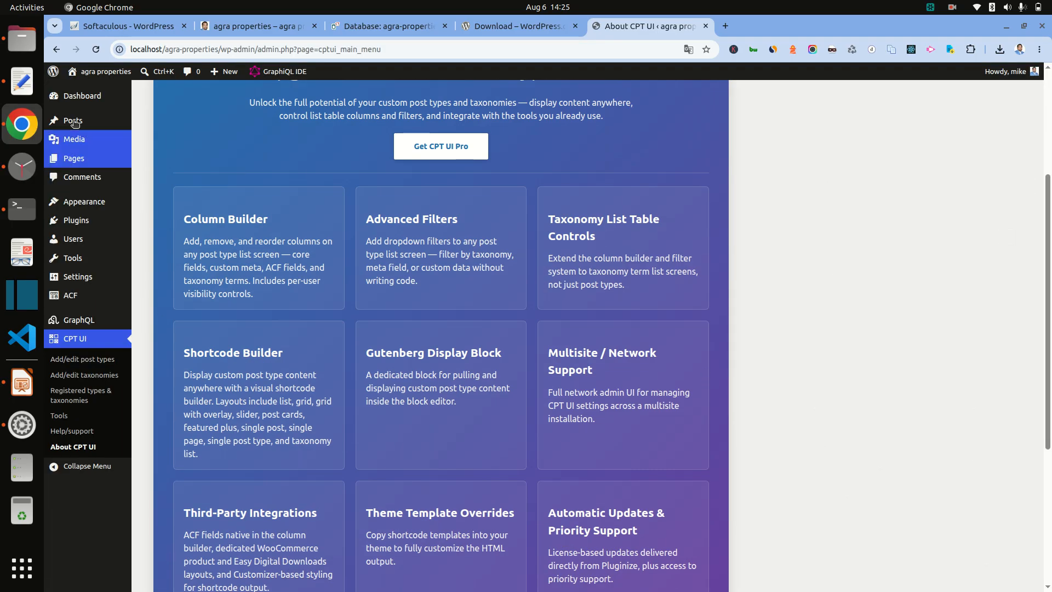
click(22, 382)
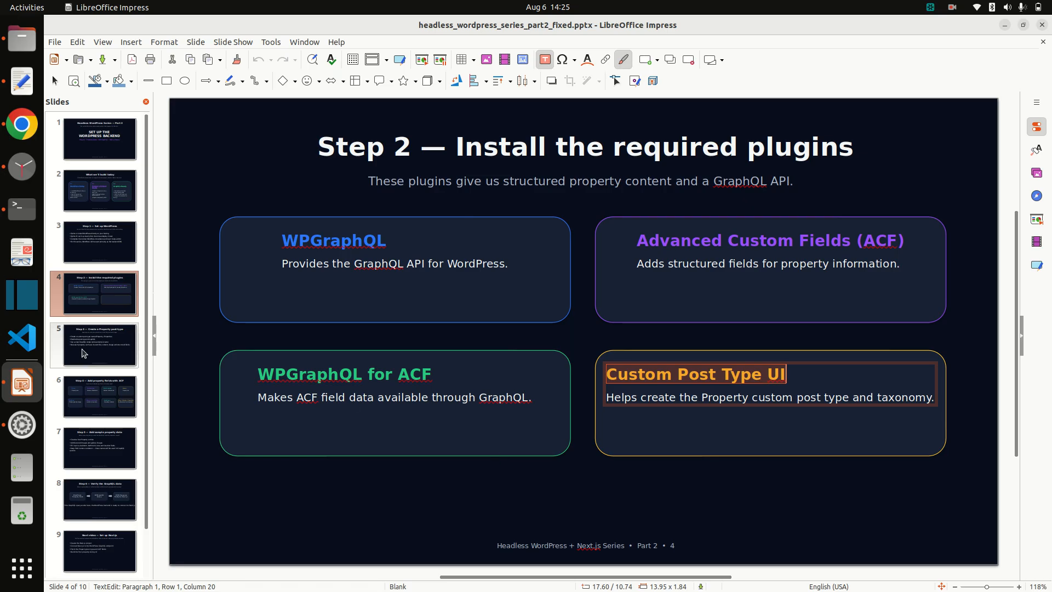
Step: Copy the word 'Property' from slide 5, 'Step 3 — Create a Property post type', then return to Chrome
click(81, 362)
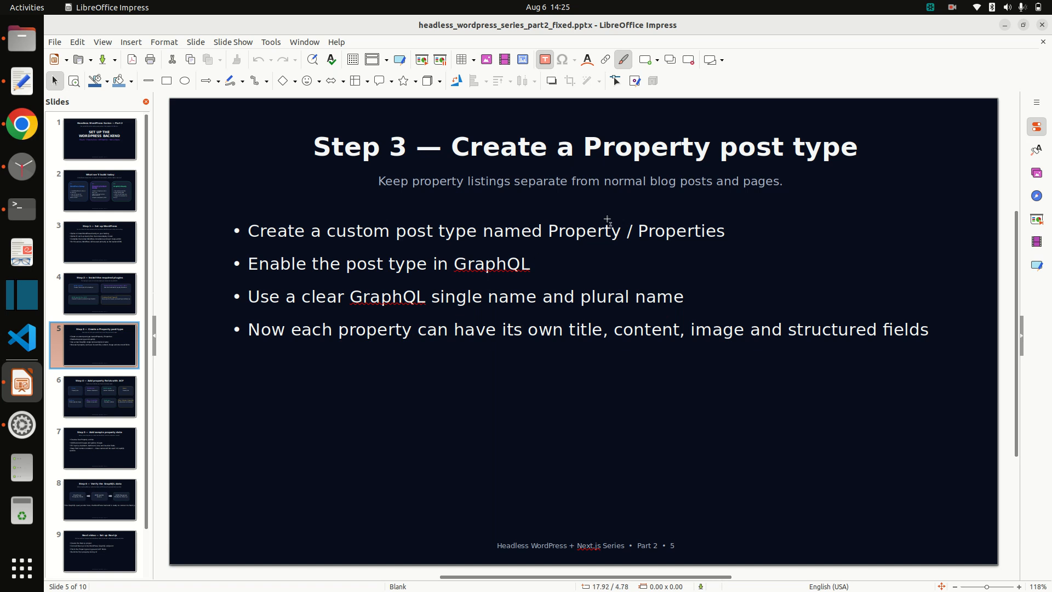
double_click(593, 228)
key(ctrl+c)
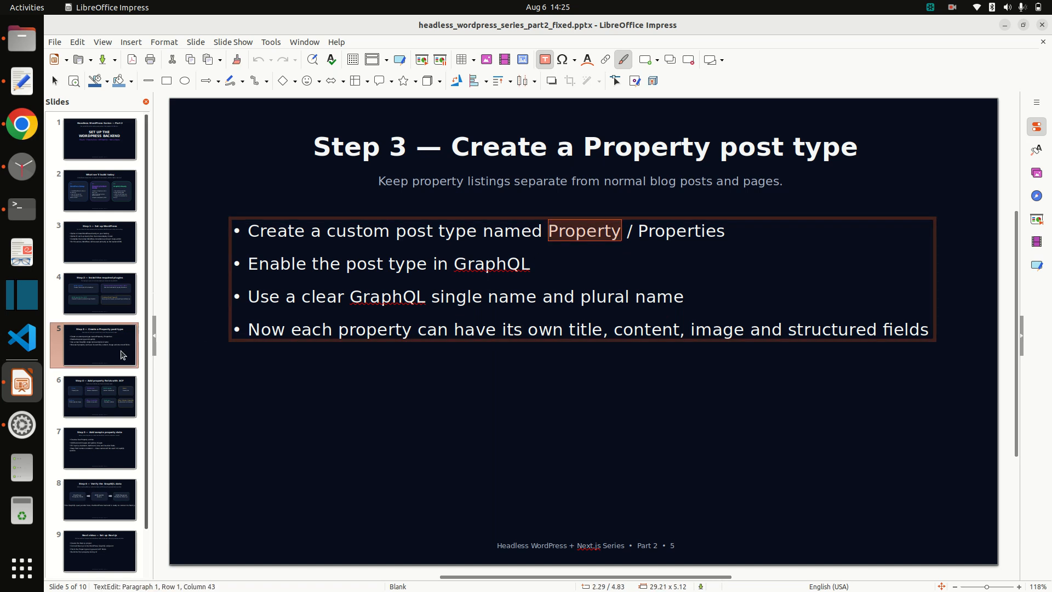
click(11, 136)
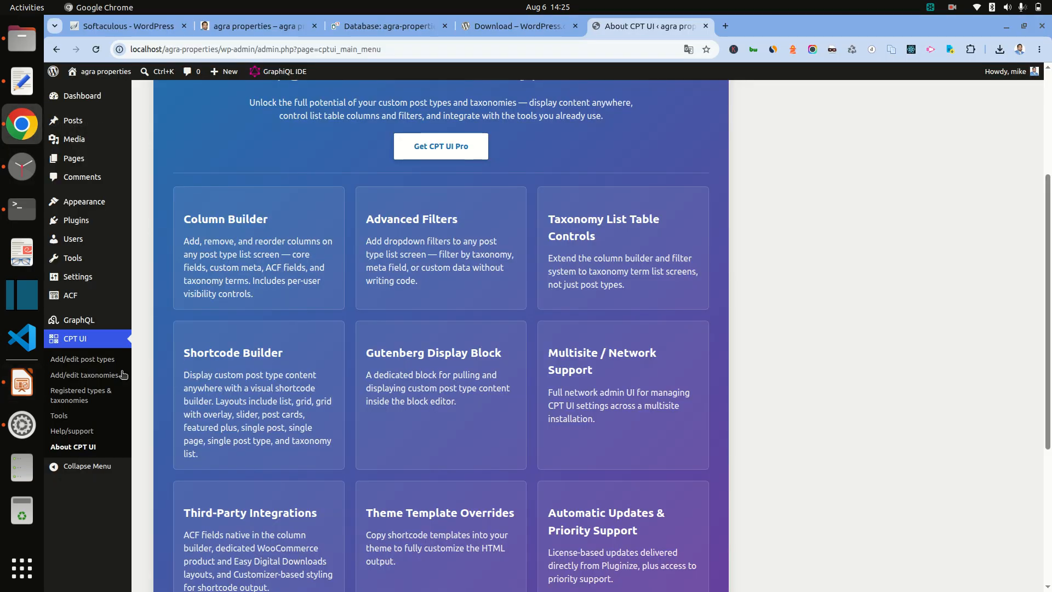
Step: Start a new post type with slug 'property' and singular label 'Property'
click(100, 360)
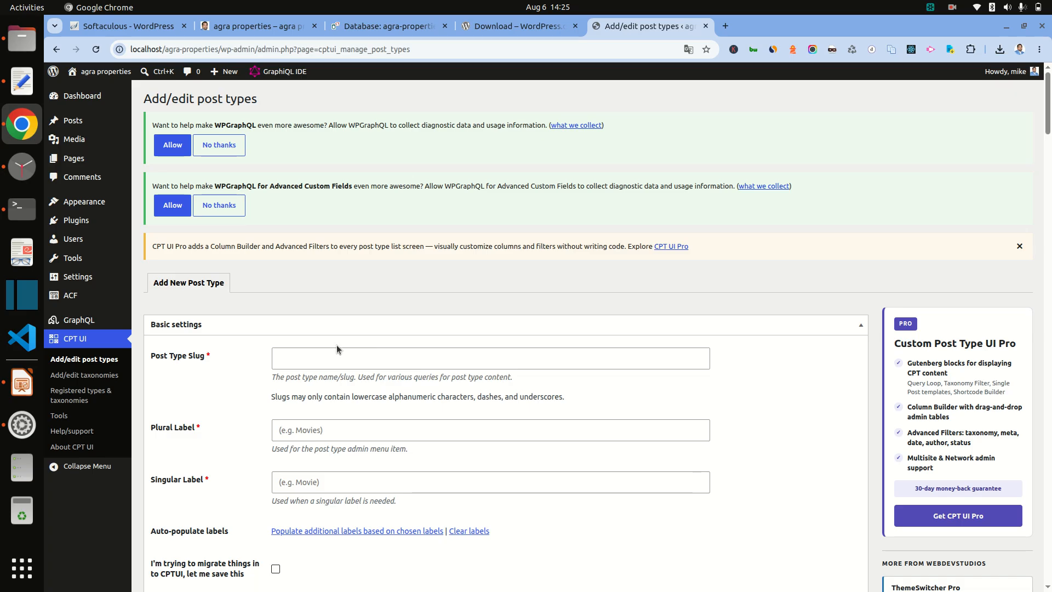
click(328, 360)
text(property)
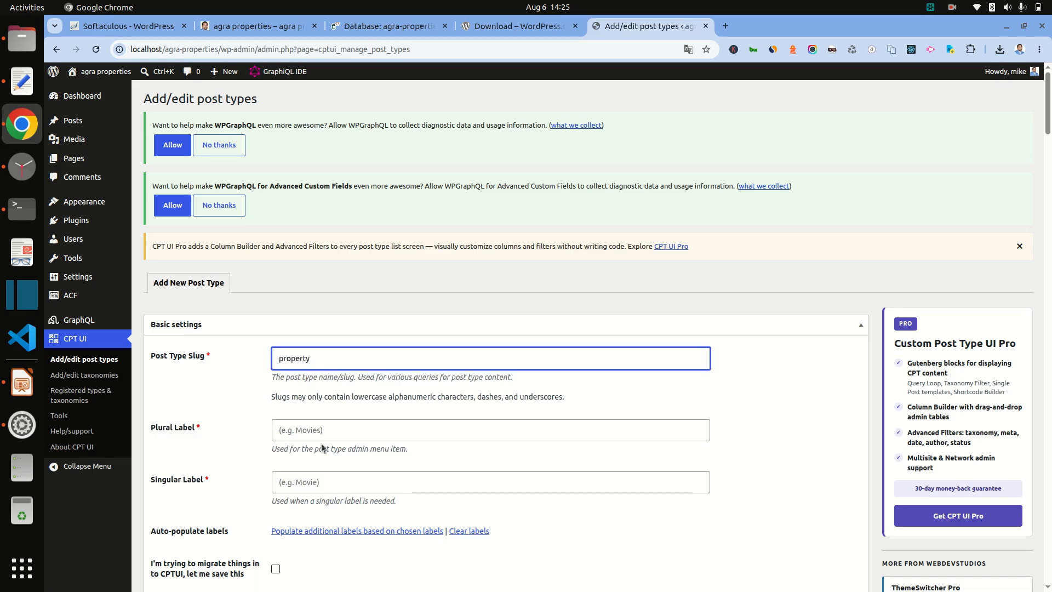
click(318, 477)
text(Property)
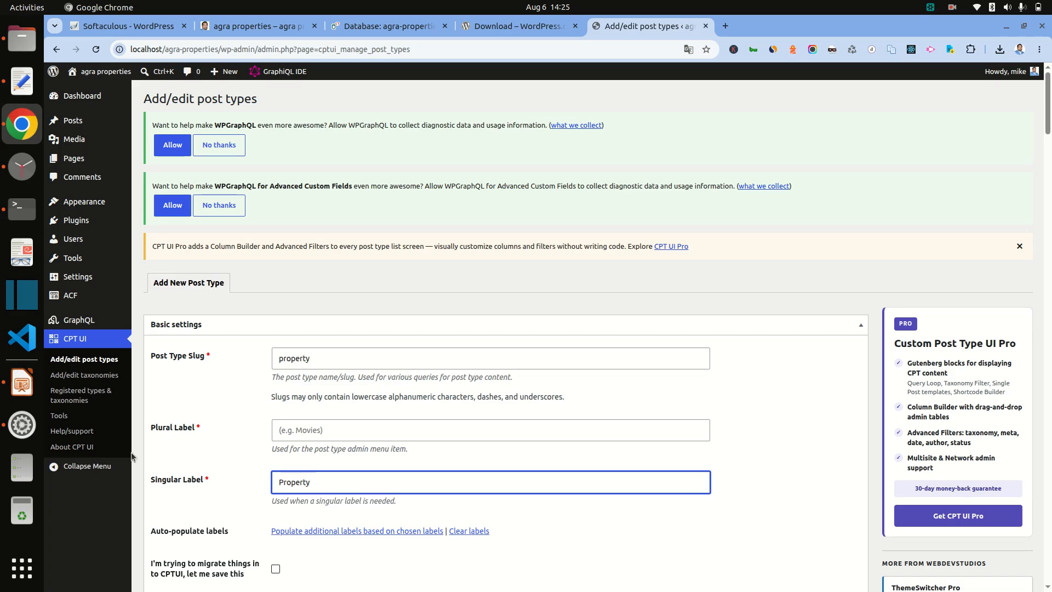
Step: Copy 'Properties' from the slide and paste it as the plural label
click(22, 383)
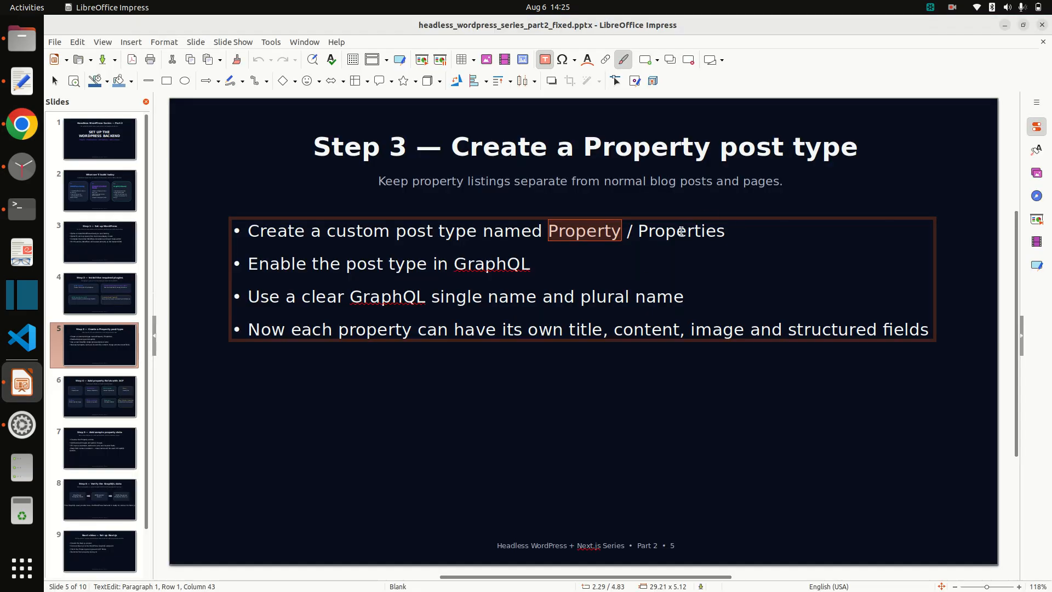
double_click(682, 231)
key(alt+Tab)
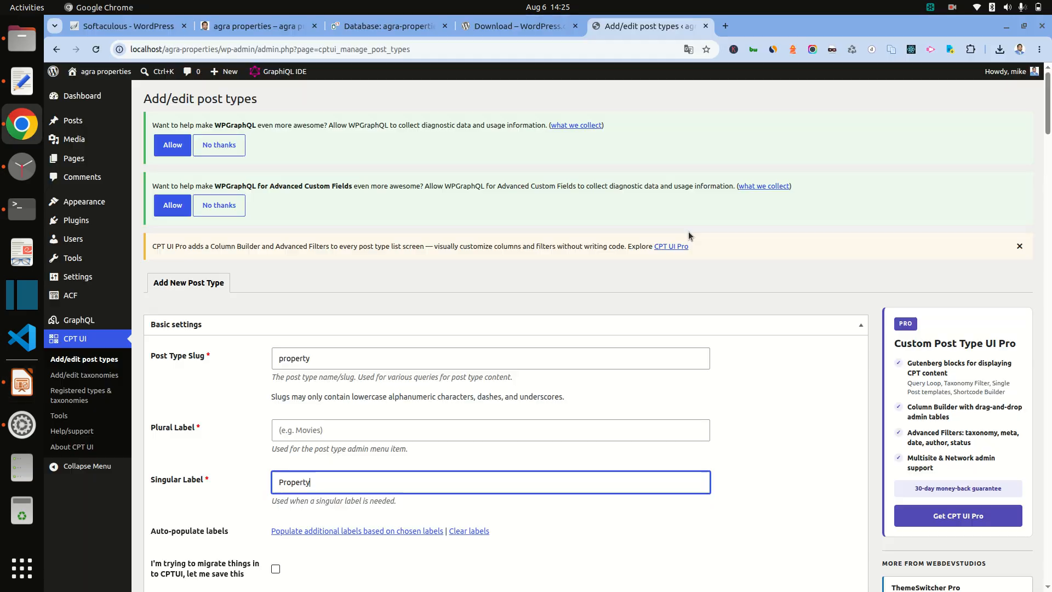
click(344, 425)
key(ctrl+v)
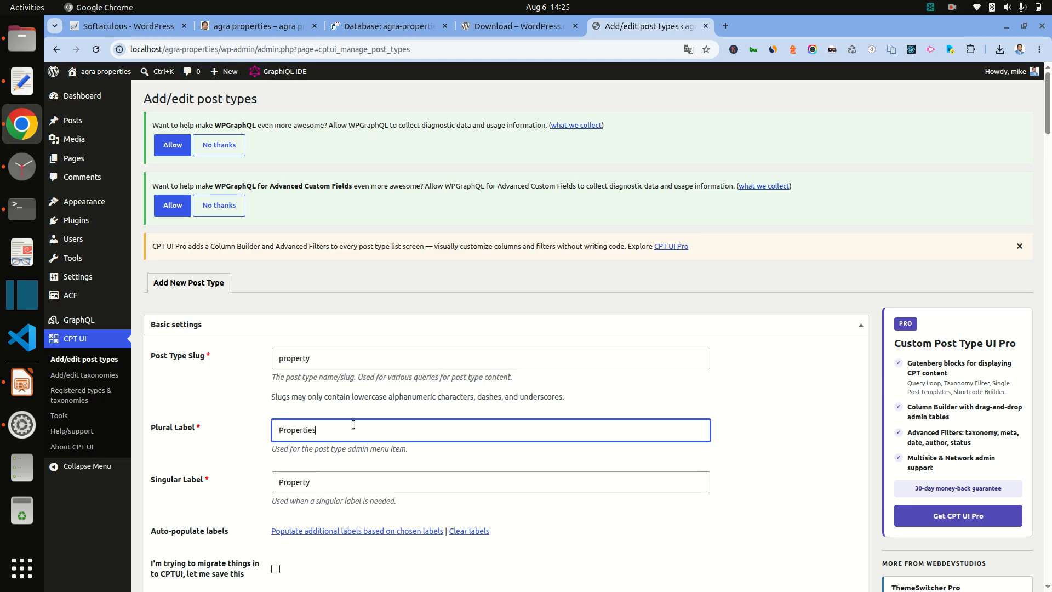
Step: Auto-populate the additional labels and shorten the menu name from 'My Properties' to 'Properties'
scroll(350, 423, down, 3)
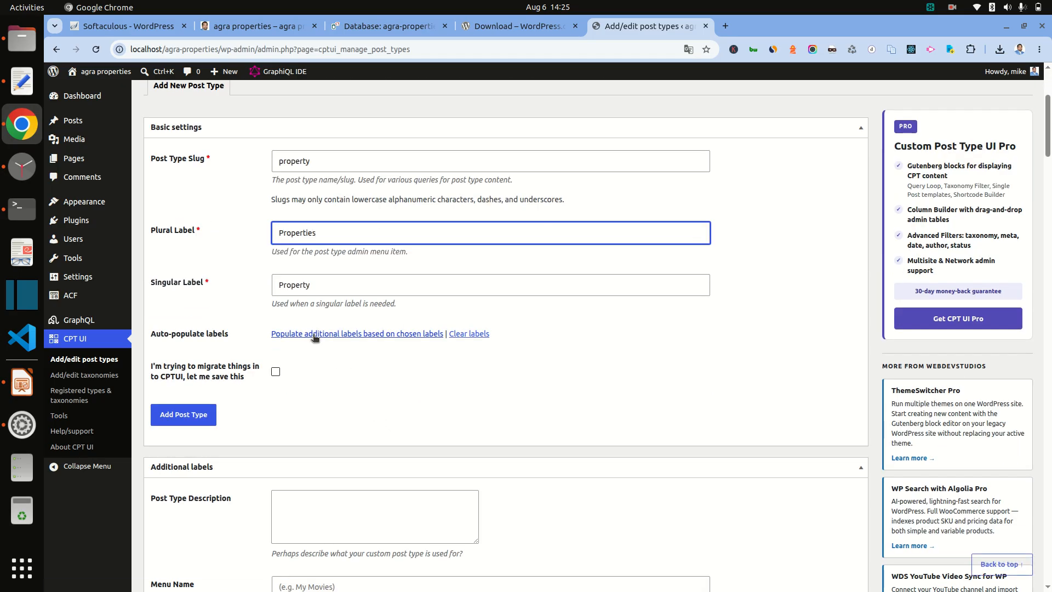
click(317, 334)
scroll(432, 376, down, 6)
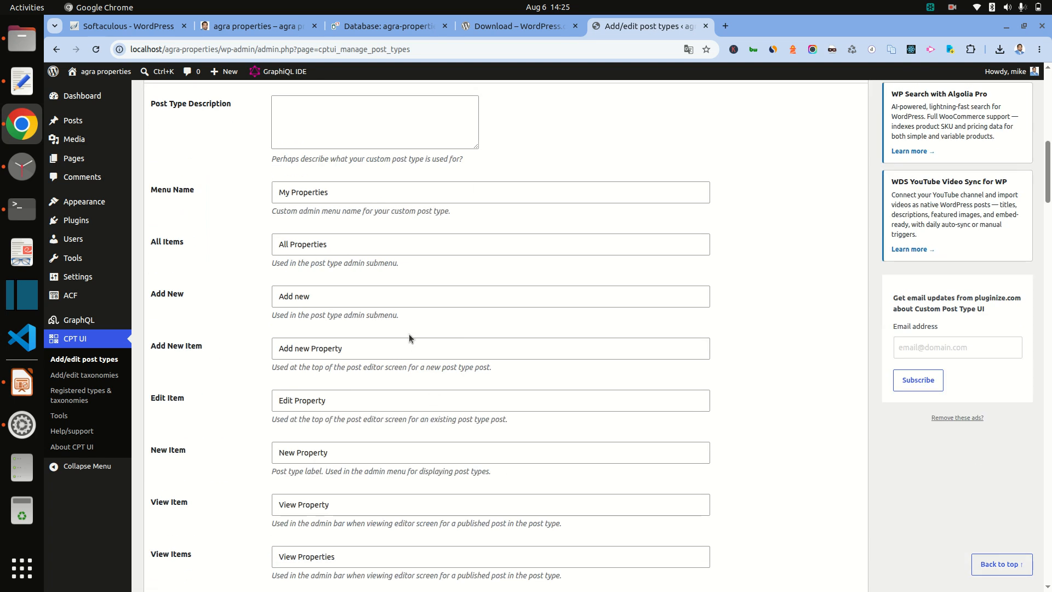
click(288, 189)
key(BackSpace)
key(BackSpace)
key(Delete)
scroll(364, 294, up, 5)
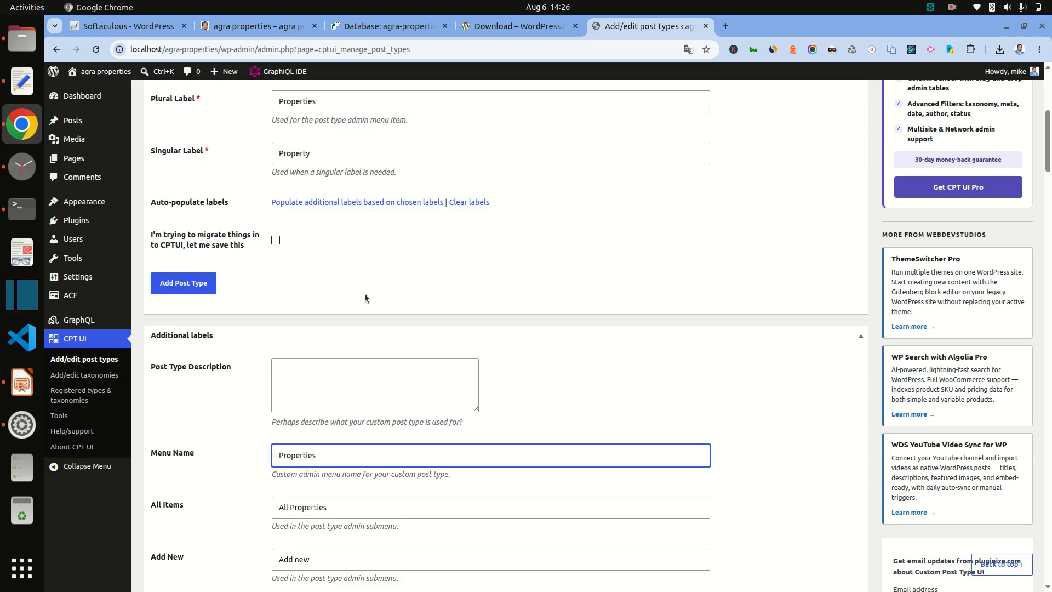
Step: Set the menu icon to the house dashicon found by searching 'home'
scroll(360, 287, down, 20)
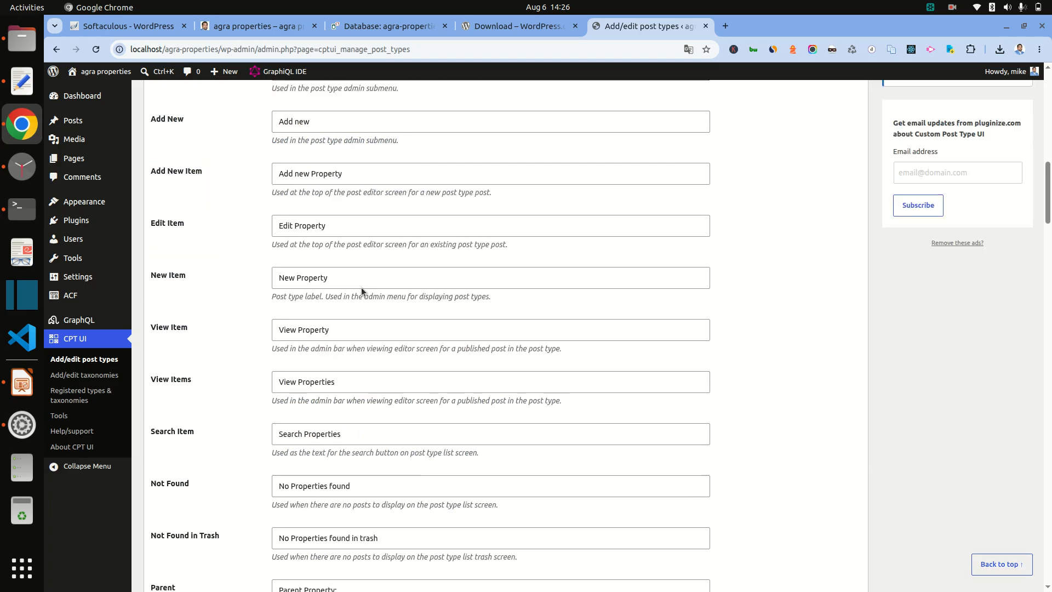
scroll(360, 287, down, 18)
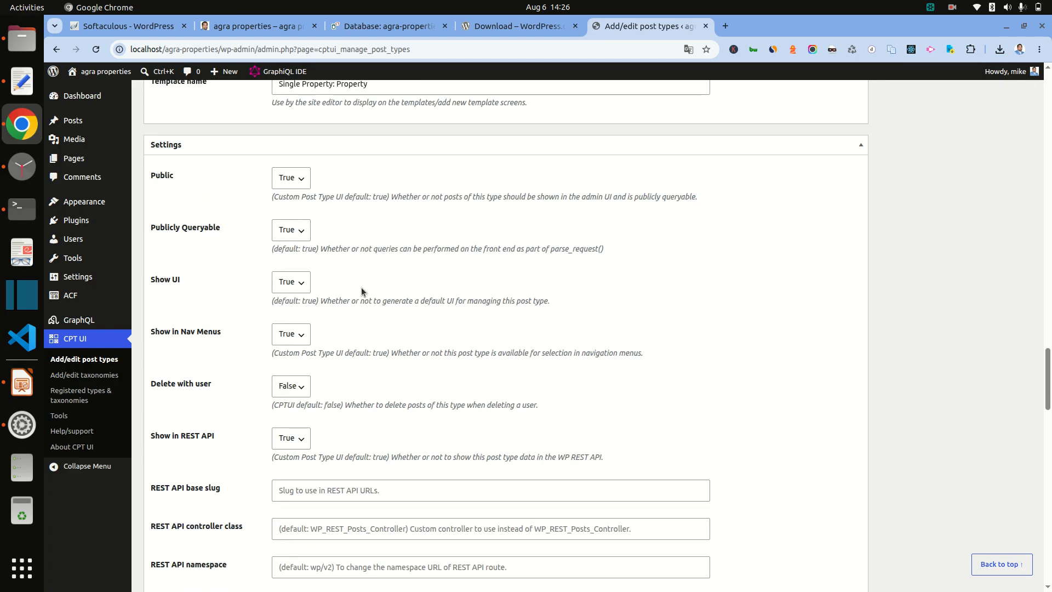
scroll(361, 287, up, 5)
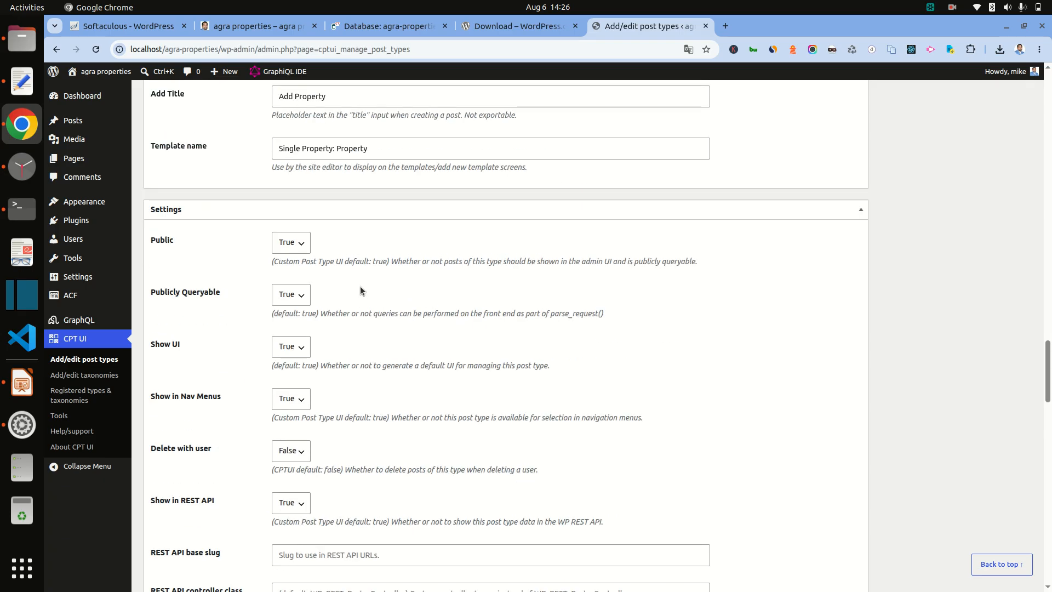
scroll(360, 286, down, 16)
scroll(360, 286, down, 3)
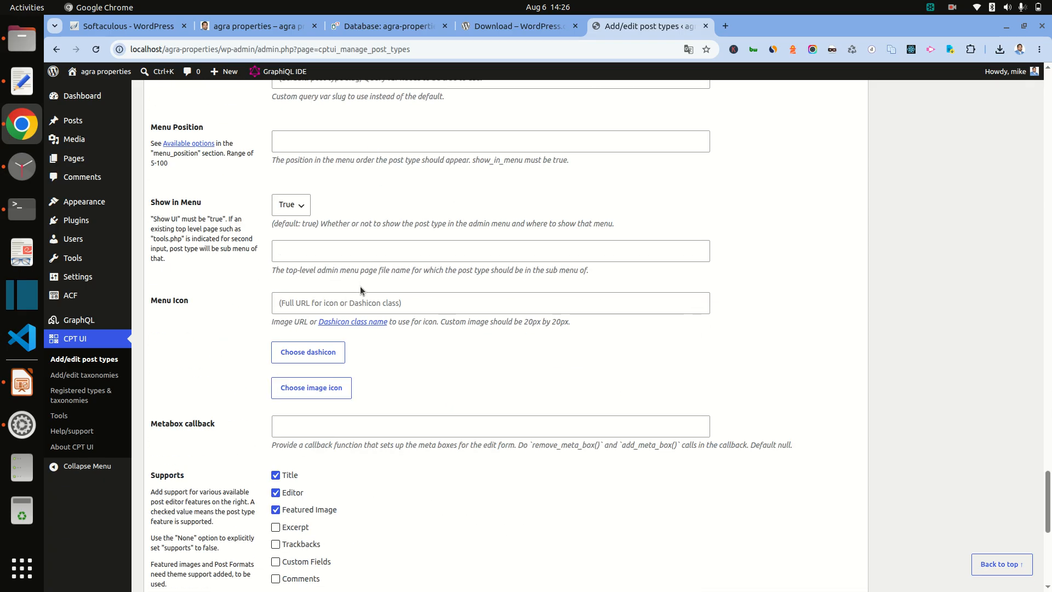
click(303, 355)
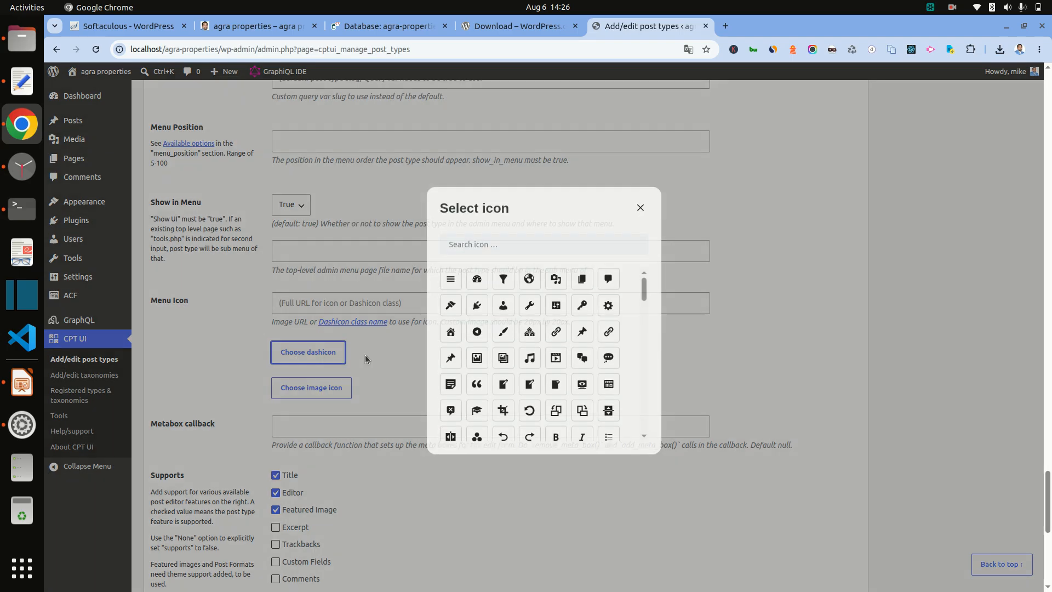
click(472, 253)
text(home)
click(450, 285)
Step: Tick Author under Supports, alongside Title, Editor and Featured Image
scroll(481, 369, down, 5)
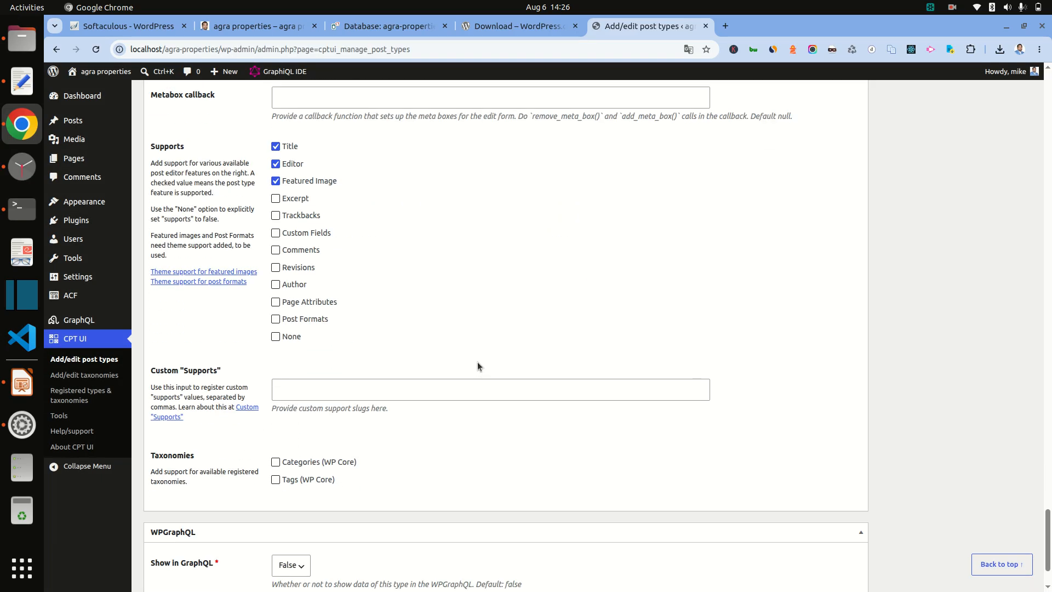
click(276, 284)
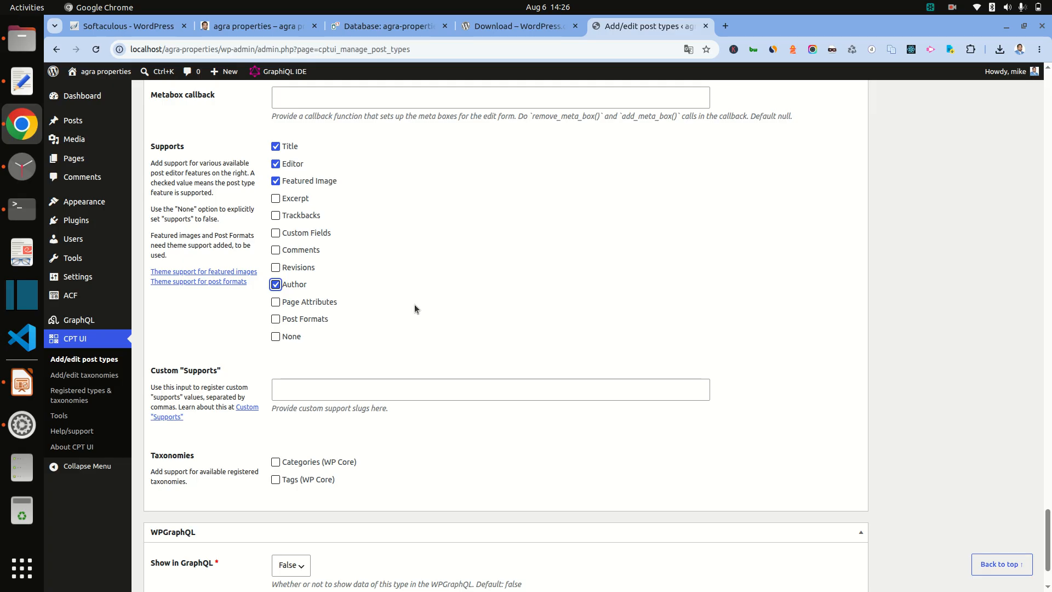
scroll(415, 304, down, 3)
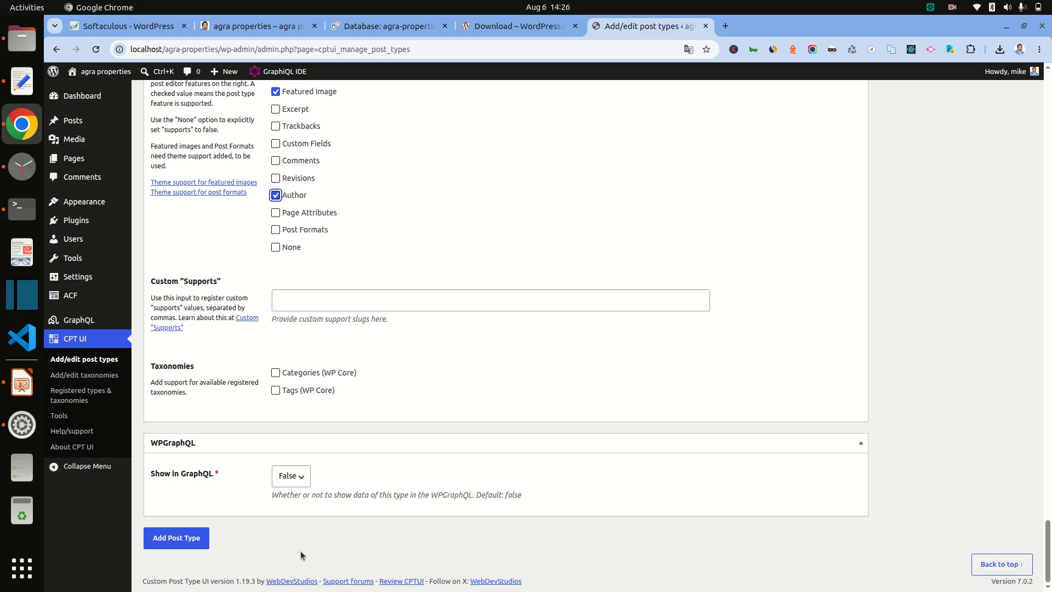
Step: Set Show in GraphQL to True and save the Property post type with Add Post Type
click(292, 478)
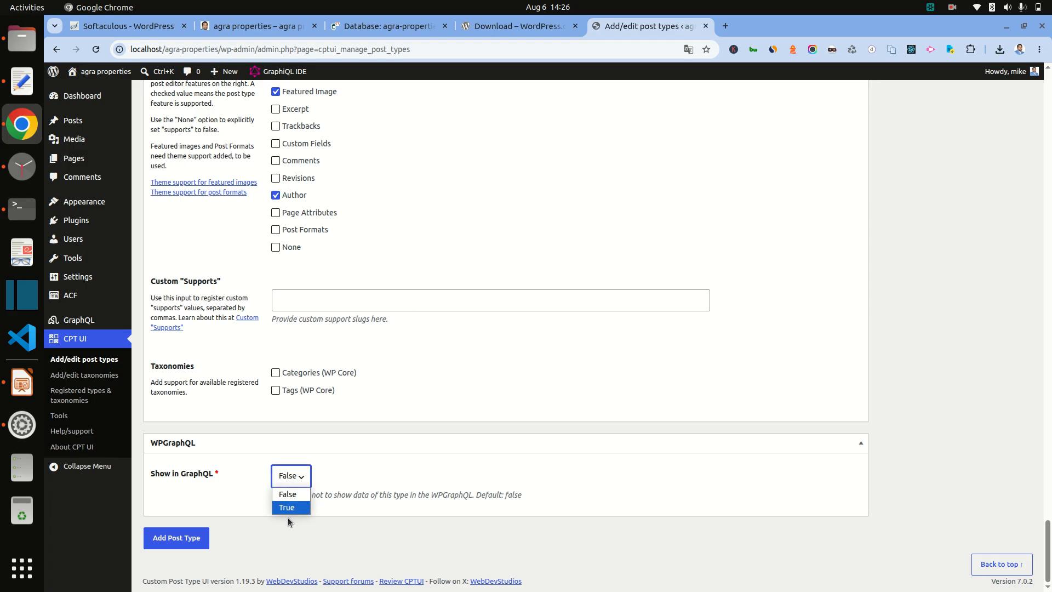
click(291, 507)
scroll(427, 487, down, 3)
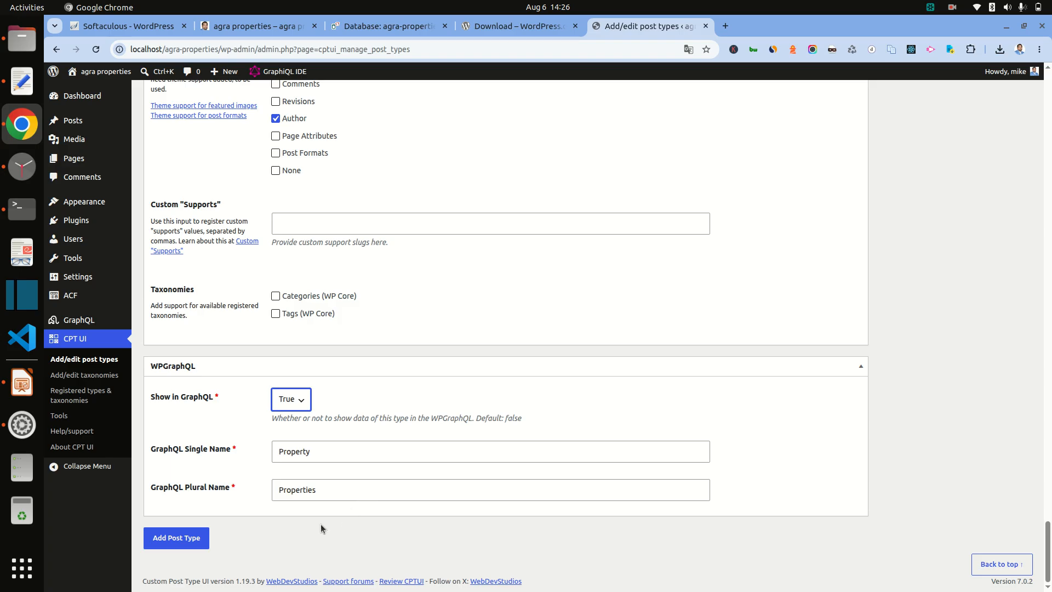
click(178, 539)
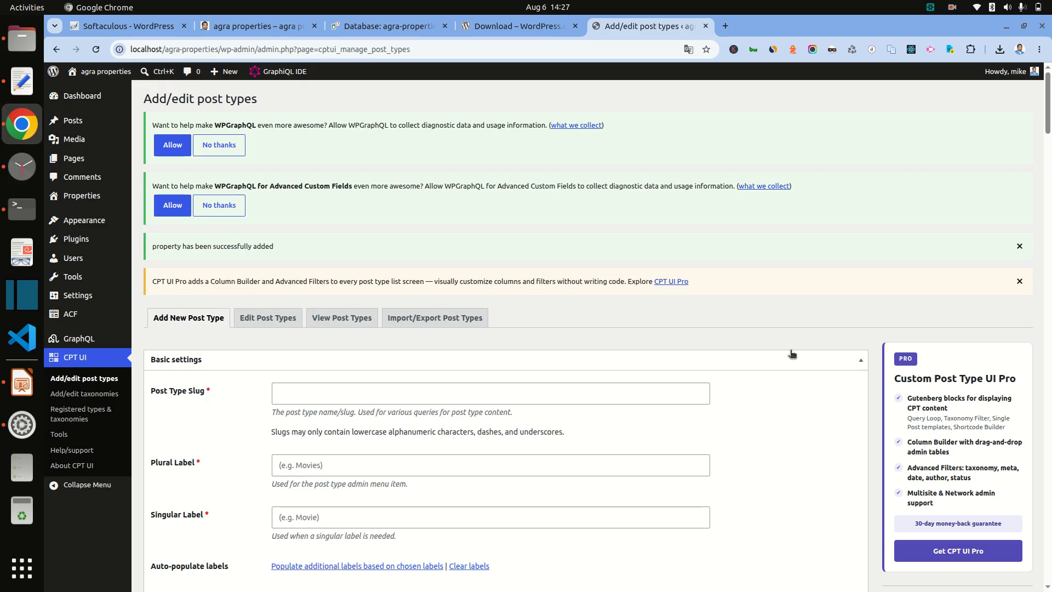
click(22, 383)
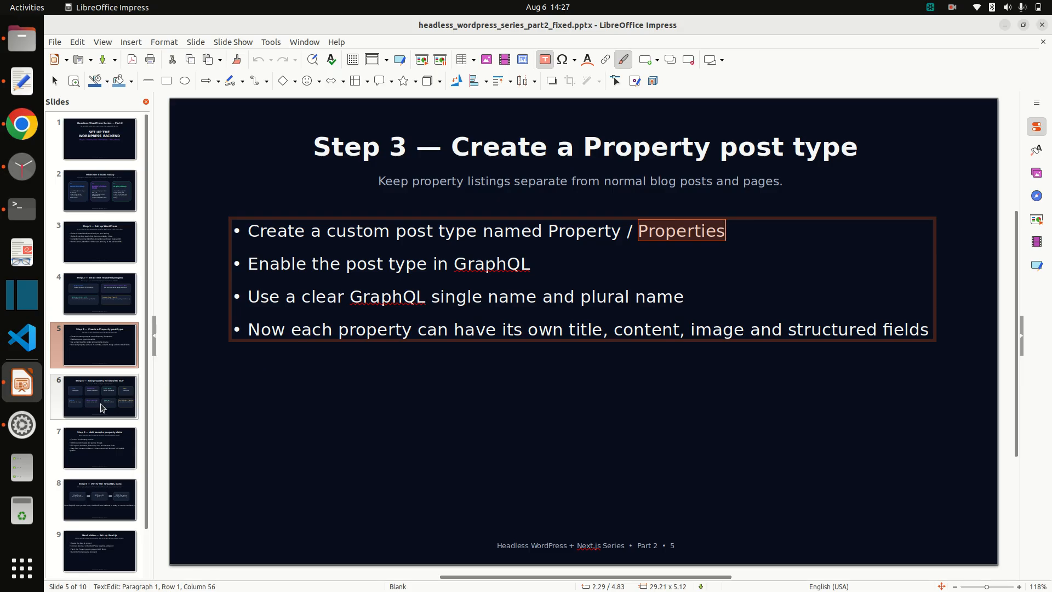
Step: Bring up slide 6, 'Step 4 — Add property fields with ACF', then return to the WordPress admin in Chrome
click(101, 409)
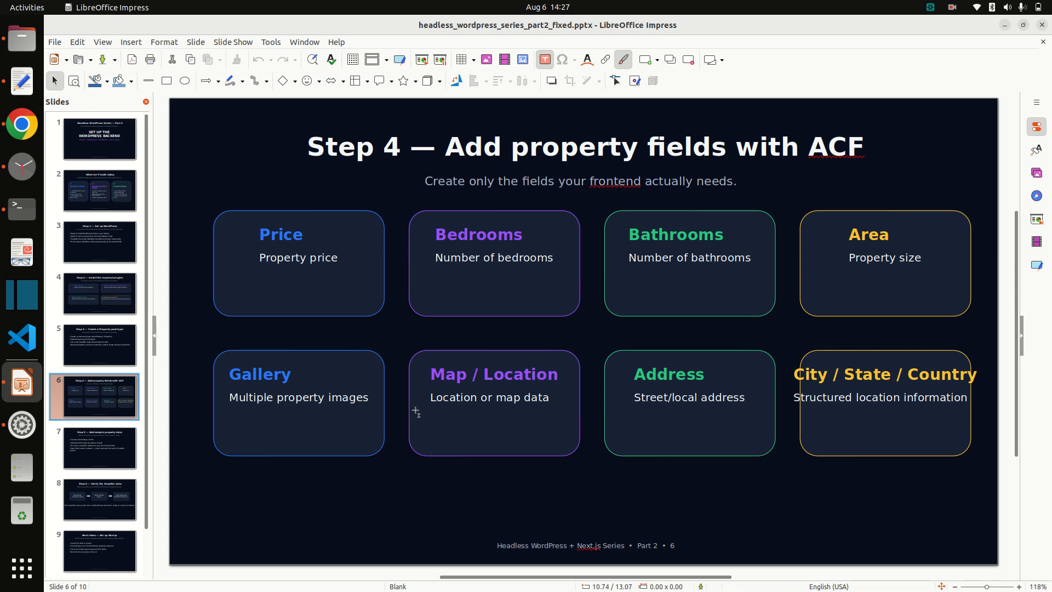
click(15, 134)
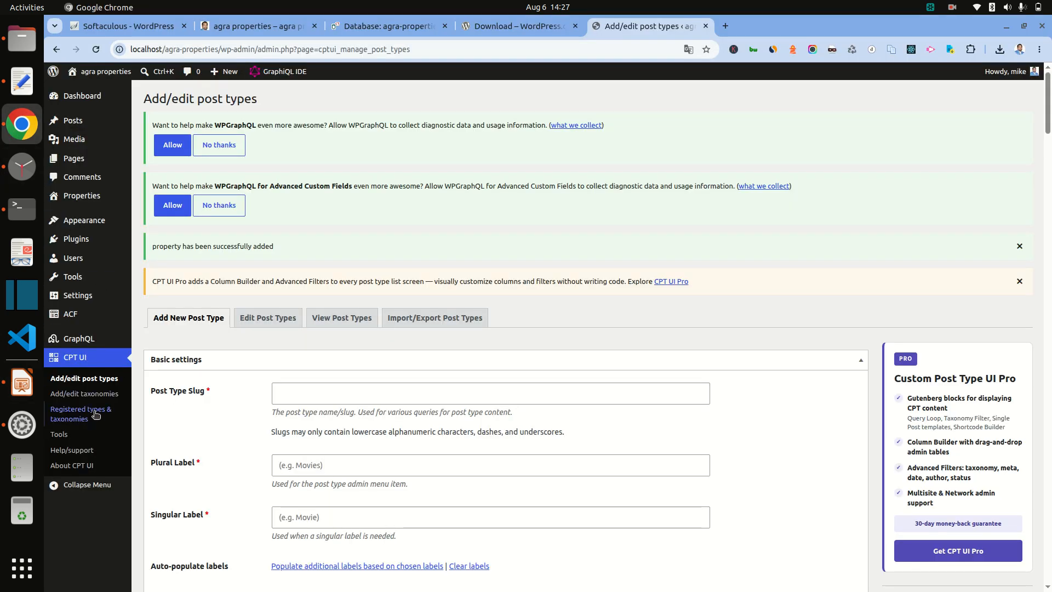
Step: From ACF Field Groups, add a new group, correct its title to 'property-detail', and save
mouse_move(75, 314)
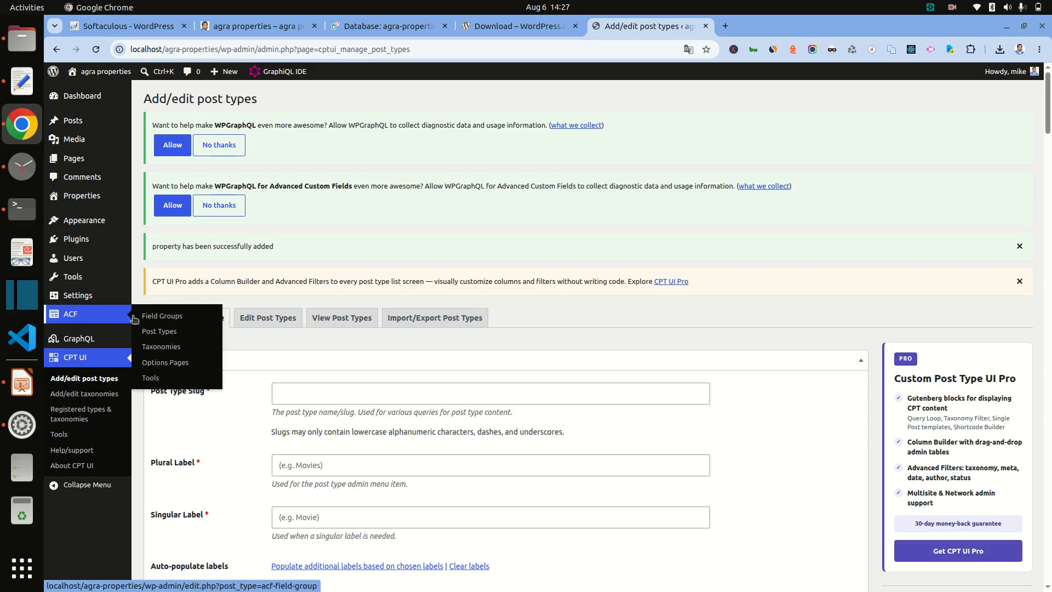
click(164, 315)
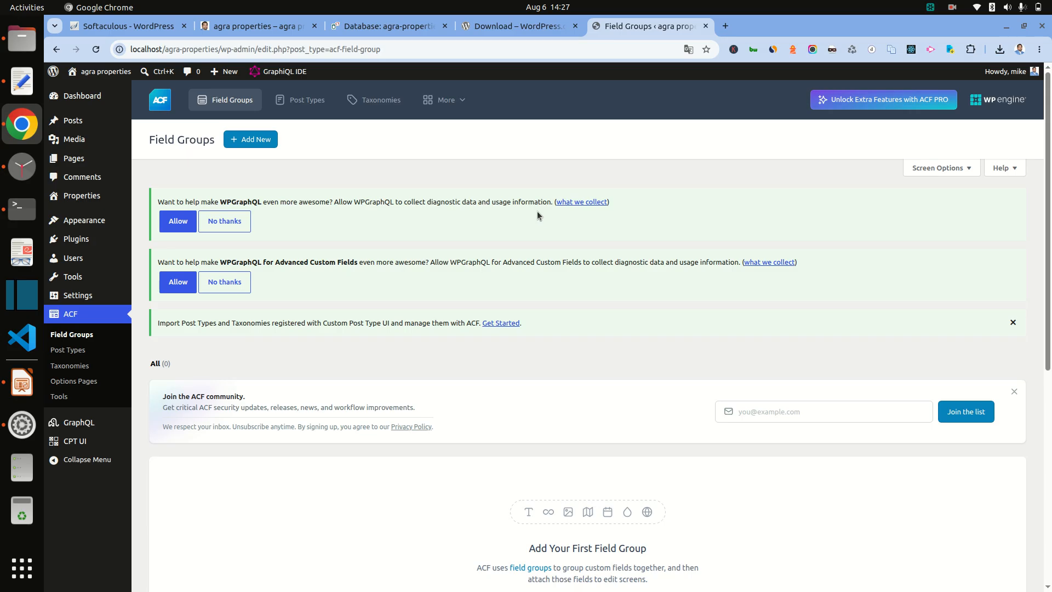
click(250, 139)
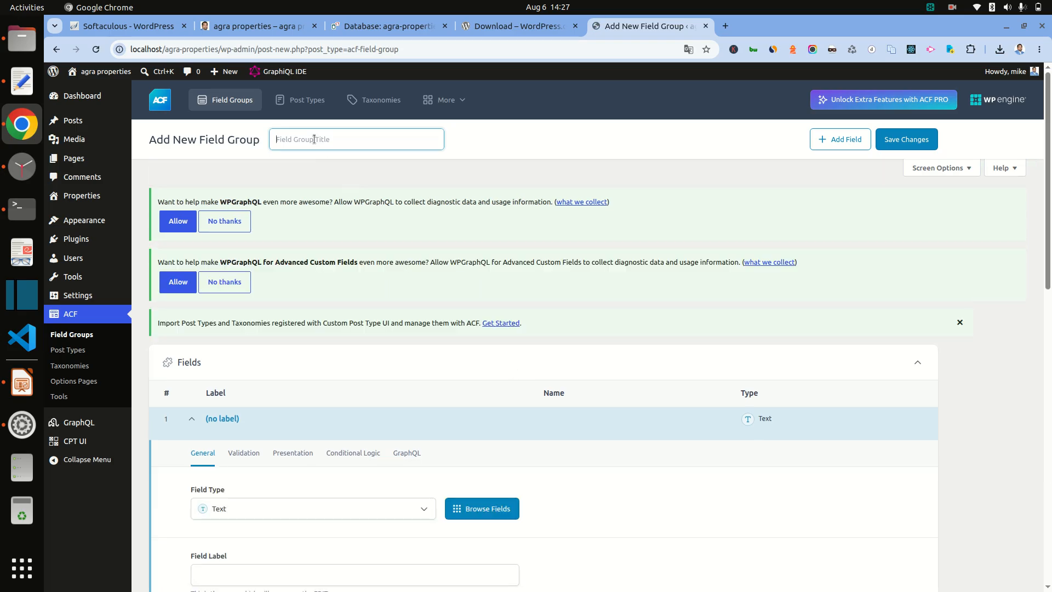
text(propertDe)
click(299, 139)
click(901, 138)
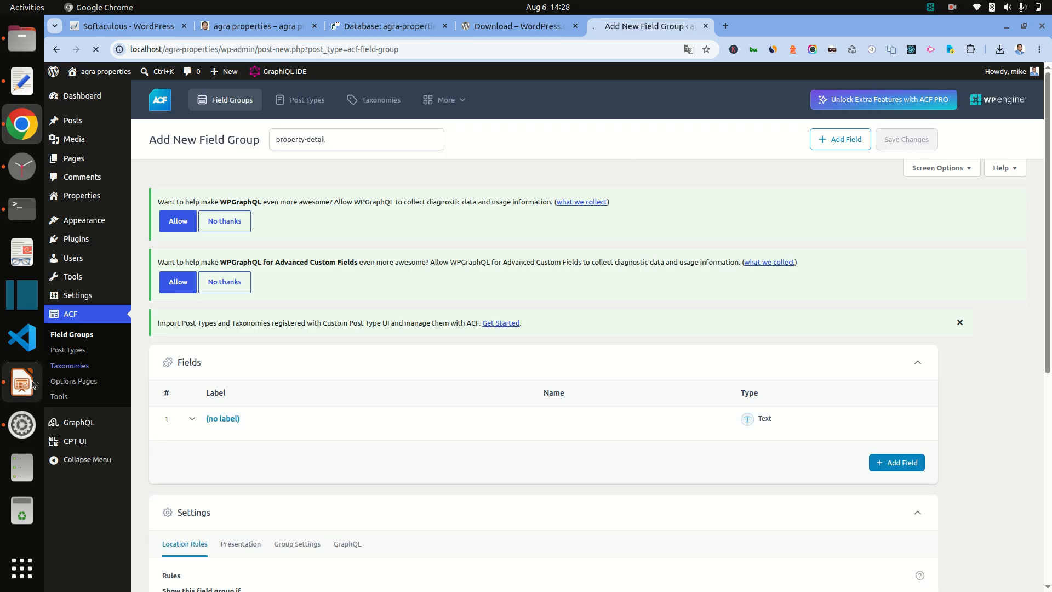
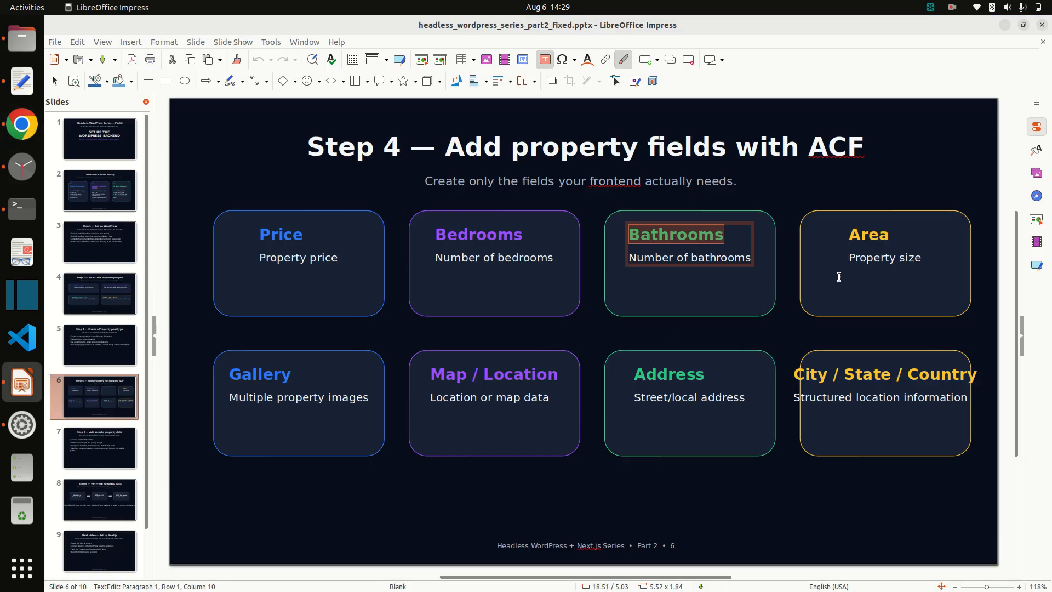
Step: Select the Area field name on the slide and go back to the field group editor
double_click(864, 235)
key(ctrl+c)
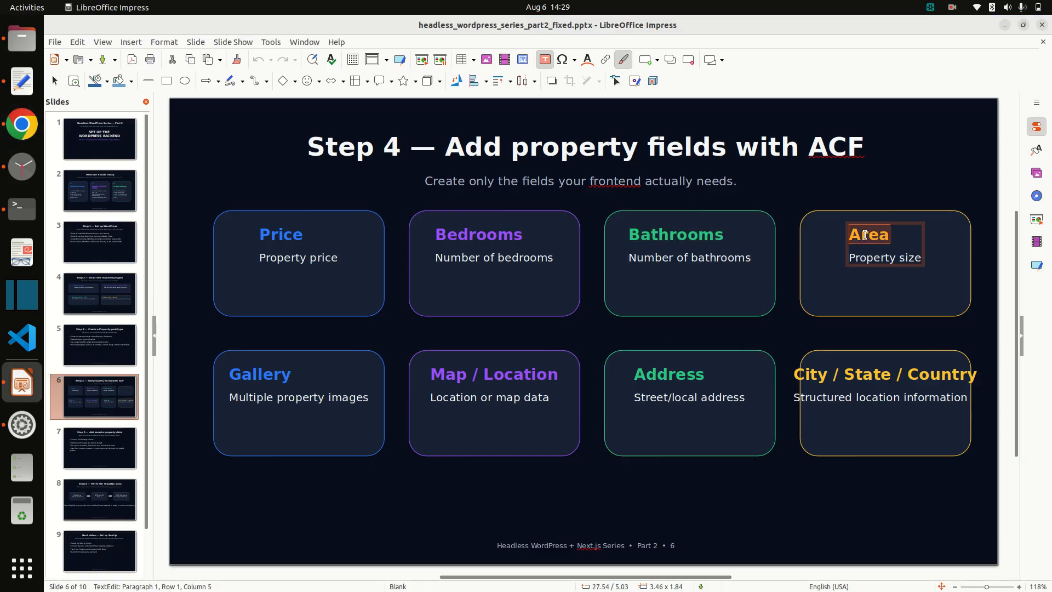
key(alt+Tab)
Step: Label the fourth field Area and make it a Number field
scroll(329, 404, down, 2)
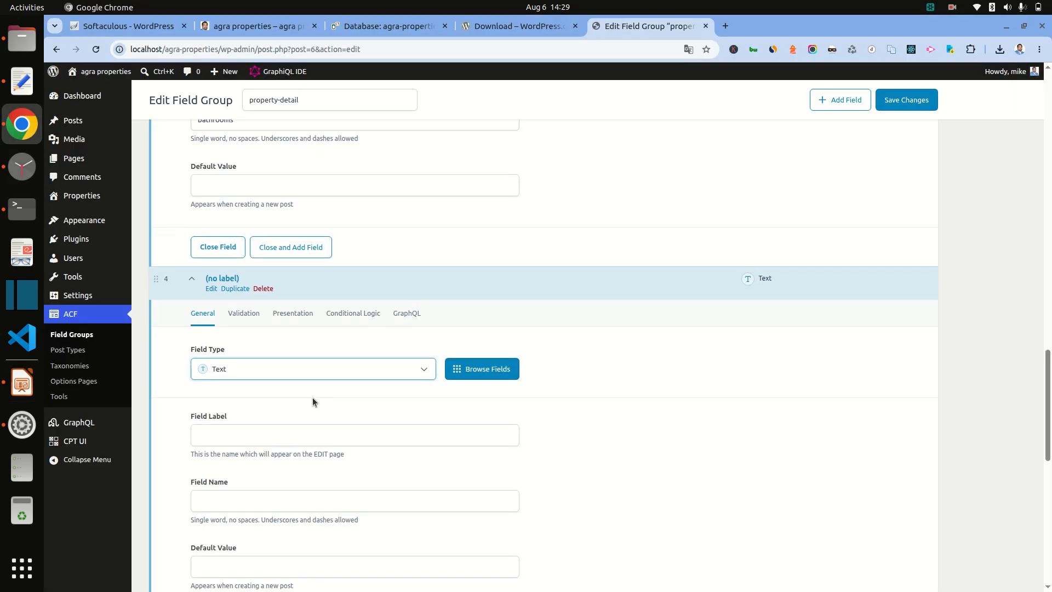
click(252, 369)
key(ctrl+v)
click(300, 315)
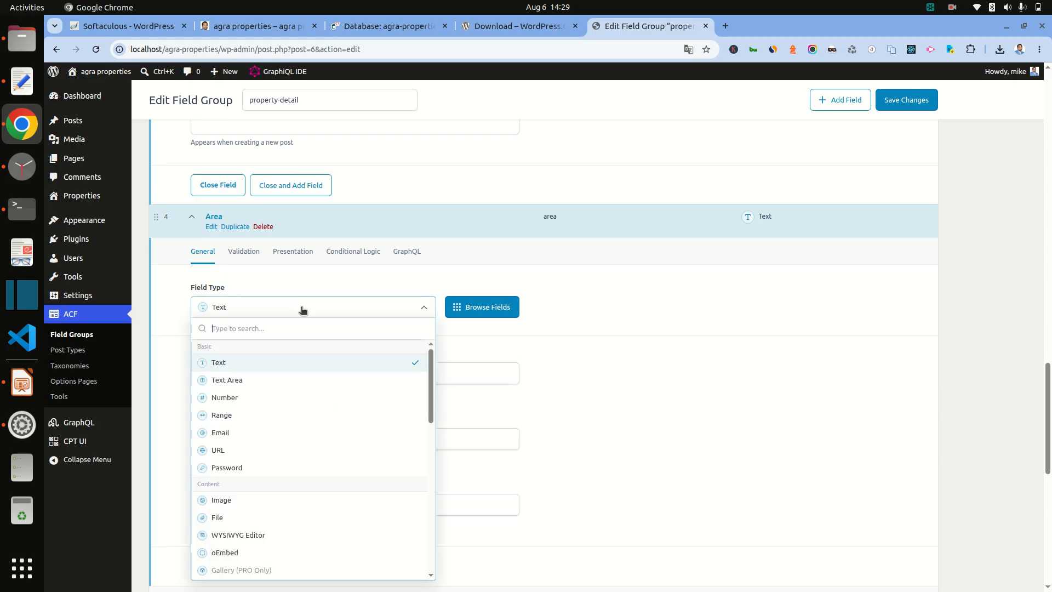
click(277, 397)
Step: Select the Gallery field name on the property-fields slide
click(22, 381)
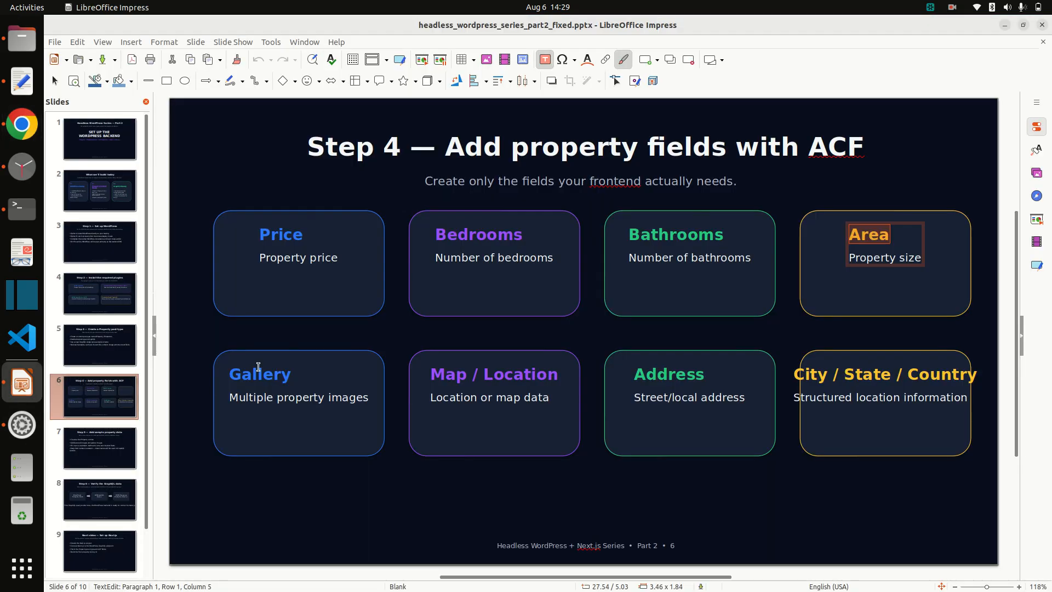
double_click(269, 373)
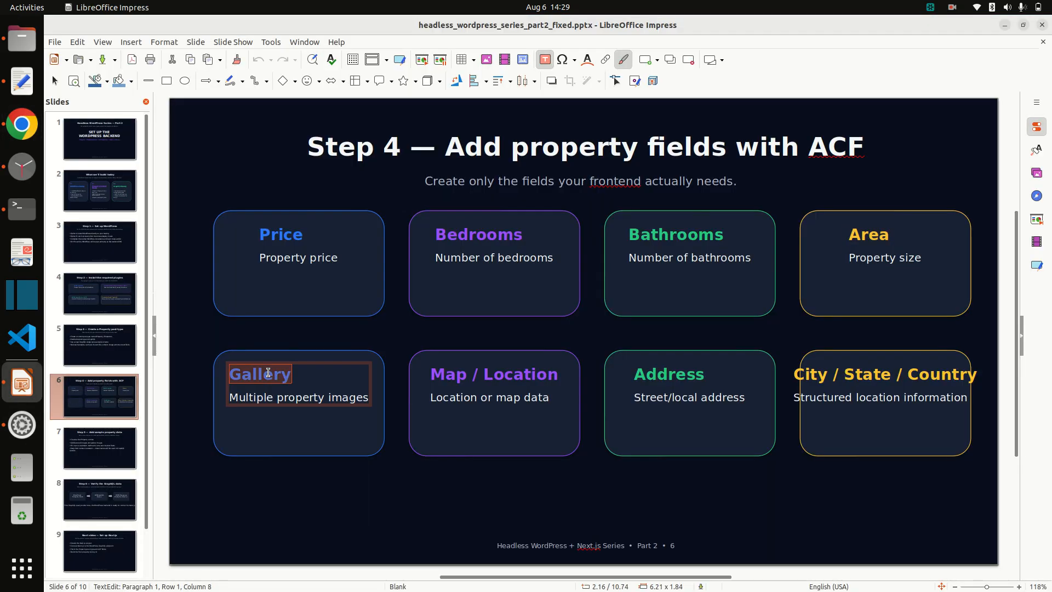
key(BackSpace)
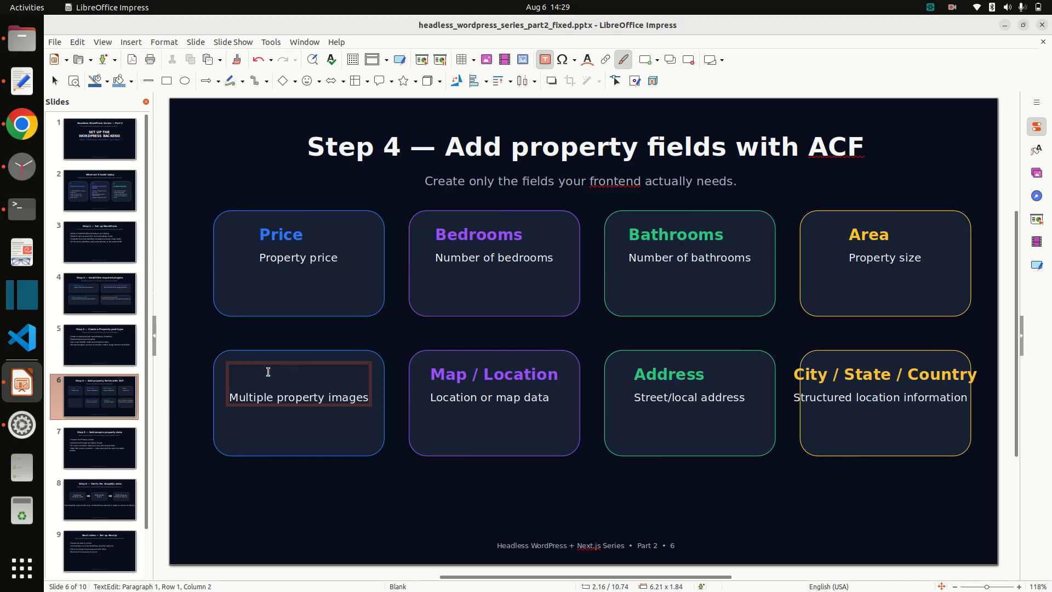
key(ctrl+z)
double_click(268, 372)
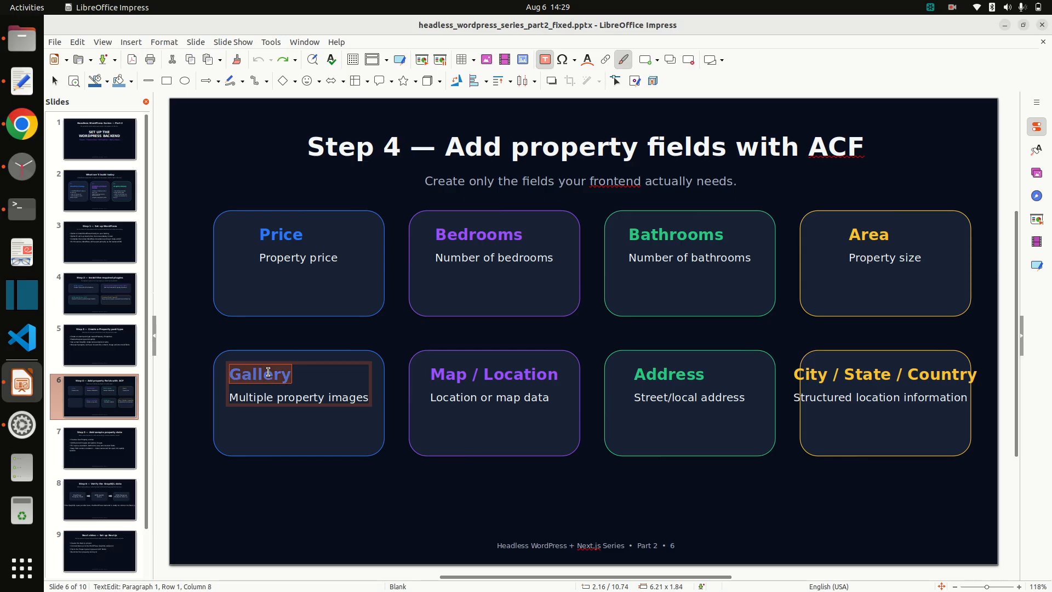
key(alt+Tab)
scroll(441, 419, down, 4)
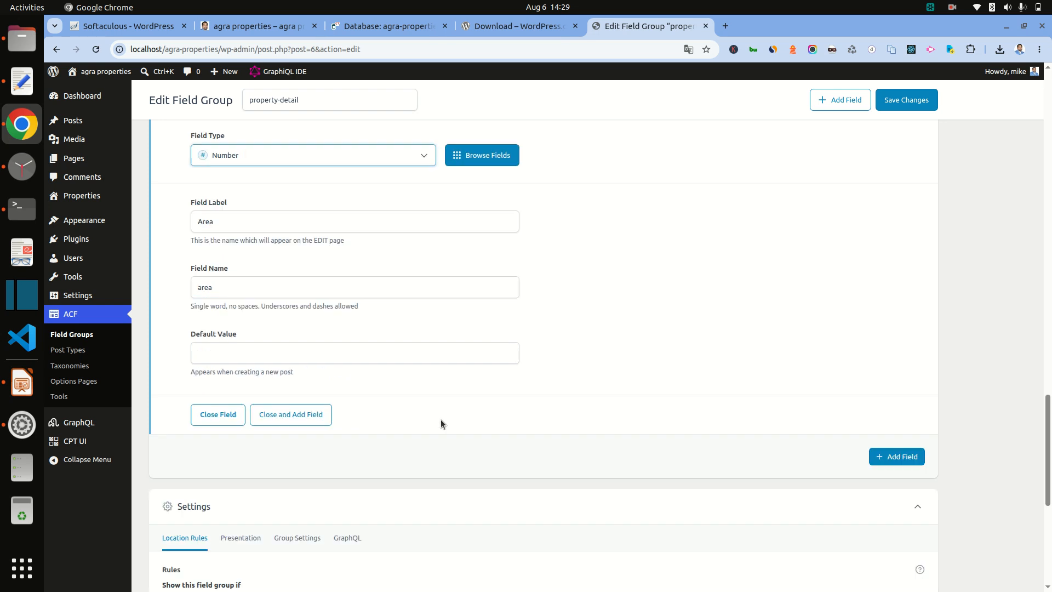
Step: Add a fifth field labelled Gallery of type Image, then add a sixth field
click(896, 345)
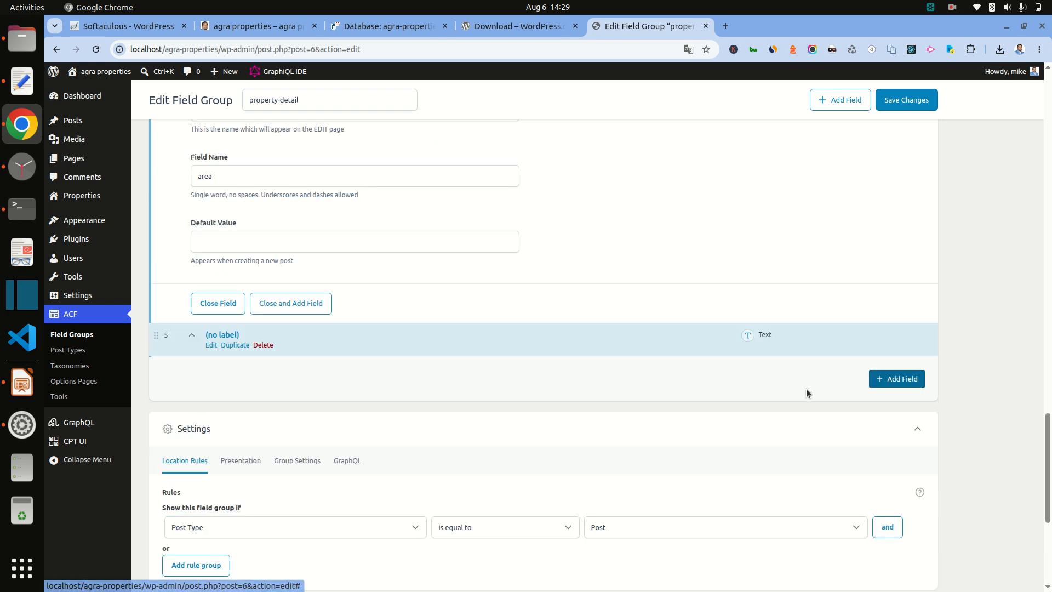
scroll(405, 409, up, 5)
scroll(399, 412, down, 5)
scroll(343, 436, down, 4)
click(243, 294)
text(Gallery)
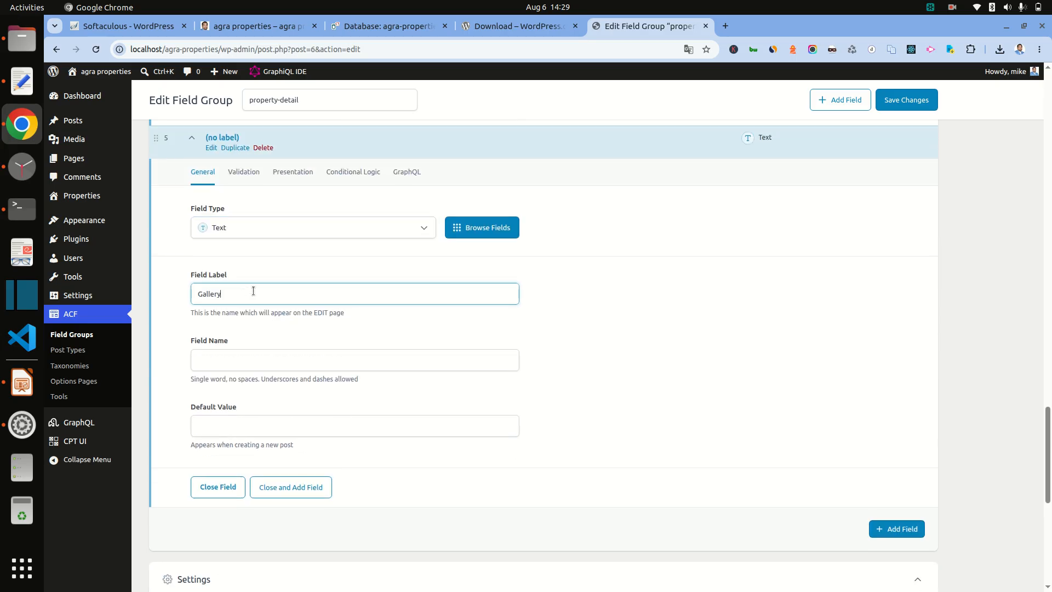
click(301, 231)
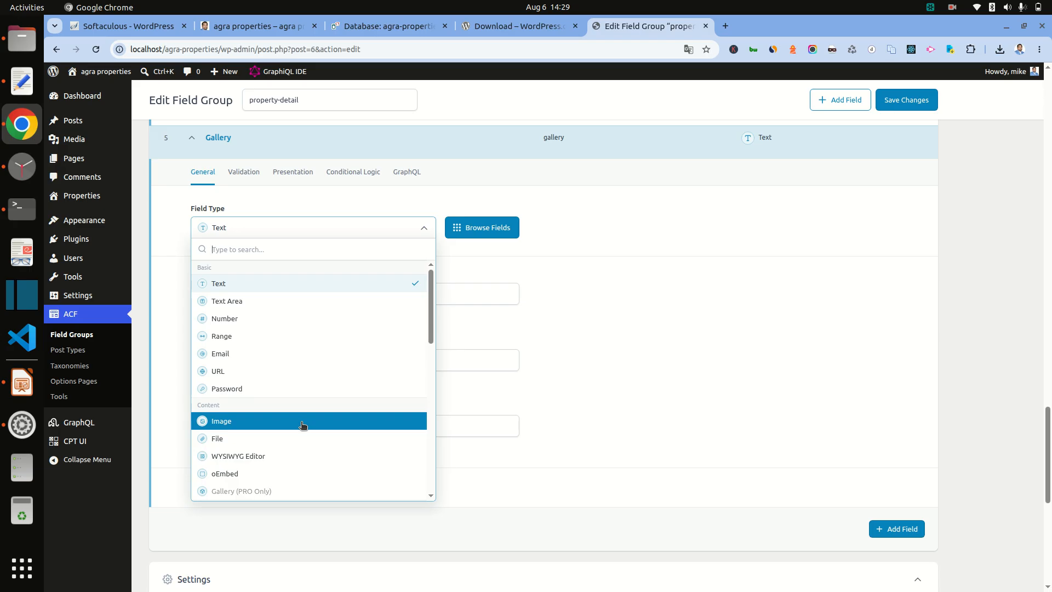
click(302, 426)
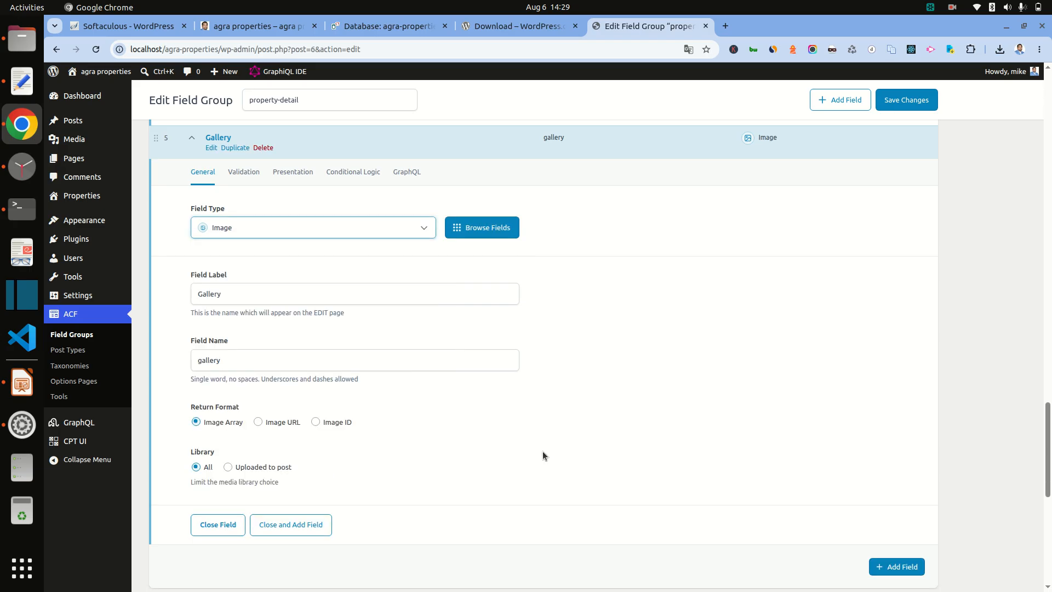
scroll(544, 452, down, 3)
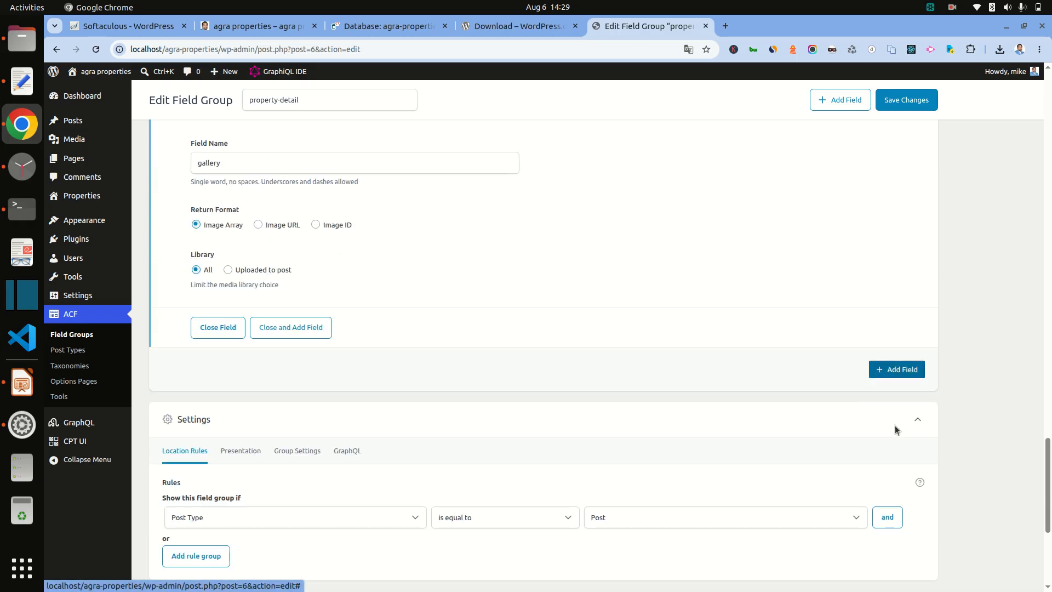
click(895, 369)
Step: Label the sixth field Map and set its type to Text Area
click(30, 390)
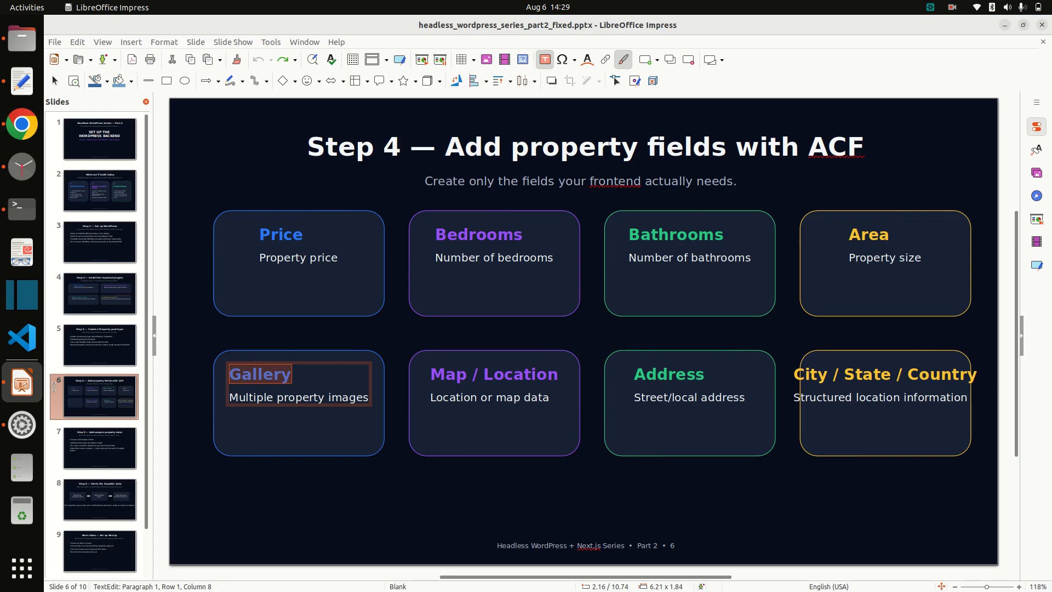
double_click(459, 376)
key(ctrl+c)
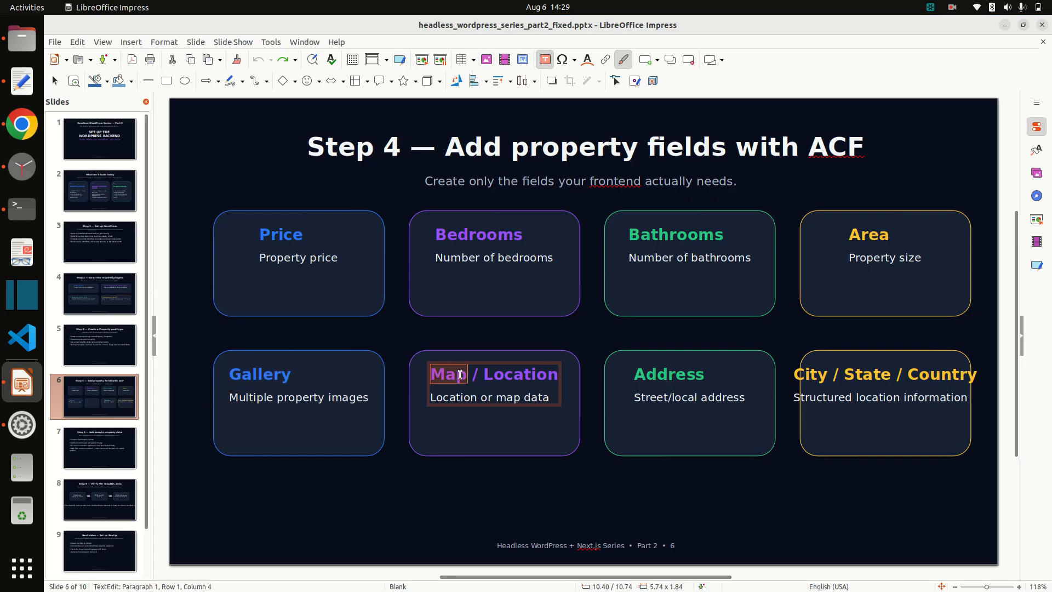
key(alt+Tab)
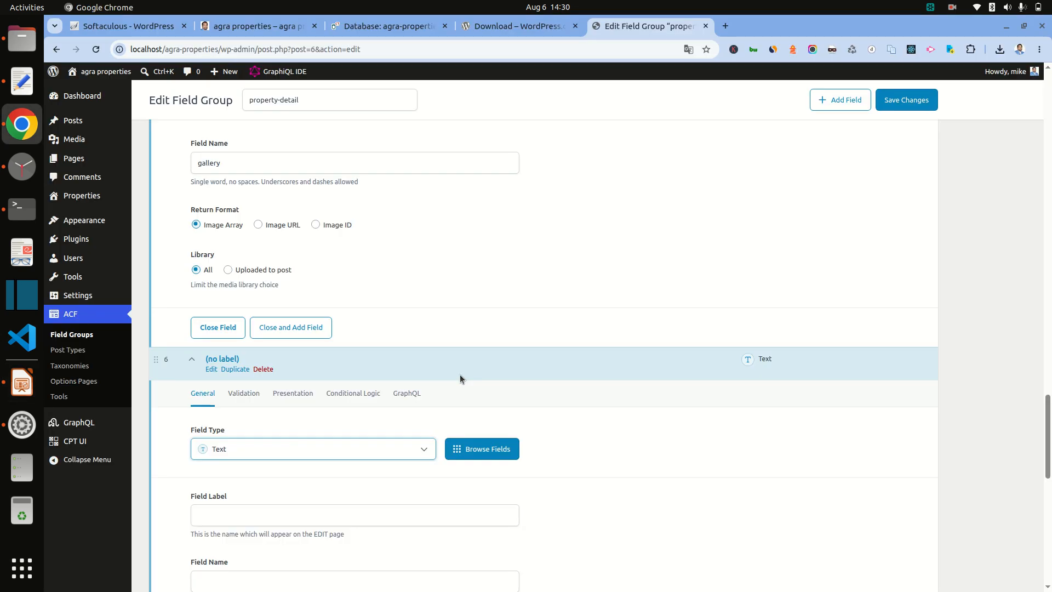
scroll(361, 449, down, 3)
click(249, 323)
key(ctrl+v)
click(283, 251)
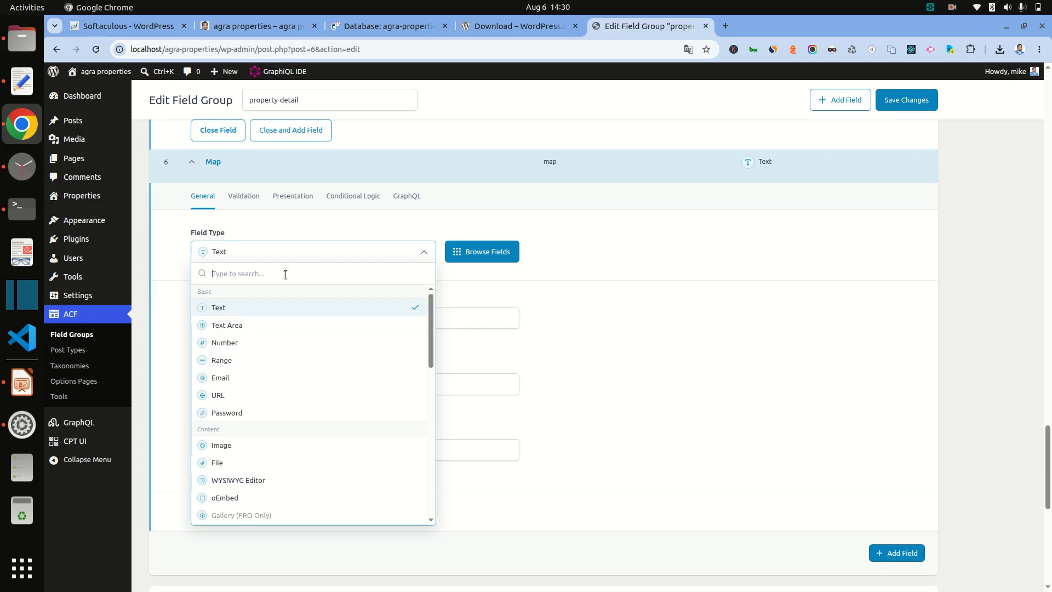
click(267, 498)
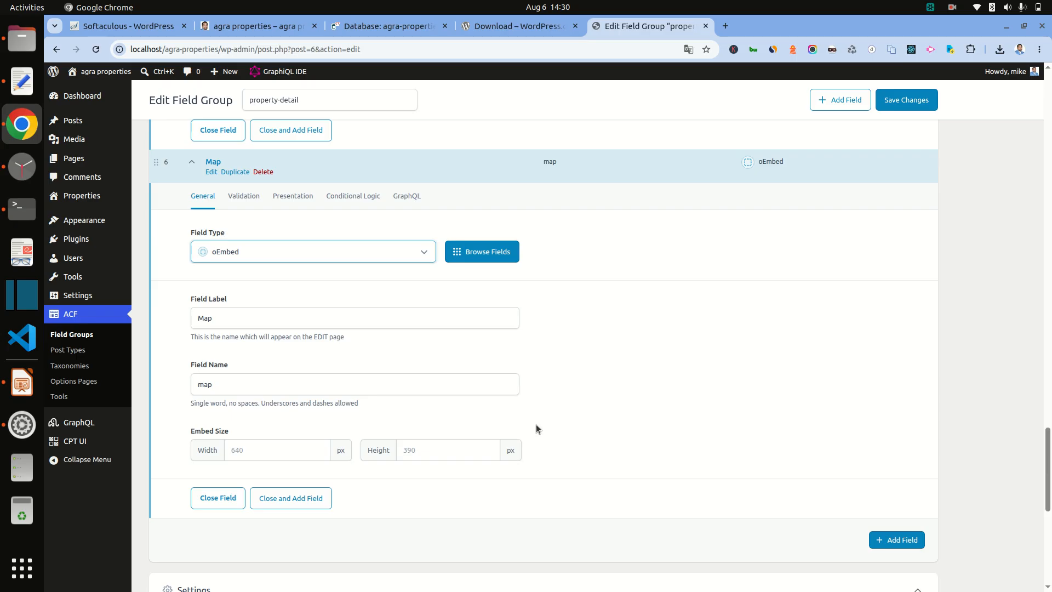
click(279, 251)
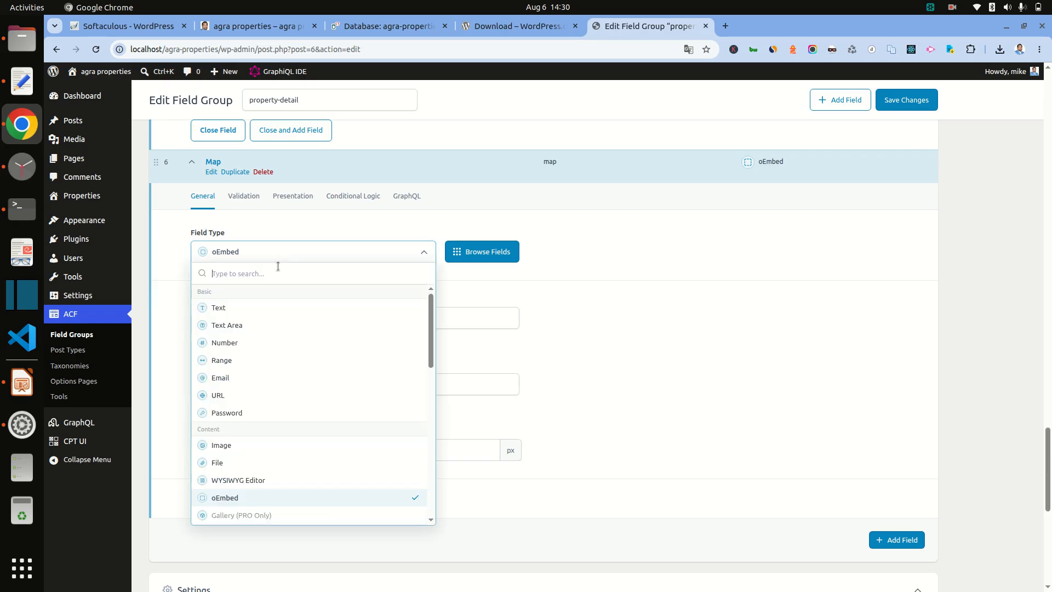
click(281, 327)
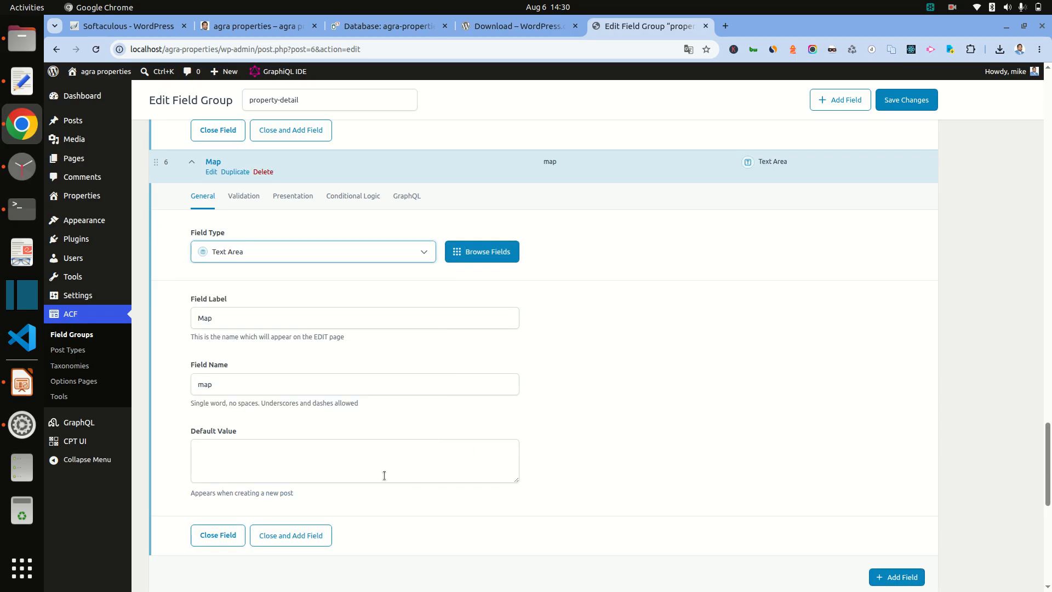
click(313, 461)
scroll(783, 508, down, 5)
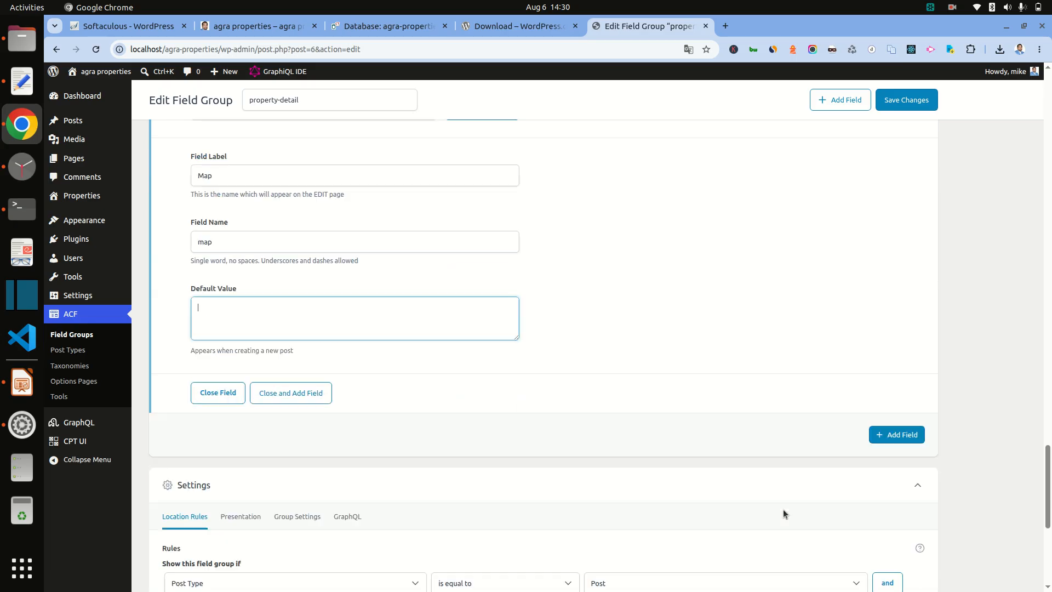
Step: Add a seventh field and select the Address name on the slide
click(895, 314)
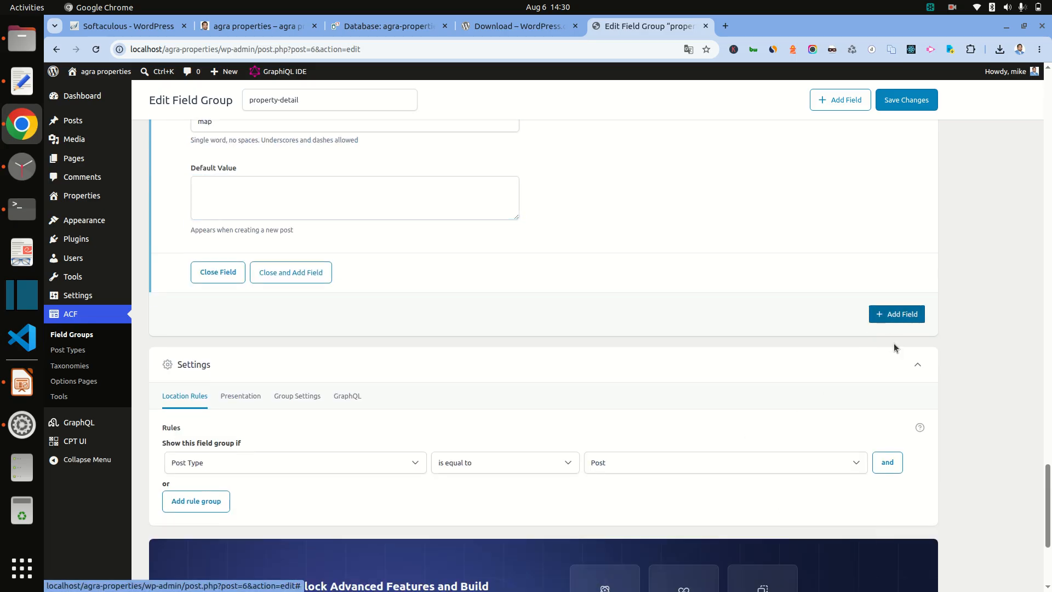
click(242, 395)
click(242, 395)
click(20, 392)
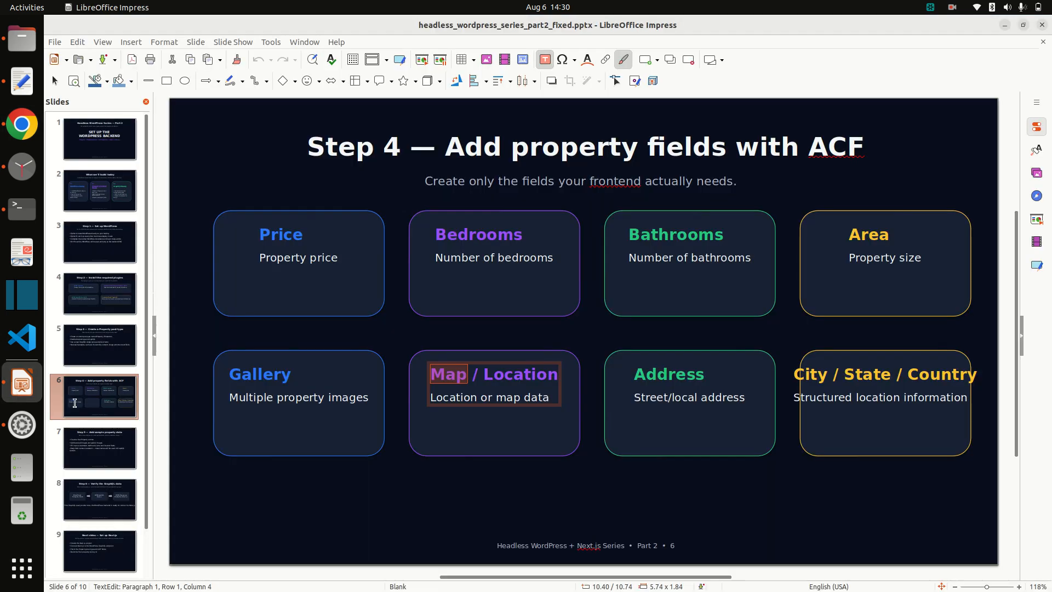
double_click(669, 372)
key(ctrl+c)
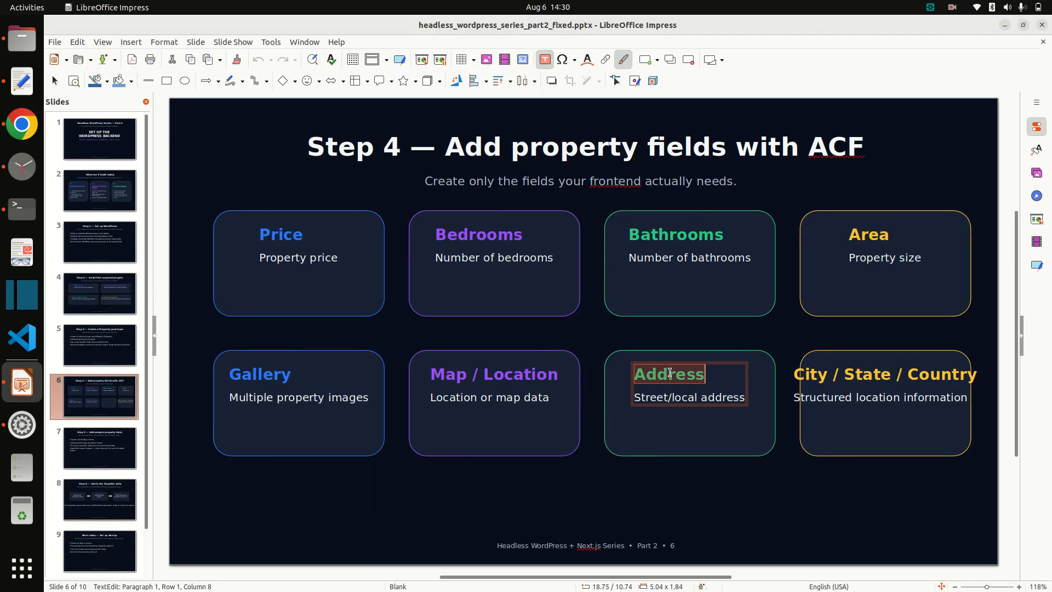
key(alt+Tab)
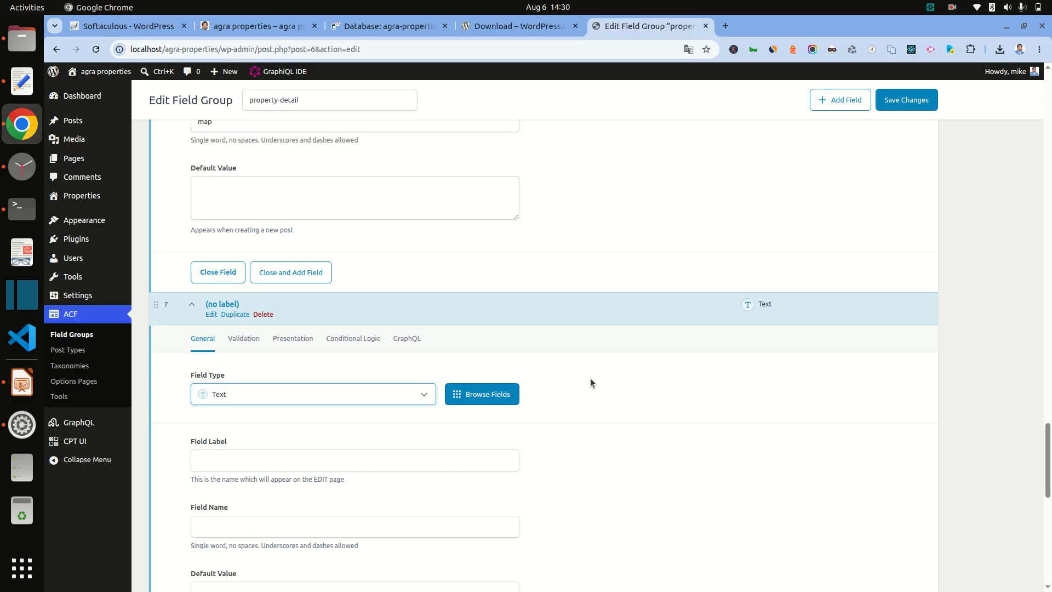
Step: Label the seventh field Address as a Text Area and add another blank field
click(226, 462)
key(ctrl+v)
click(265, 399)
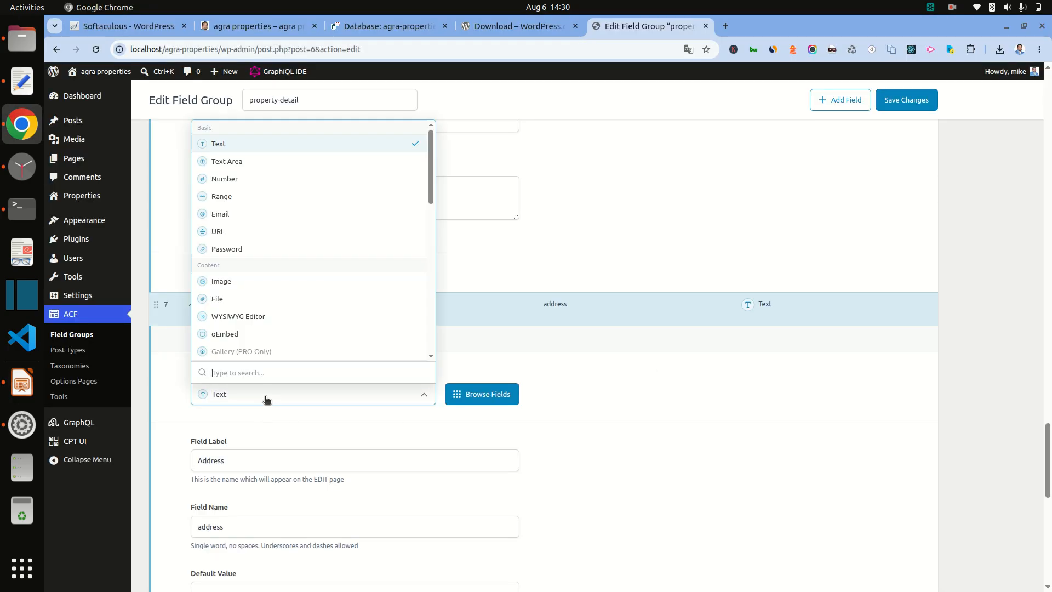
click(240, 162)
scroll(458, 405, down, 4)
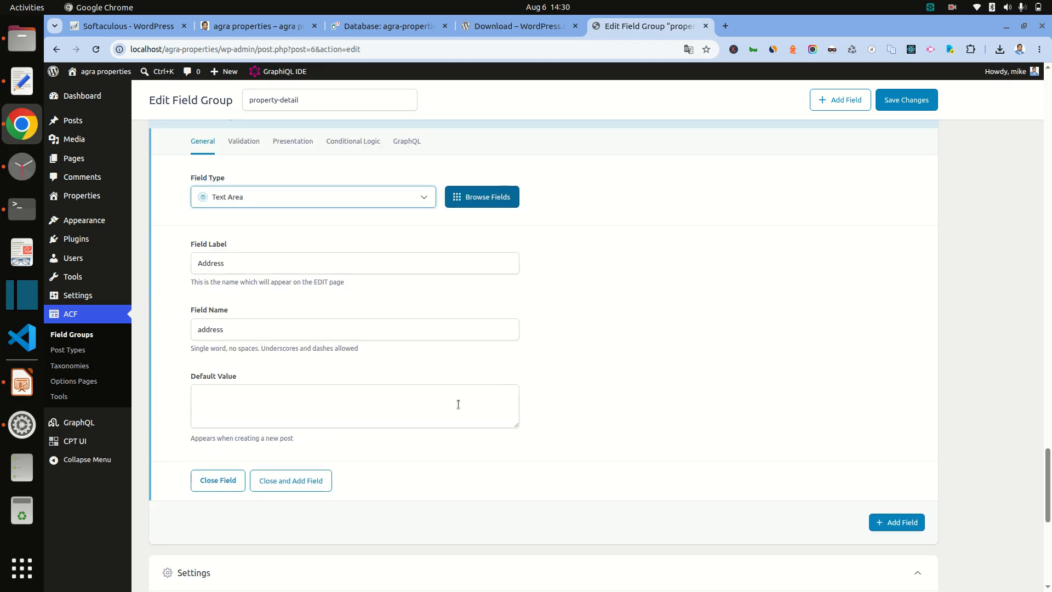
click(907, 525)
click(22, 382)
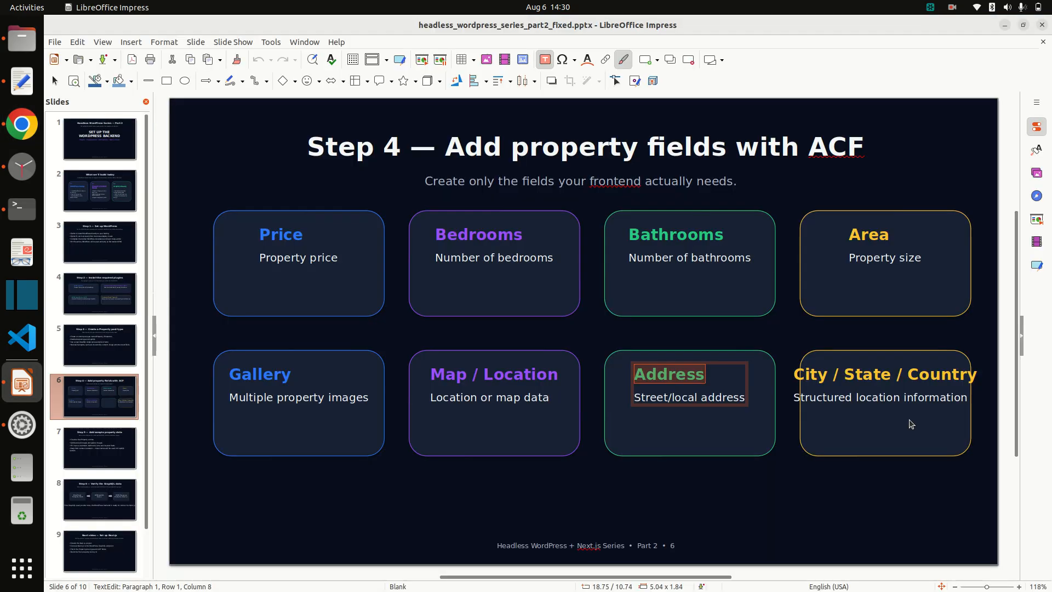
Step: Label the new field City, letting its name fill in
double_click(814, 376)
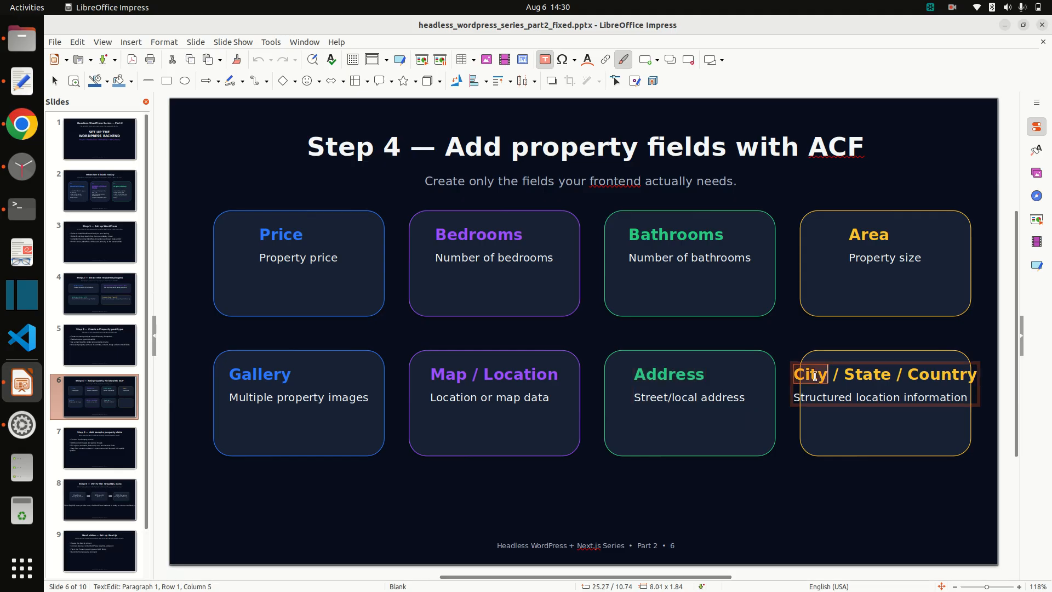
key(alt+Tab)
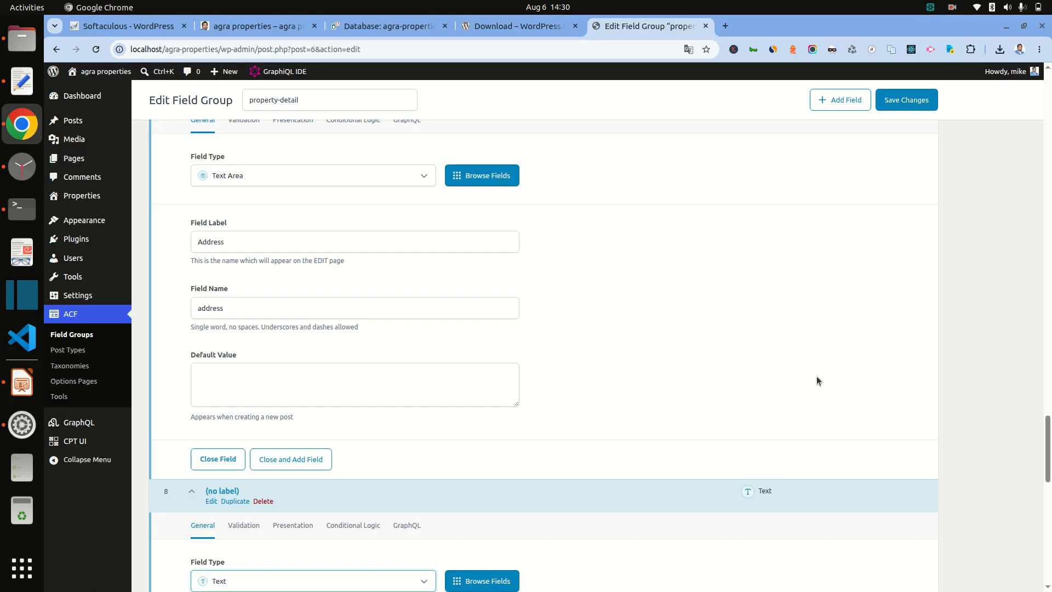
scroll(622, 473, down, 6)
click(318, 318)
text(City)
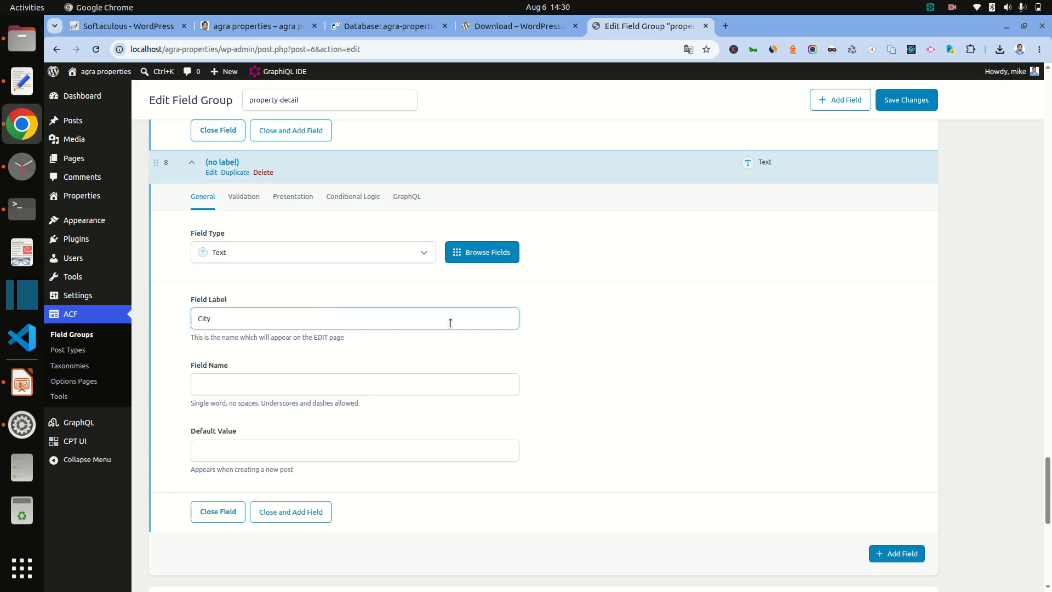
click(650, 341)
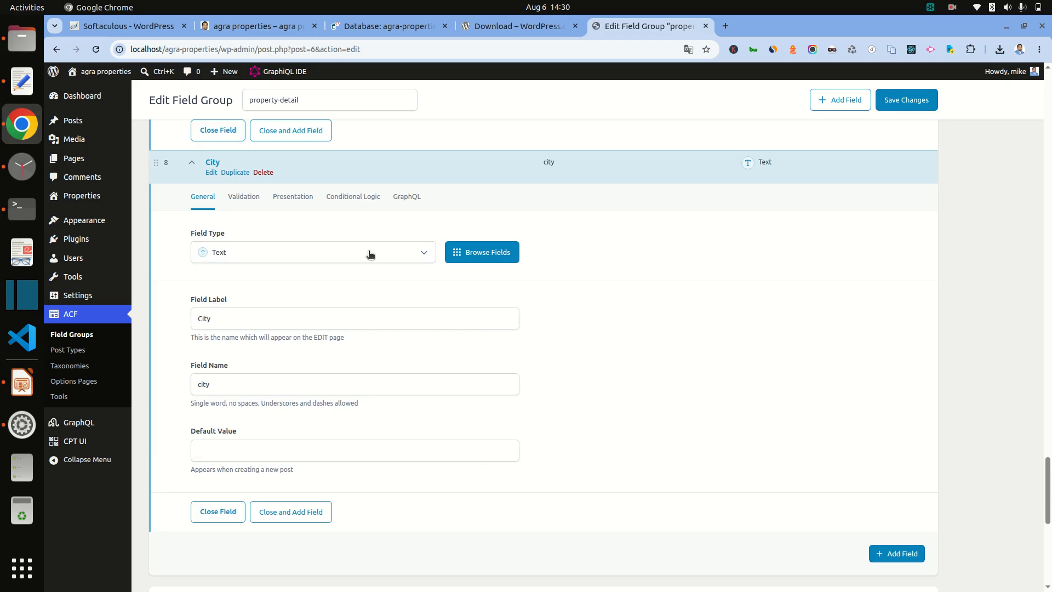
Step: Add a State text field, copying the name from the slide
click(897, 553)
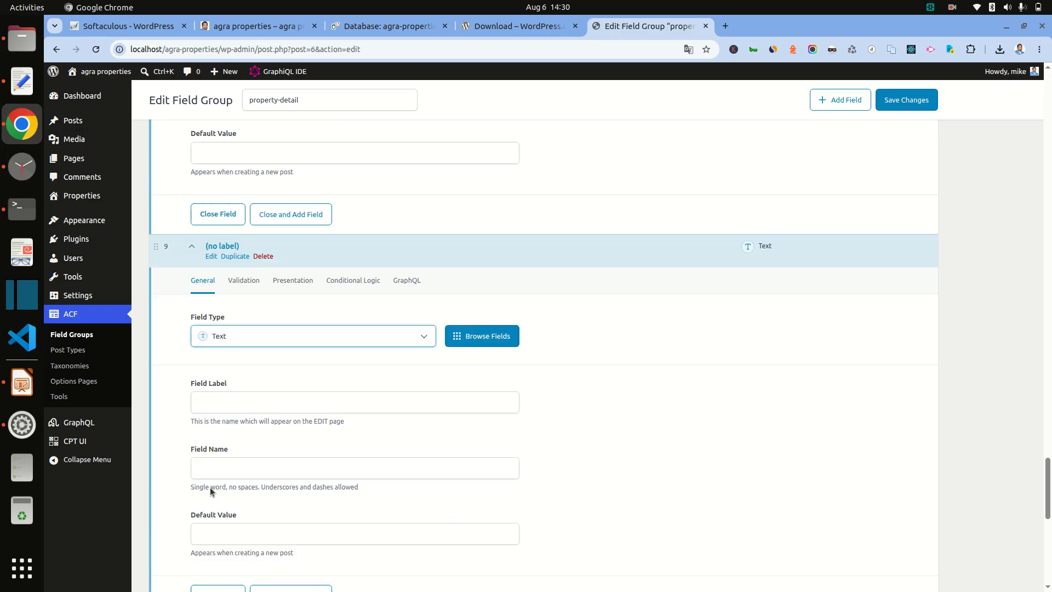
click(33, 393)
double_click(860, 382)
key(ctrl+c)
key(alt+Tab)
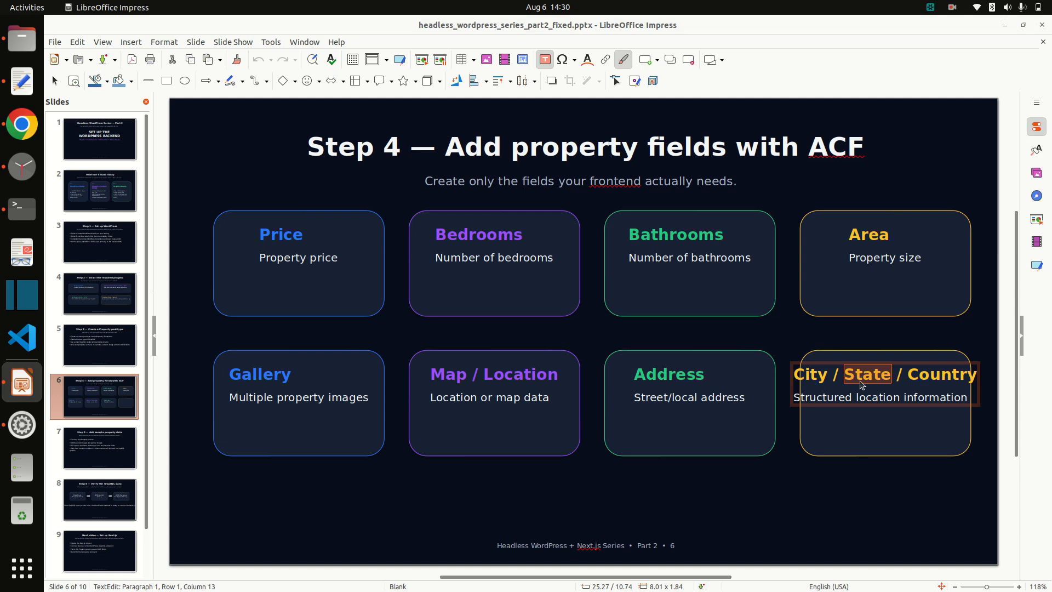
click(249, 402)
key(ctrl+v)
scroll(548, 471, down, 4)
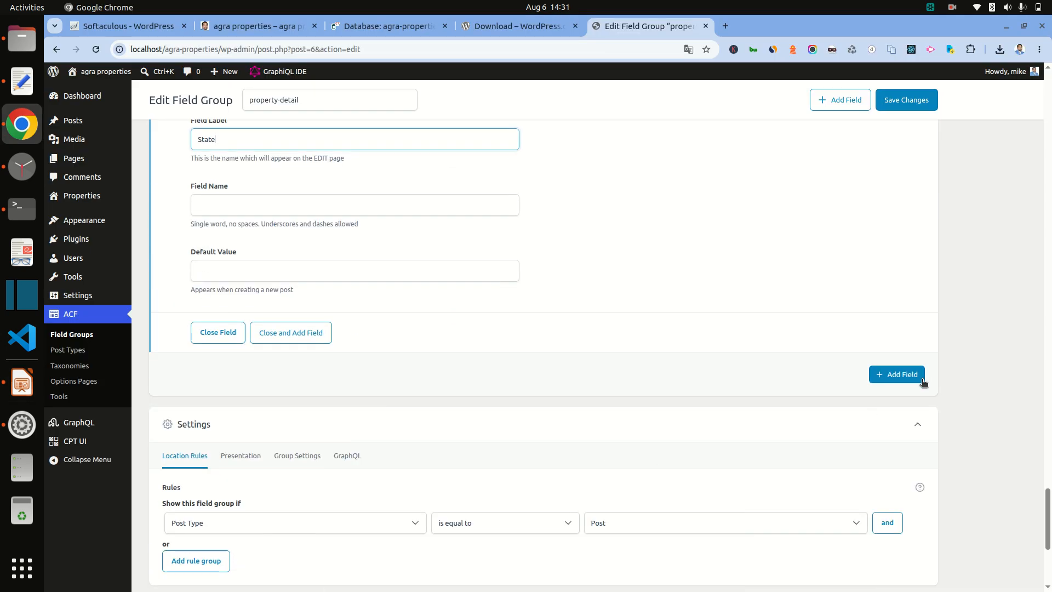
Step: Add a Country text field, named 'country', copied from the slide
click(913, 373)
key(alt+Tab)
double_click(933, 374)
key(ctrl+c)
key(alt+Tab)
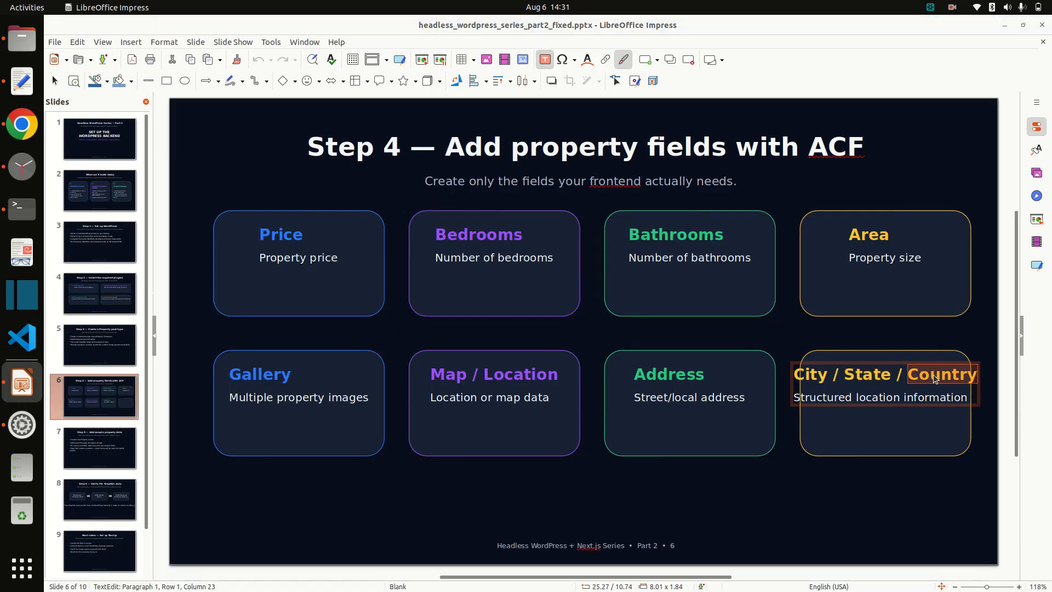
scroll(246, 482, down, 3)
click(229, 398)
key(ctrl+v)
click(723, 380)
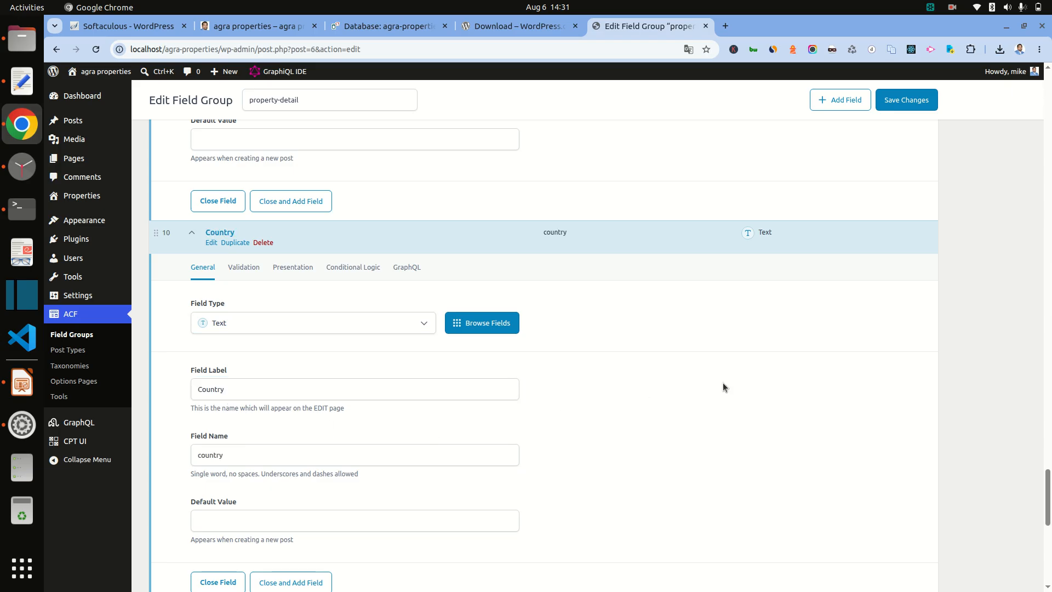
scroll(723, 383, down, 5)
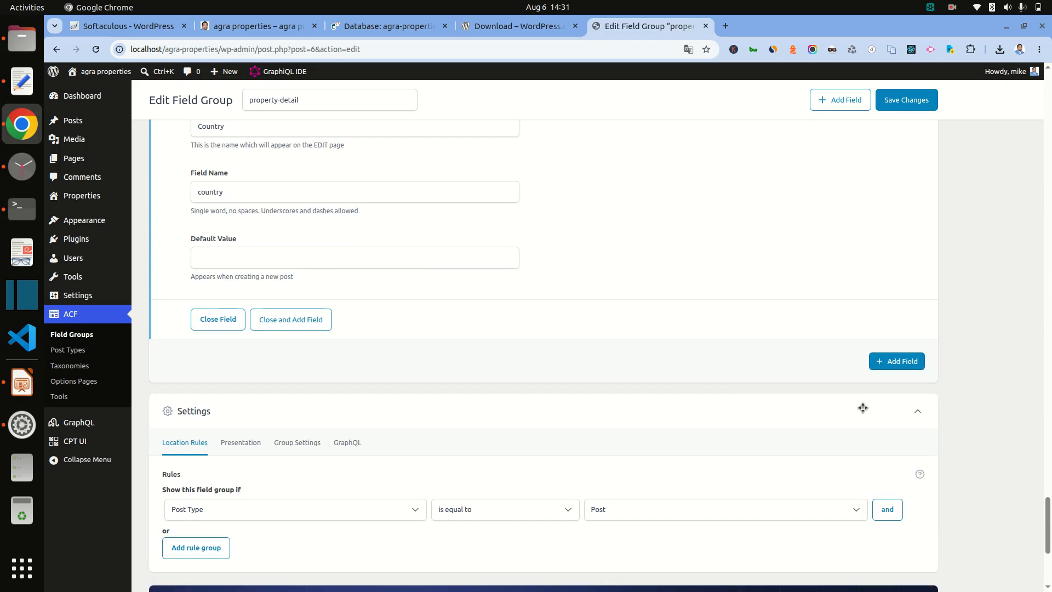
scroll(863, 408, down, 3)
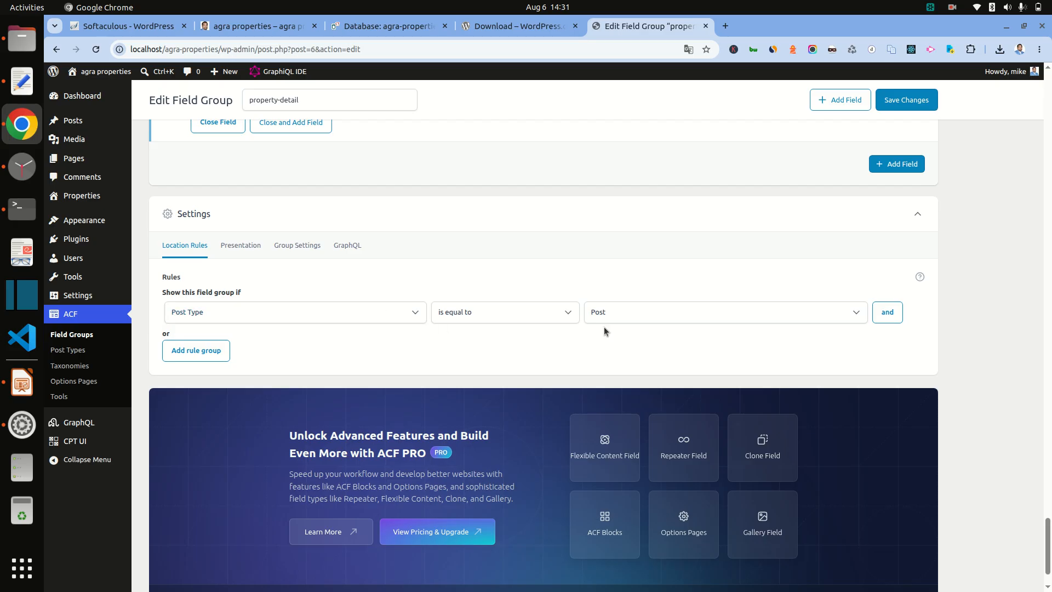
Step: Show the group on Post Type Property, enable its GraphQL settings, and save it
click(684, 312)
click(664, 356)
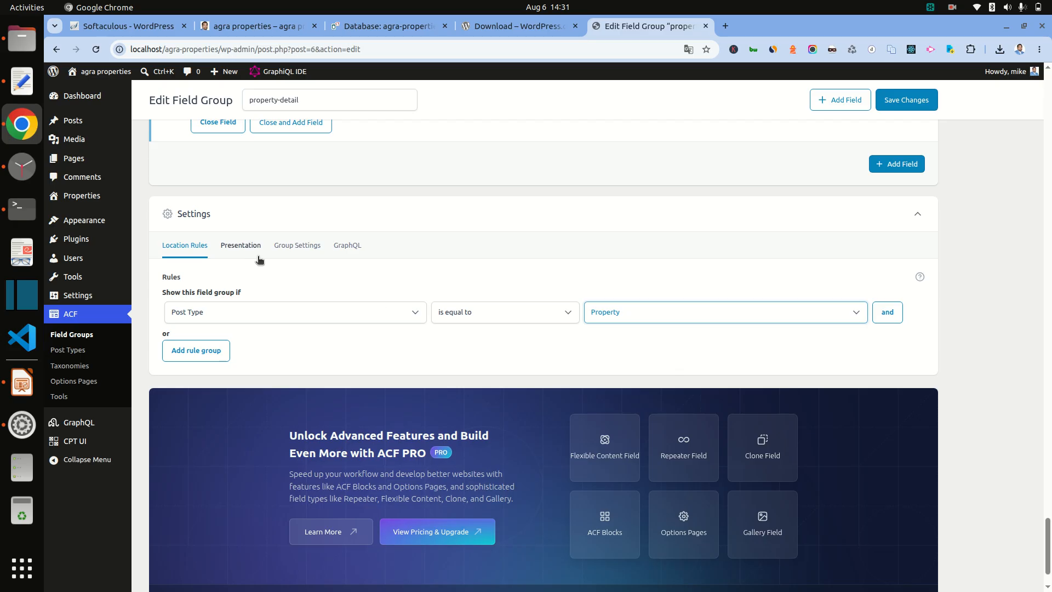
click(357, 249)
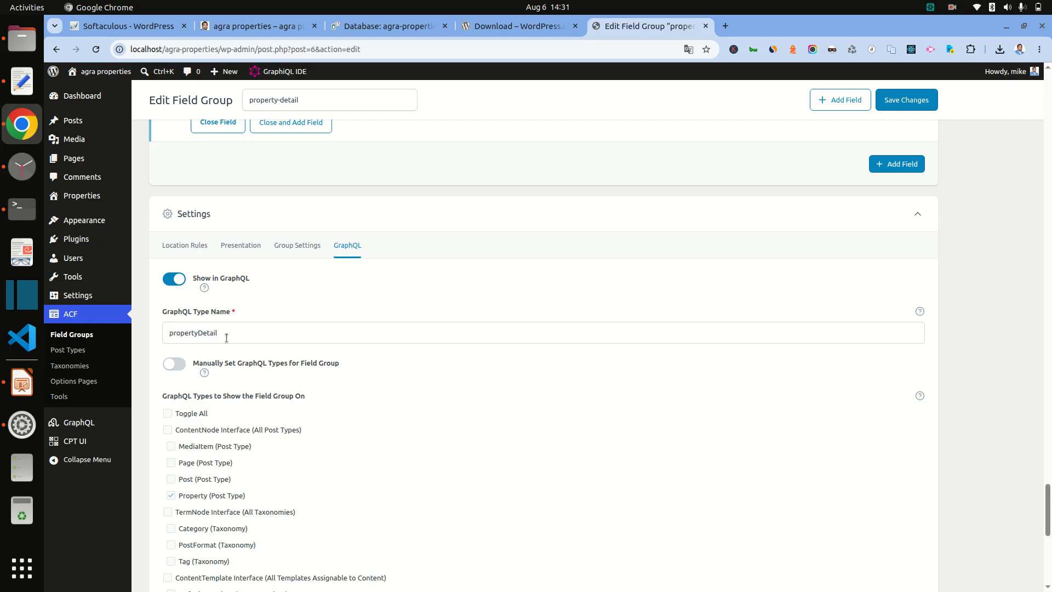
scroll(671, 485, down, 5)
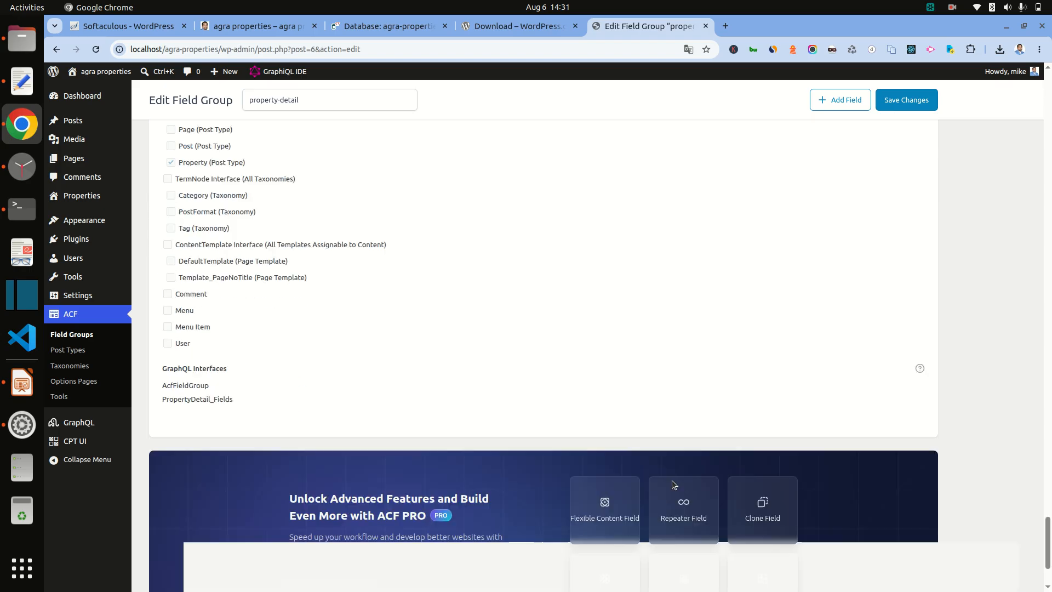
scroll(674, 478, down, 2)
scroll(679, 470, up, 7)
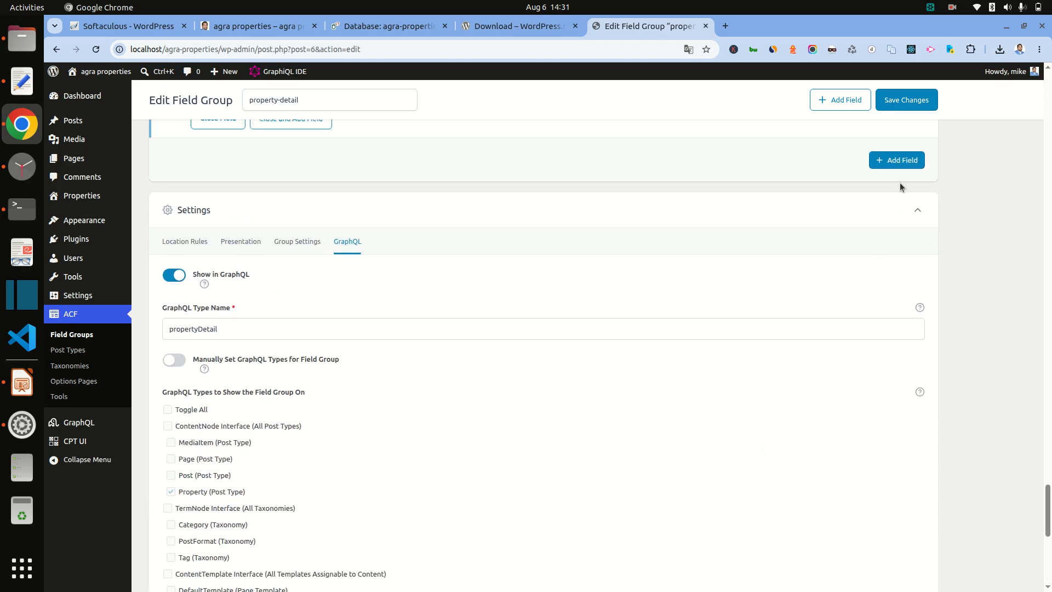
click(906, 99)
scroll(998, 245, down, 6)
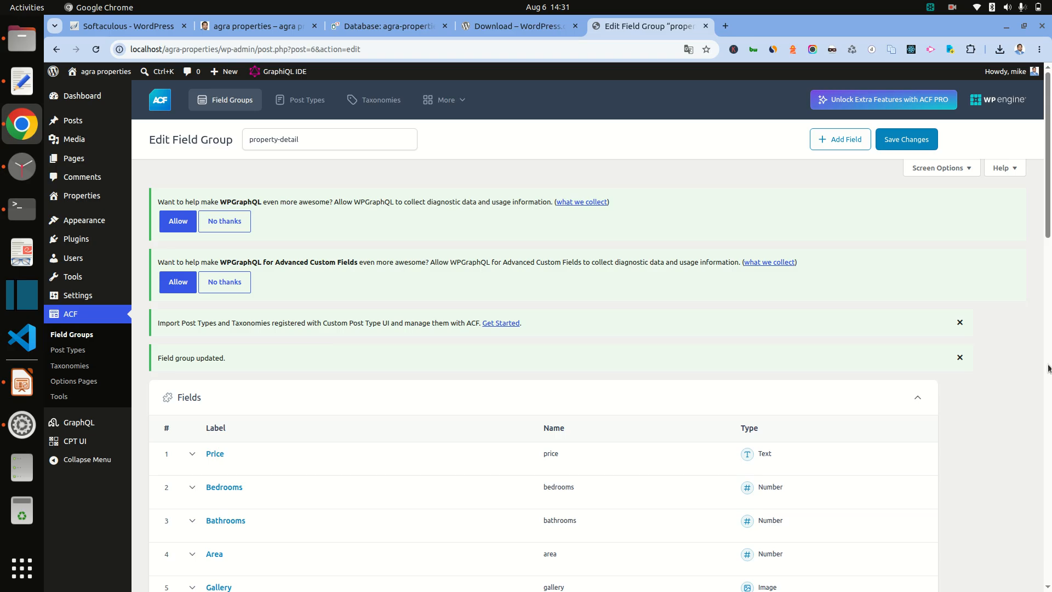
click(22, 382)
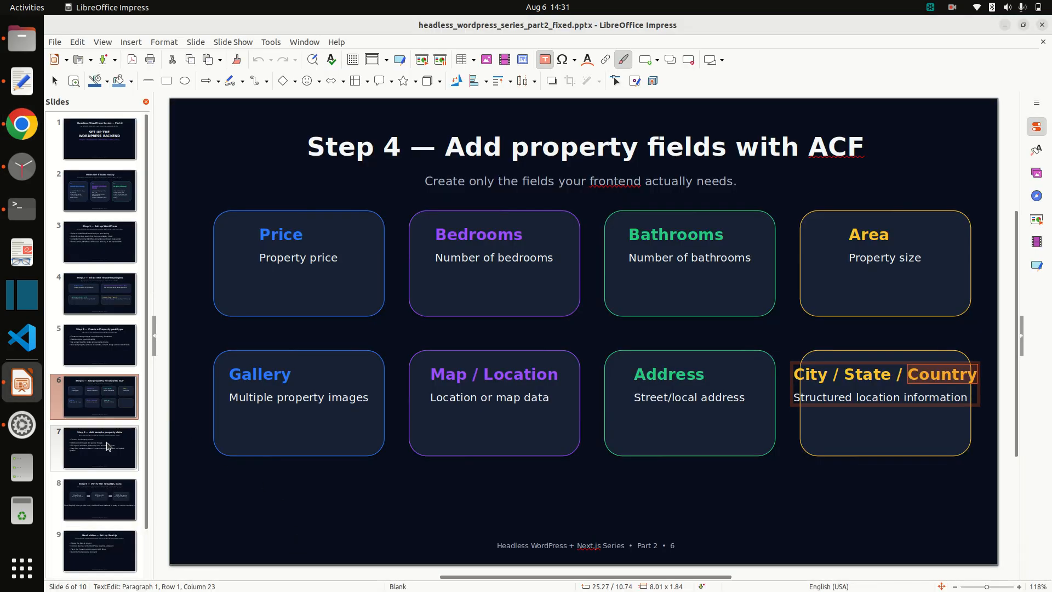
Step: Go to slide 7, 'Step 5 — Add sample property data', then return to the browser
click(134, 476)
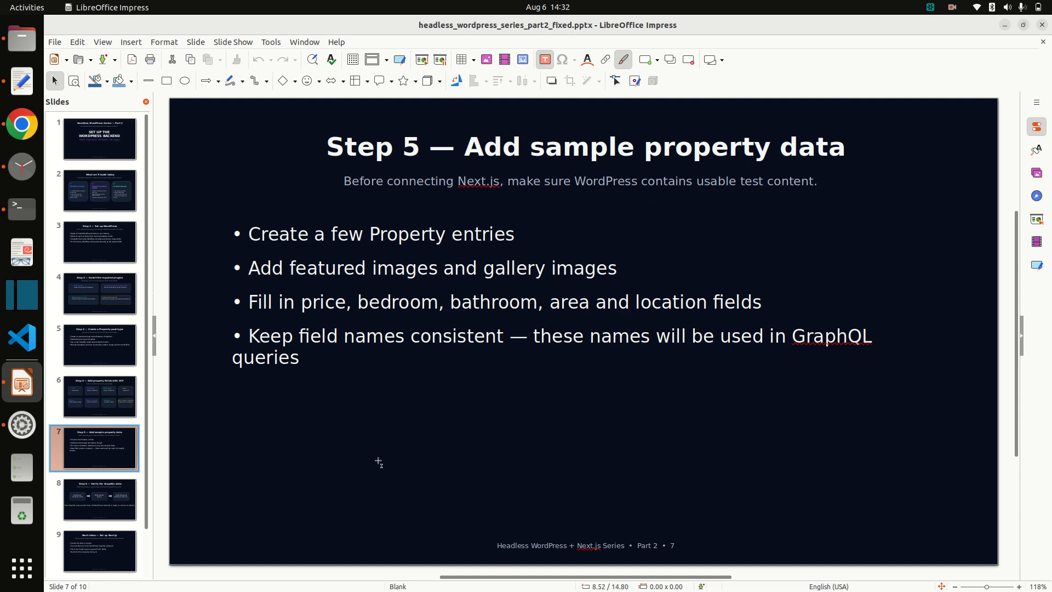
click(953, 12)
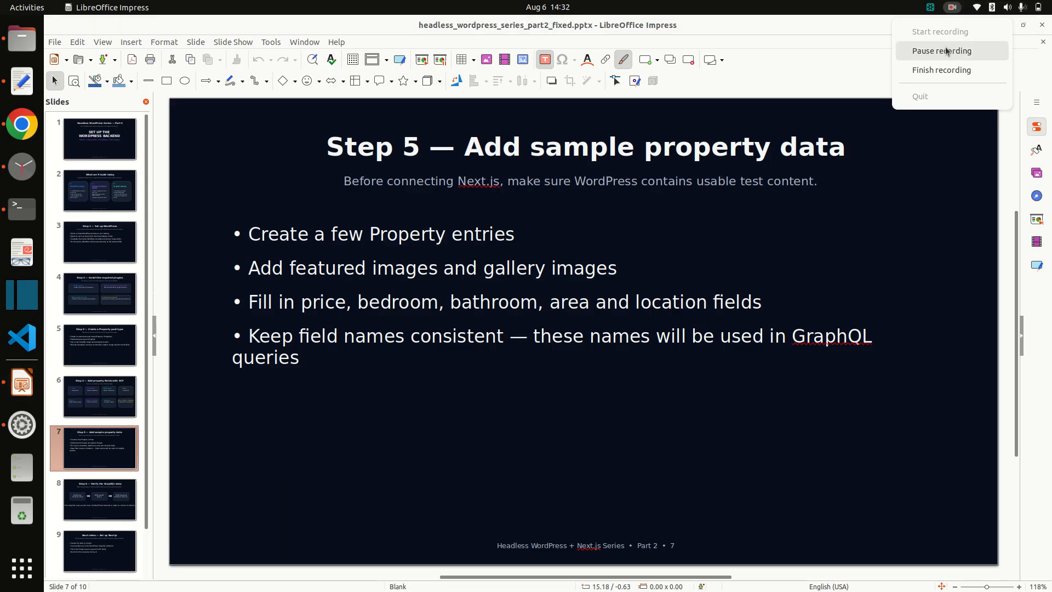
click(946, 51)
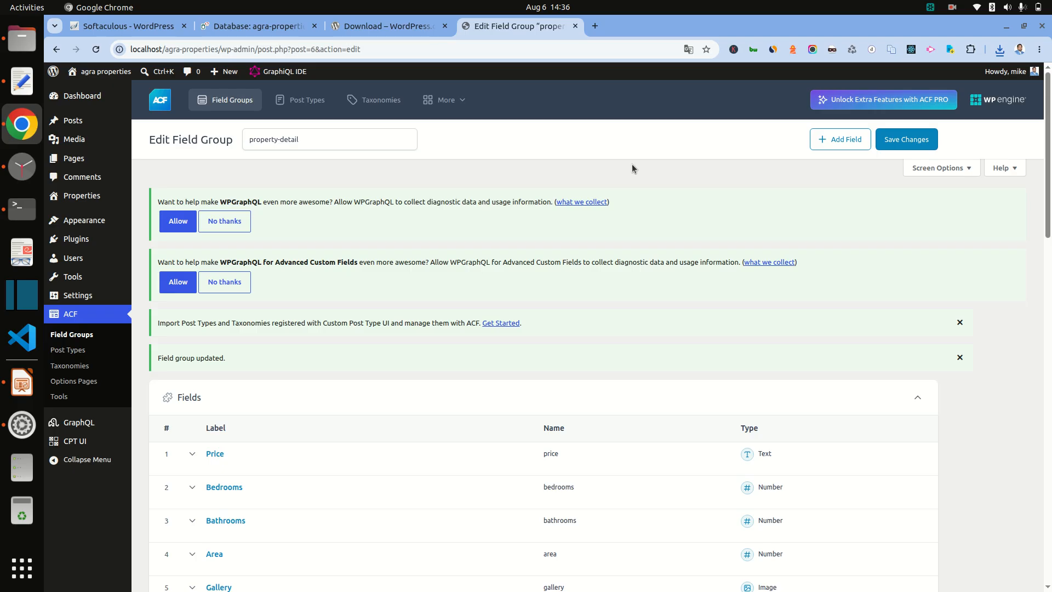
click(24, 390)
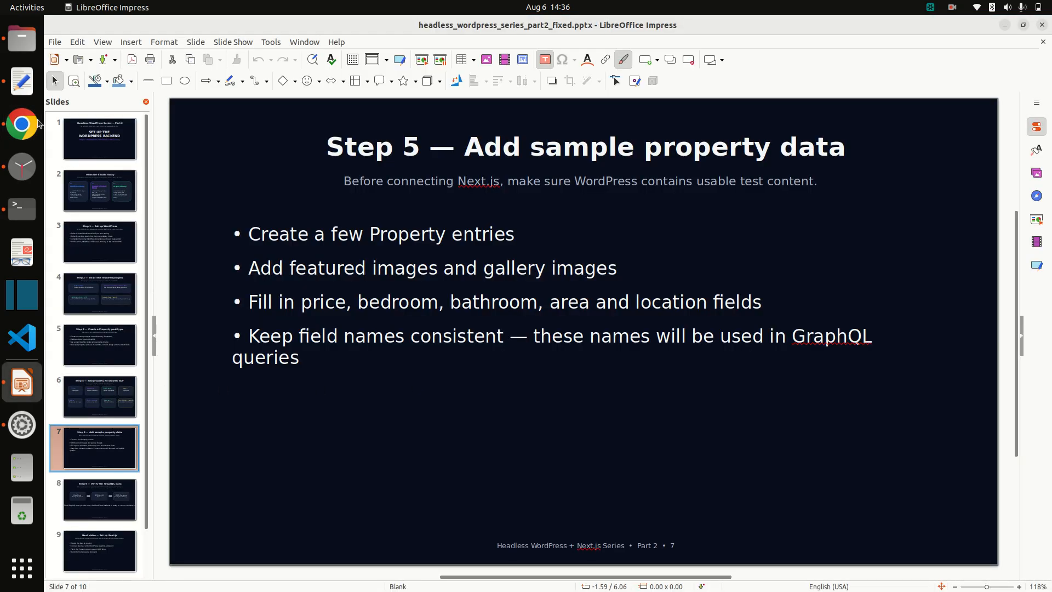
click(22, 125)
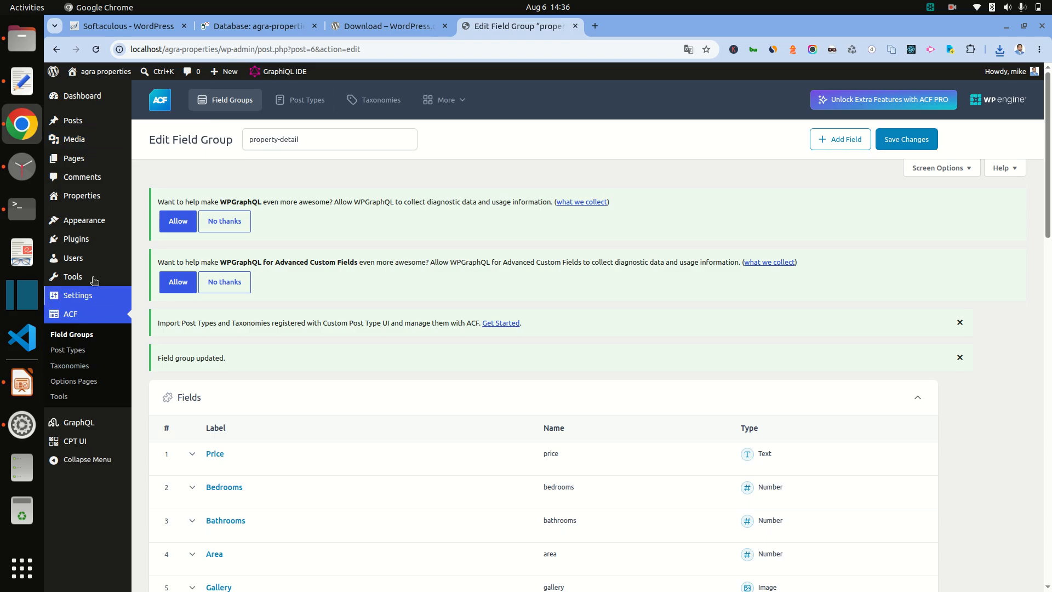
Step: Create a Property titled '1000 Sq.ft. Residential Plot for Sale in Bichpuri,Agra' and reveal its detail fields
mouse_move(83, 195)
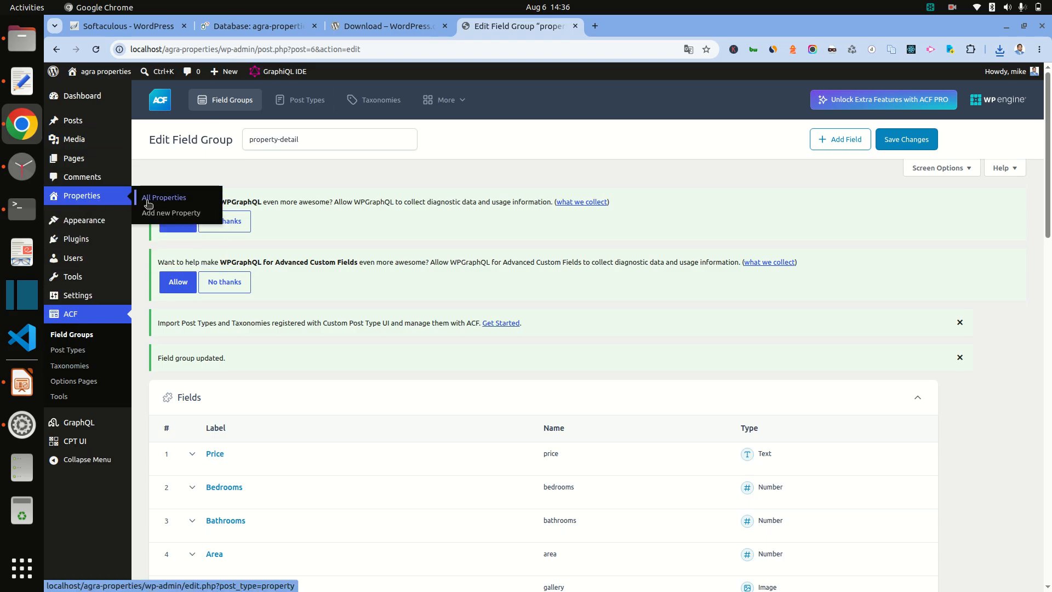
click(163, 213)
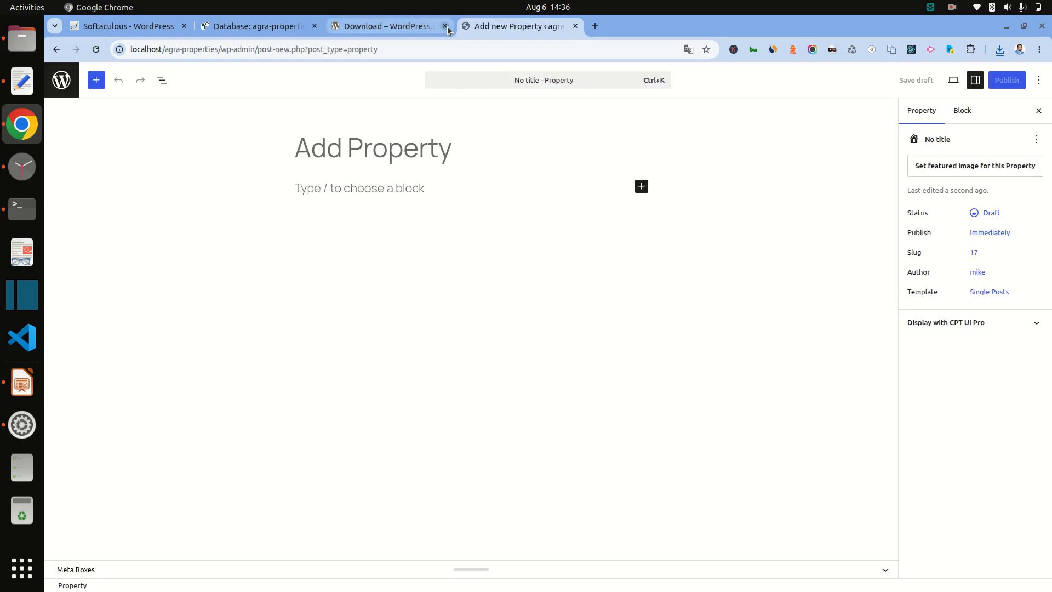
click(445, 26)
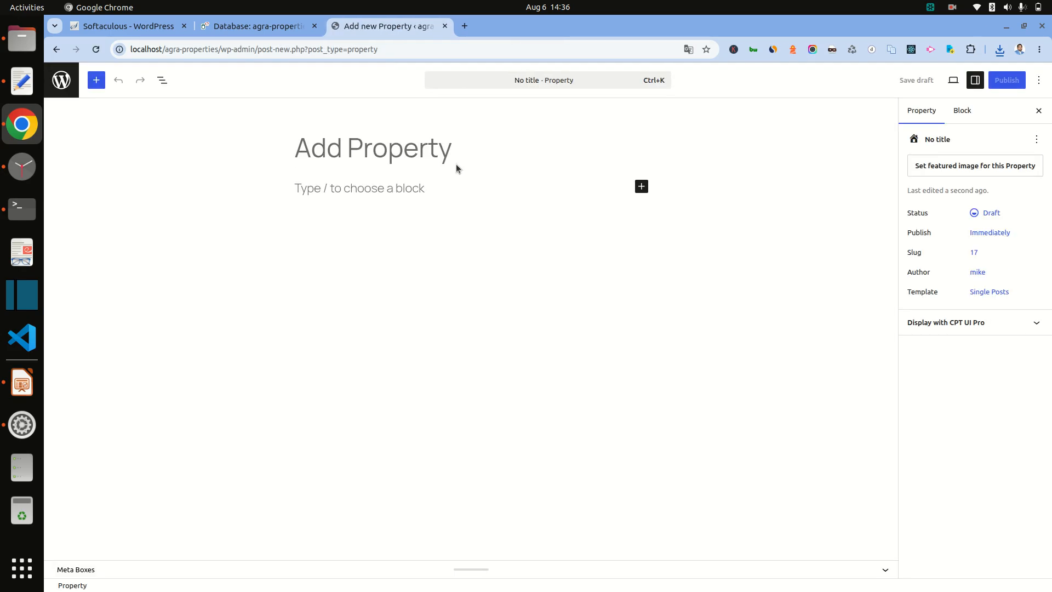
click(22, 81)
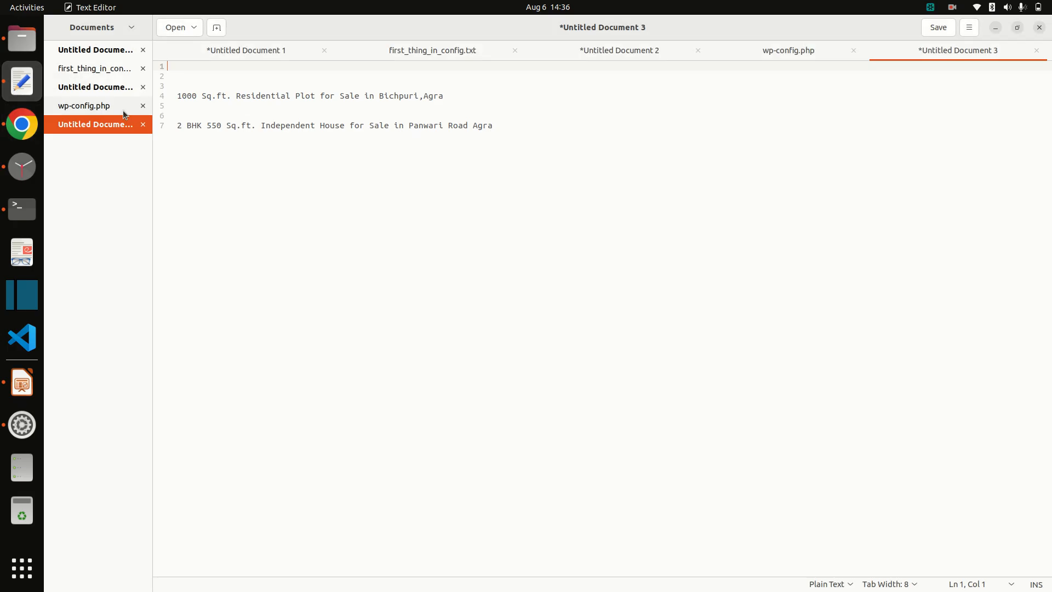
triple_click(203, 98)
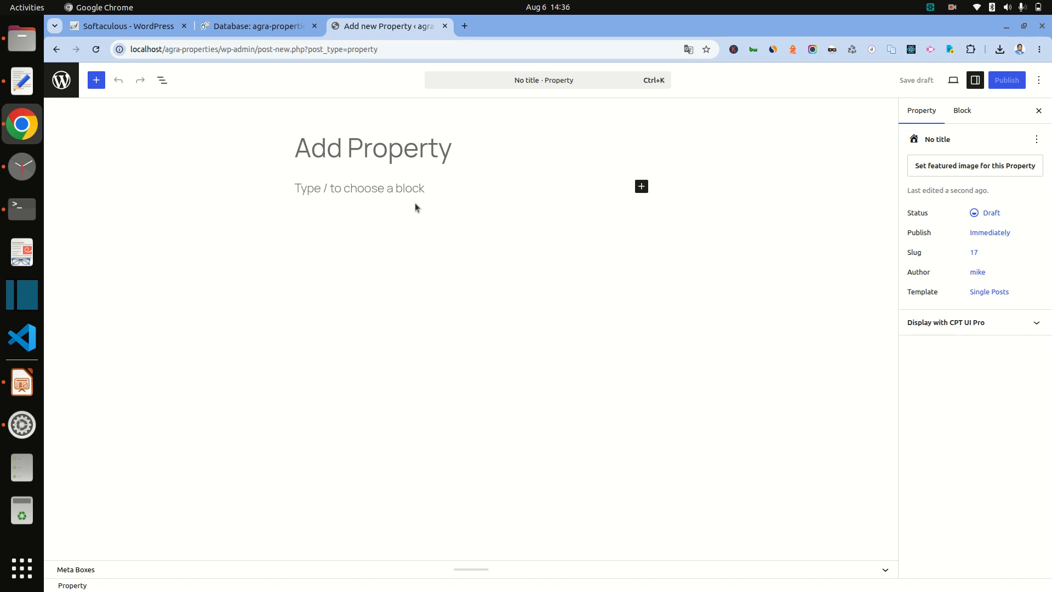
text(1000 Sq.ft. Residential Plot for Sale in Bichpuri,Agra)
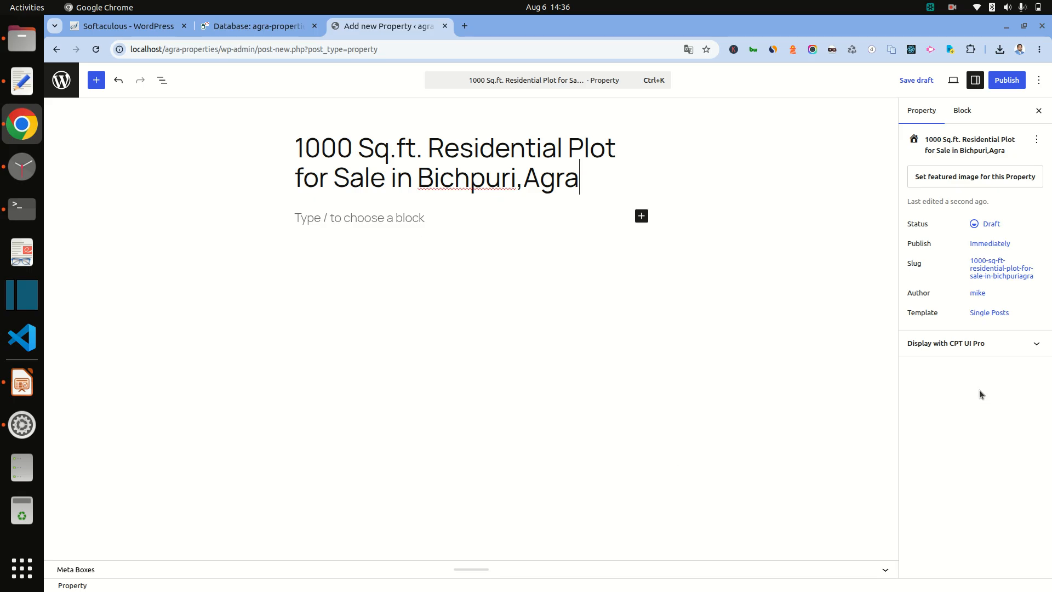
click(977, 346)
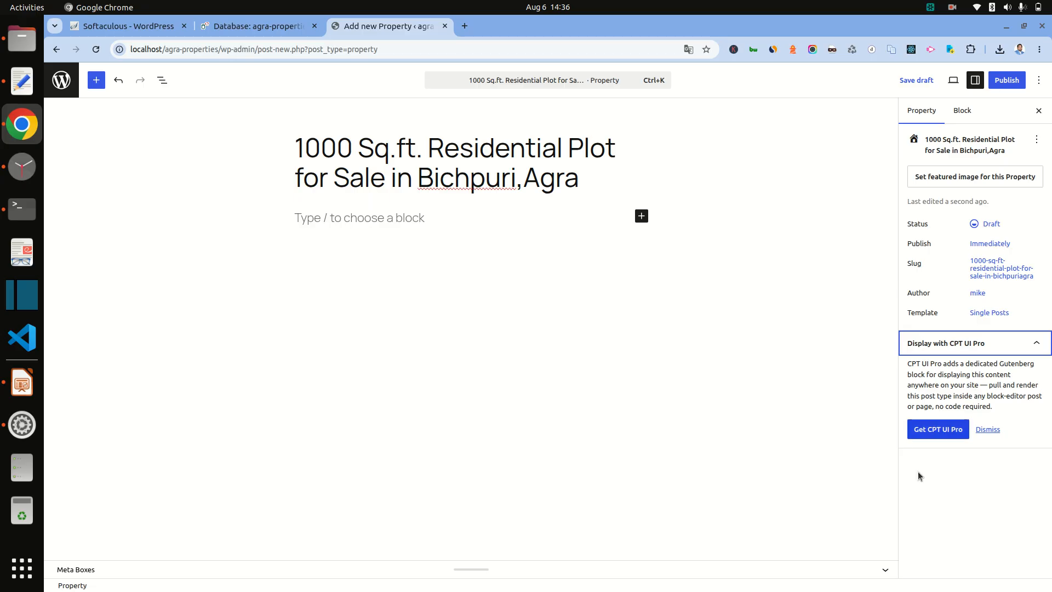
click(998, 485)
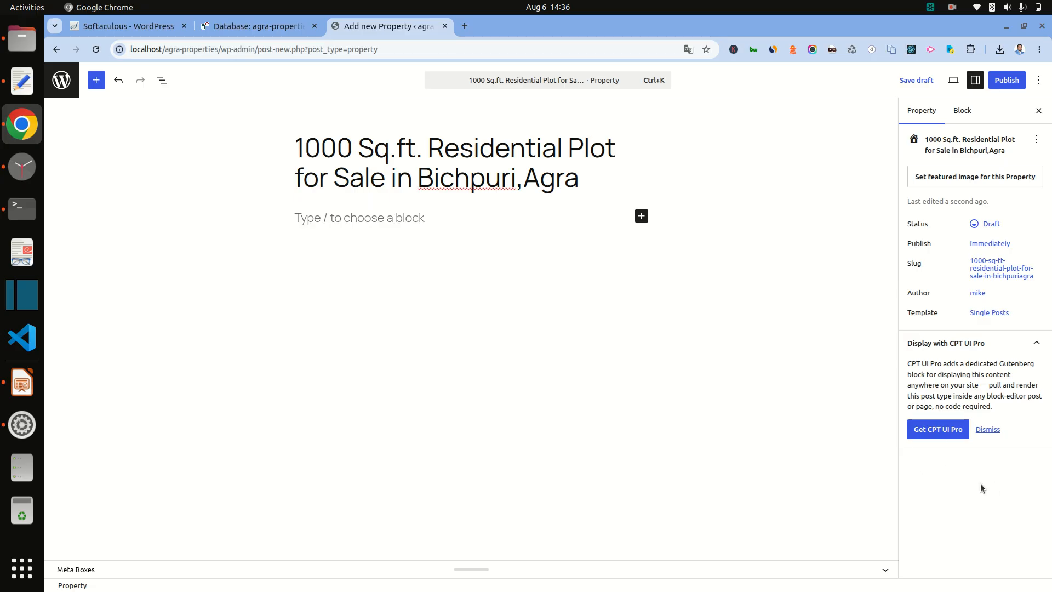
click(883, 570)
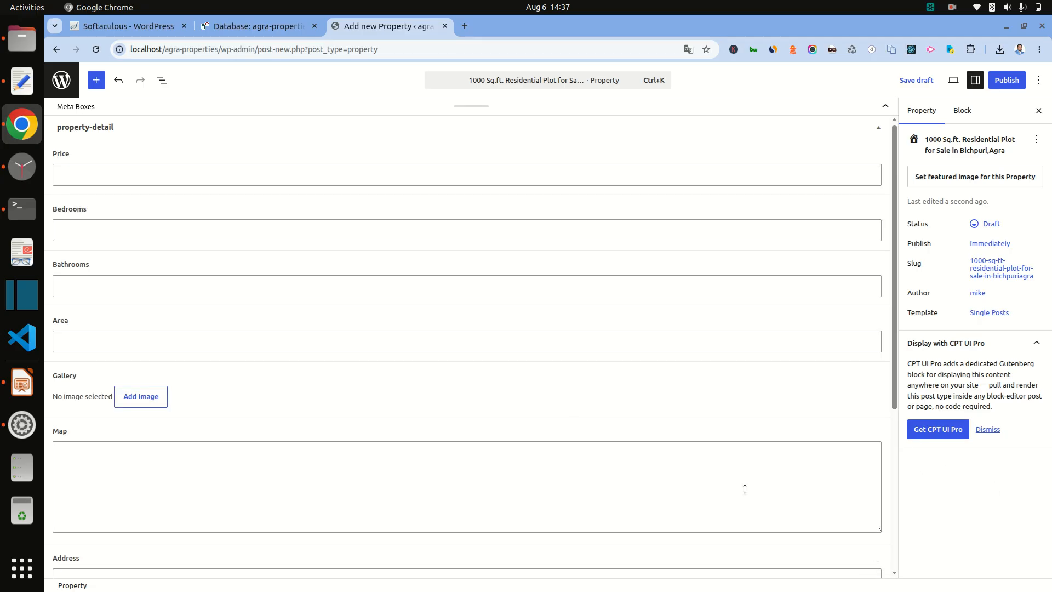
Step: Enter Price 10 lakh and Area 1000, copied from the listing notes
click(128, 169)
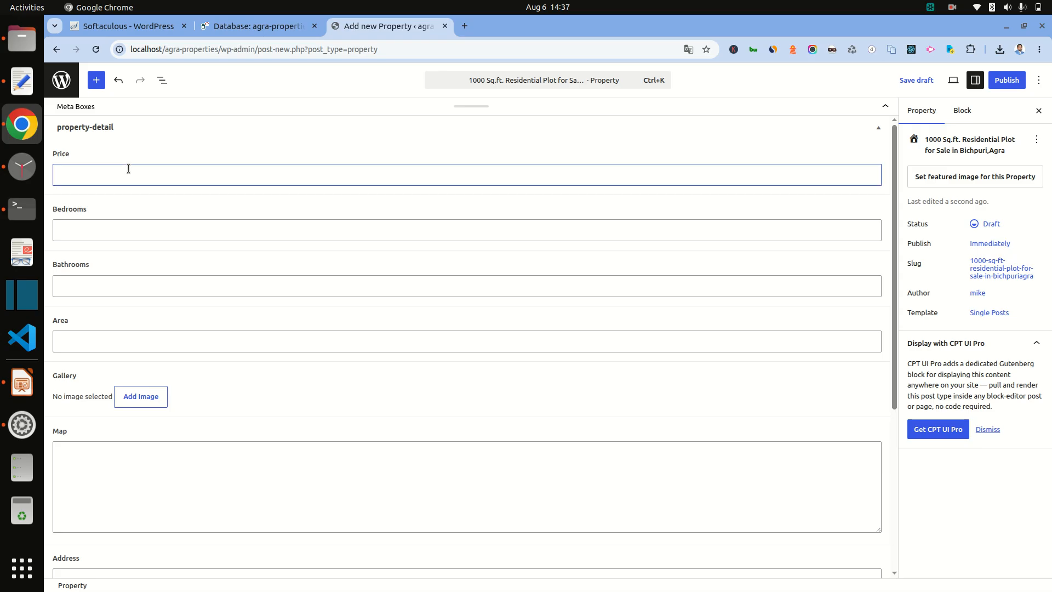
text(10 lakh)
click(158, 229)
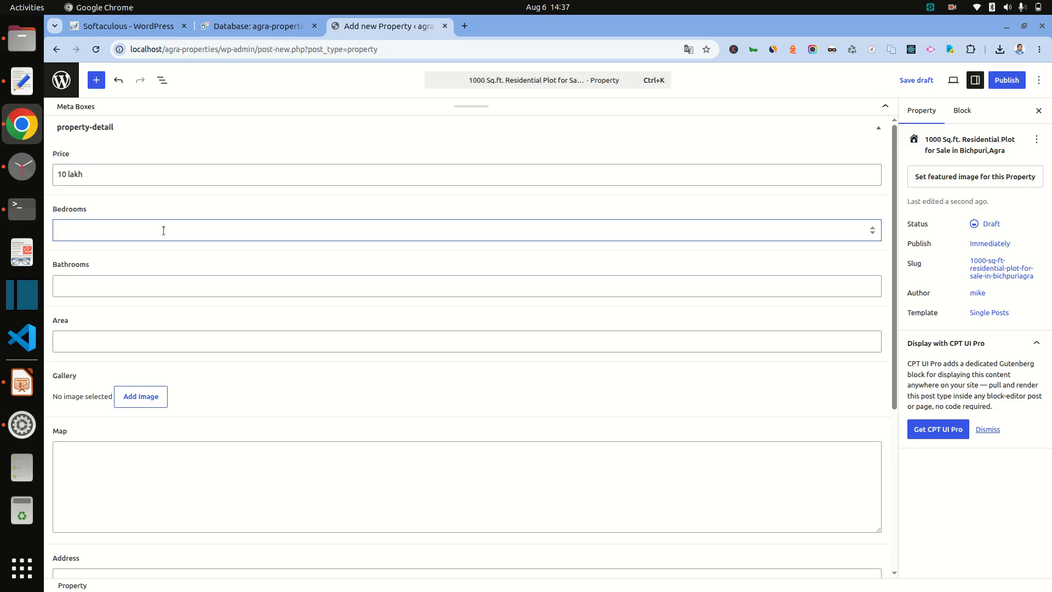
click(22, 81)
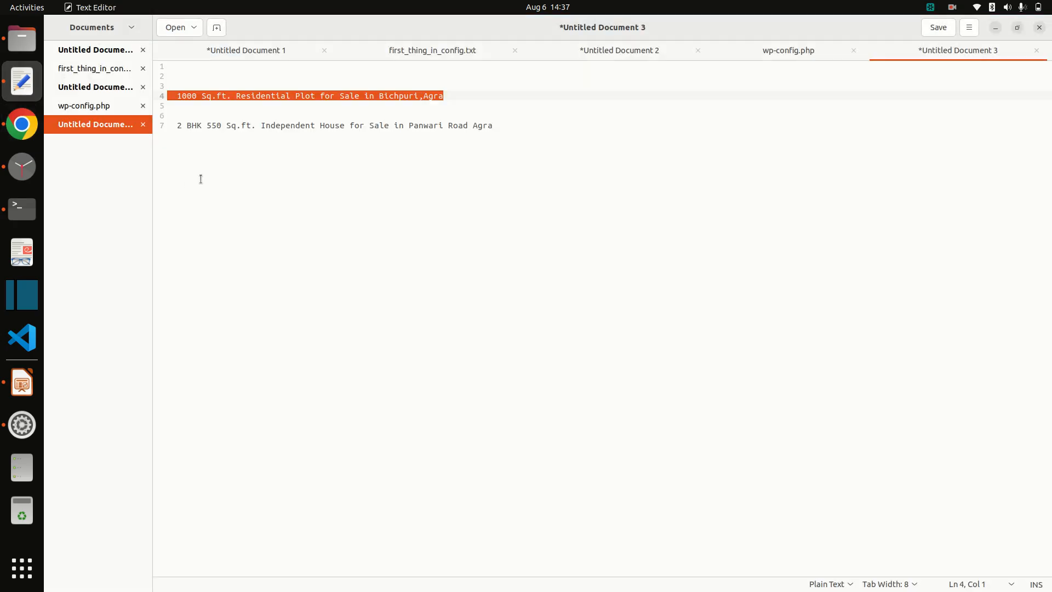
click(269, 142)
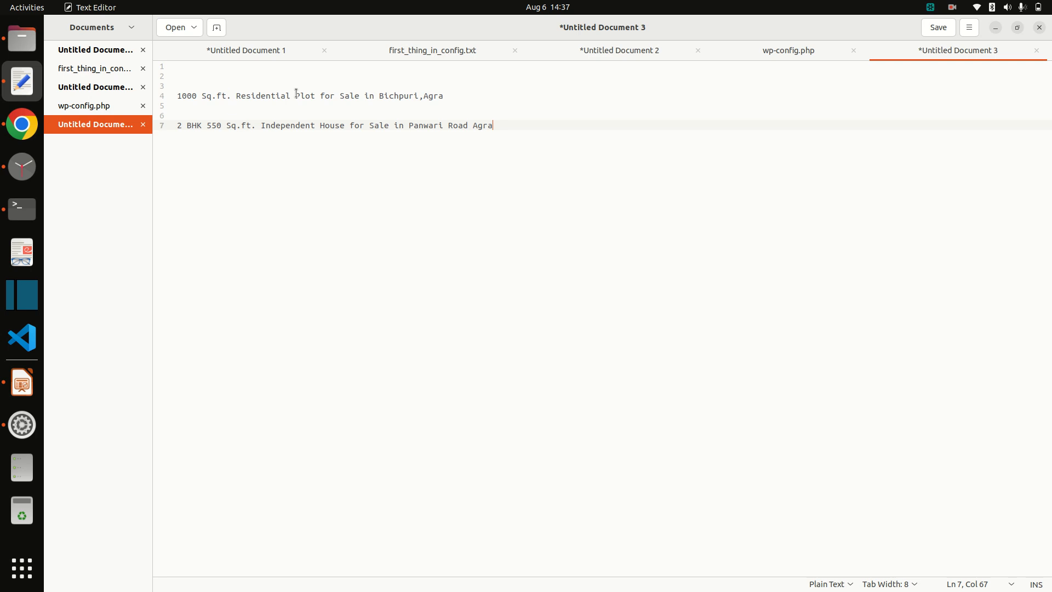
key(alt+Tab)
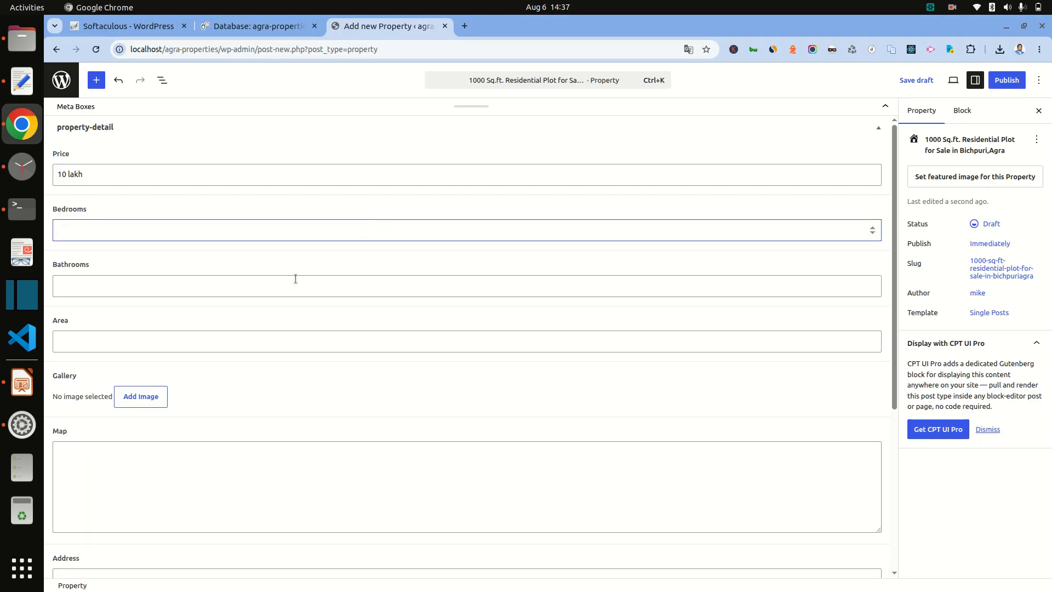
click(100, 334)
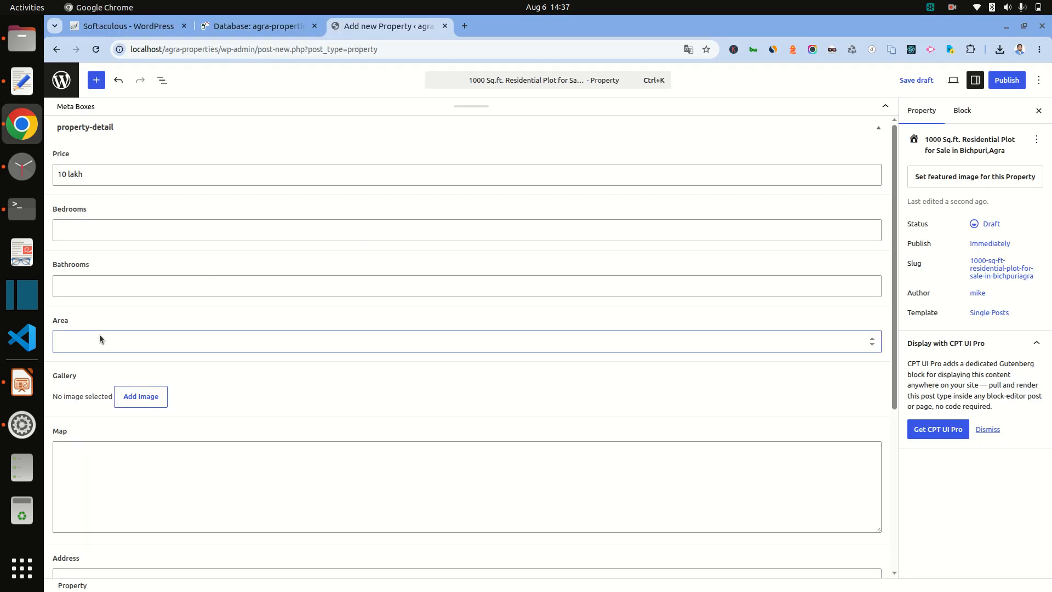
key(alt+Tab)
double_click(187, 94)
key(ctrl+c)
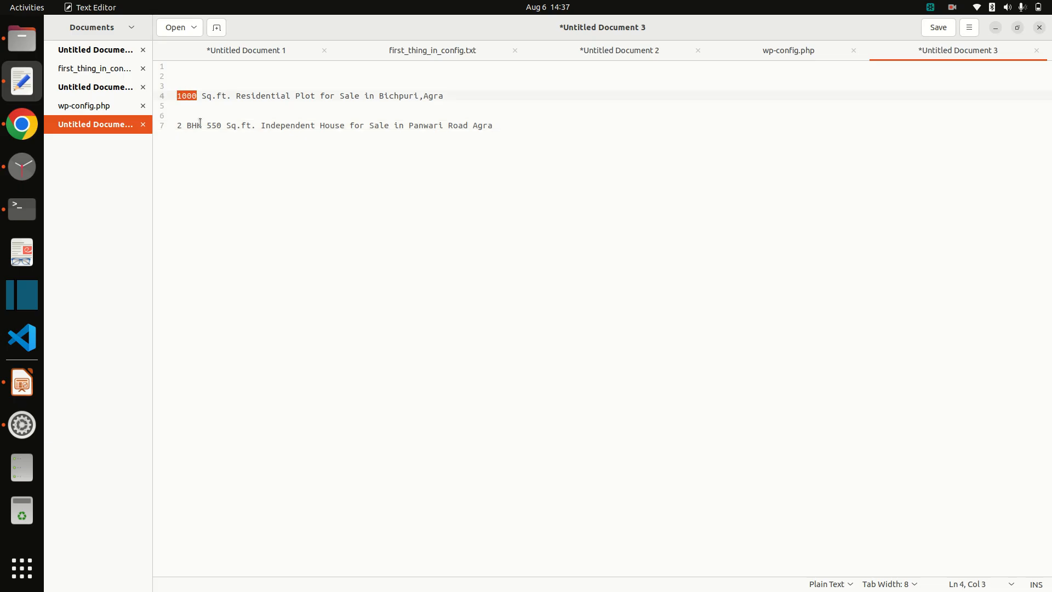
key(alt+Tab)
key(ctrl+v)
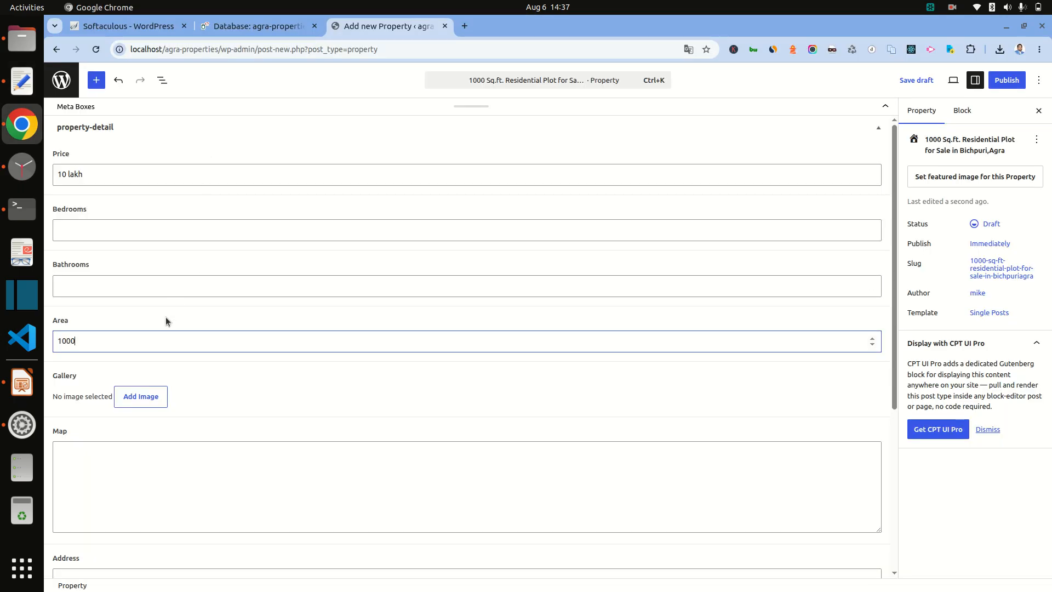
scroll(228, 386, down, 2)
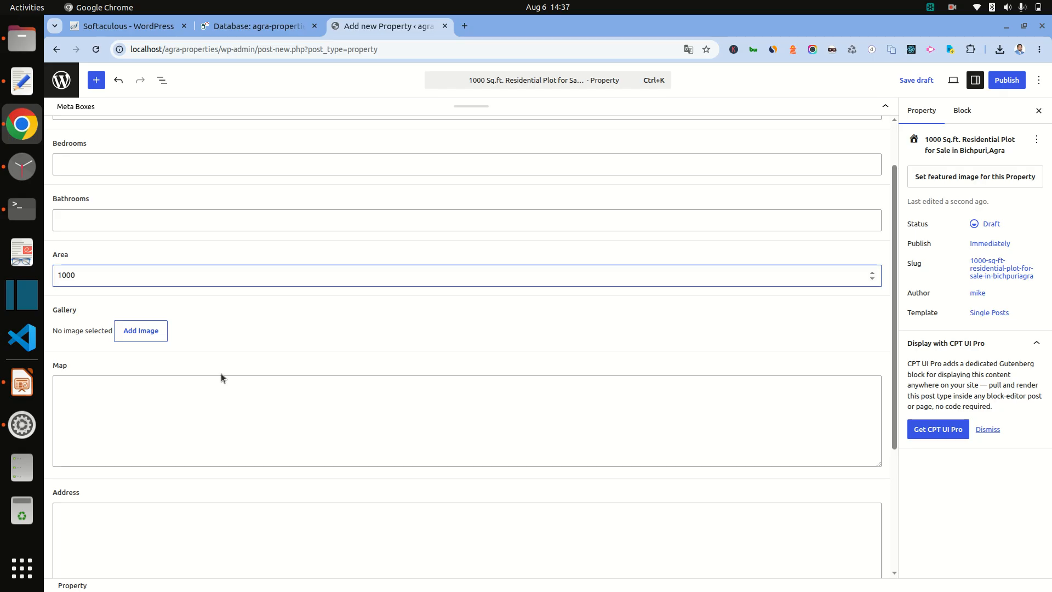
Step: Upload 1320055_1-1 (1).webp as the featured image and publish the Property
click(934, 180)
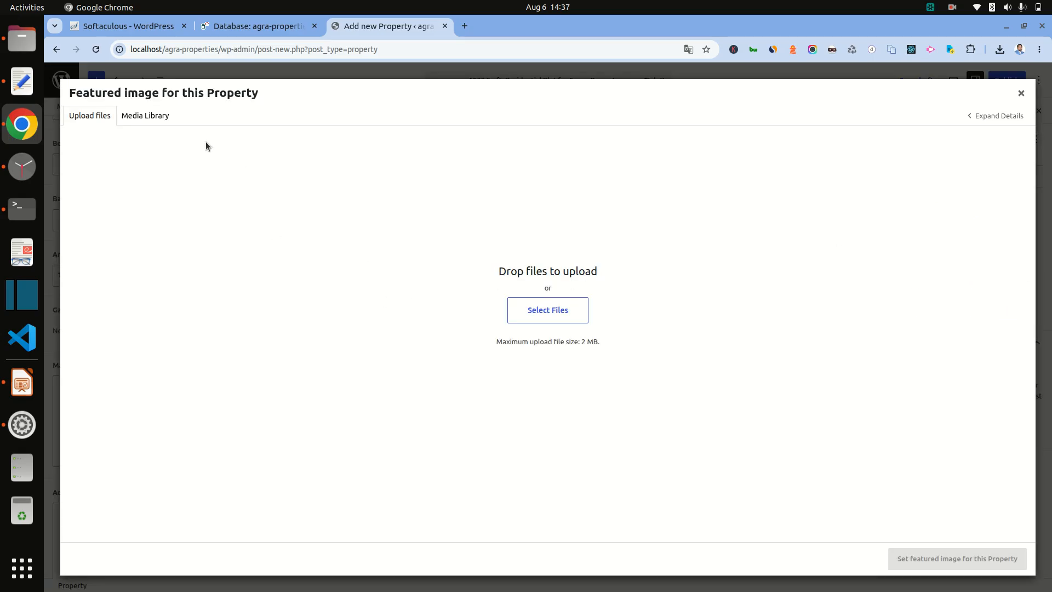
click(549, 309)
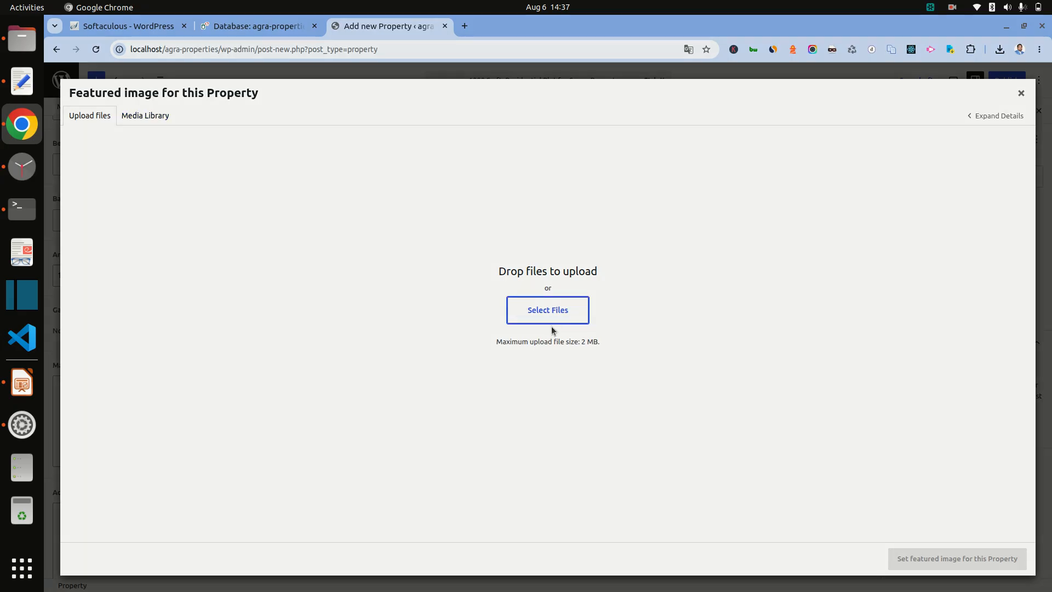
click(246, 90)
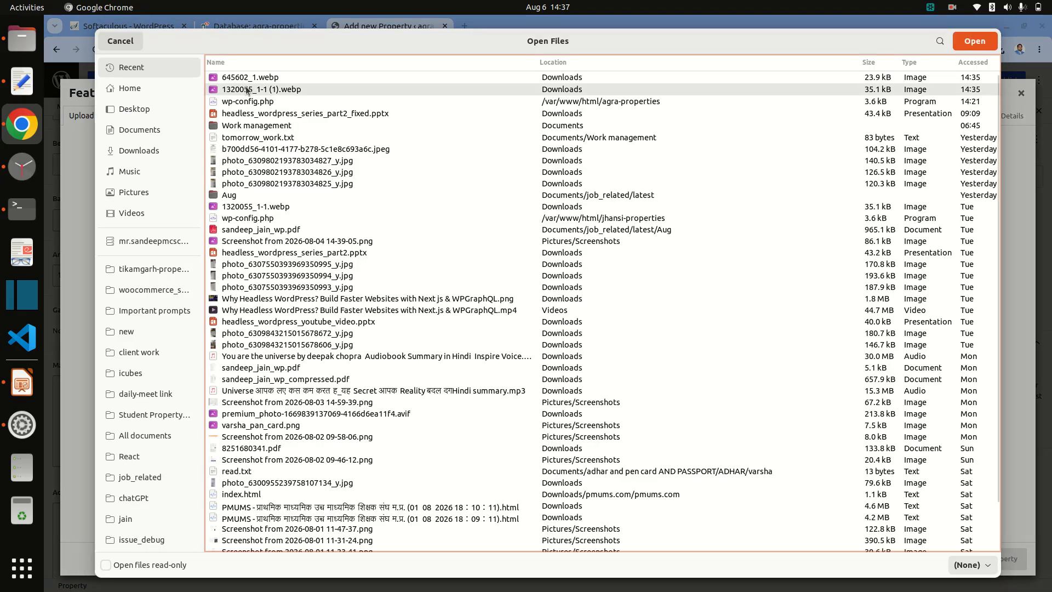
double_click(247, 89)
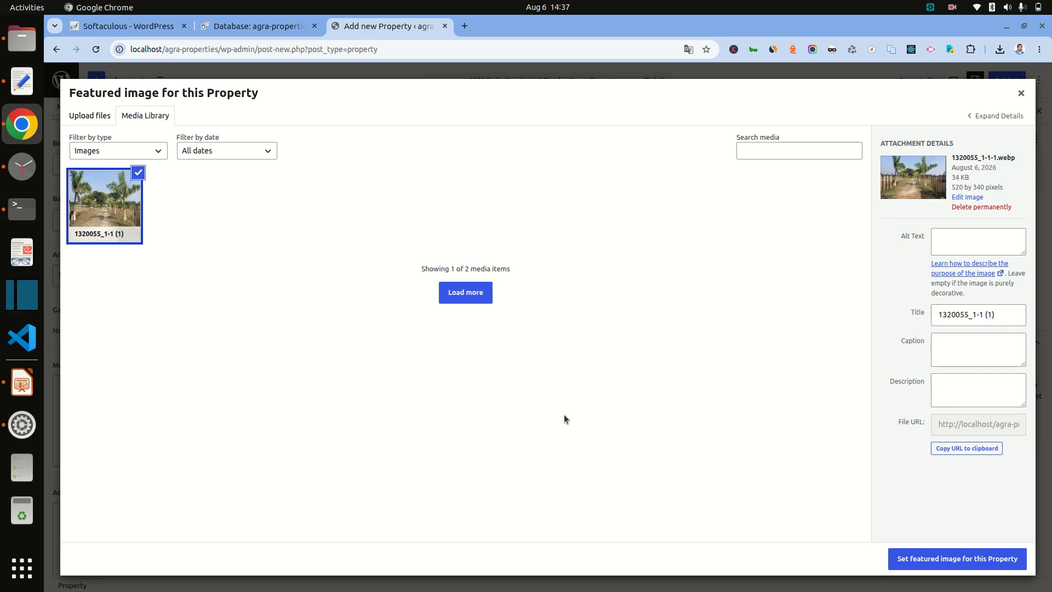
click(920, 557)
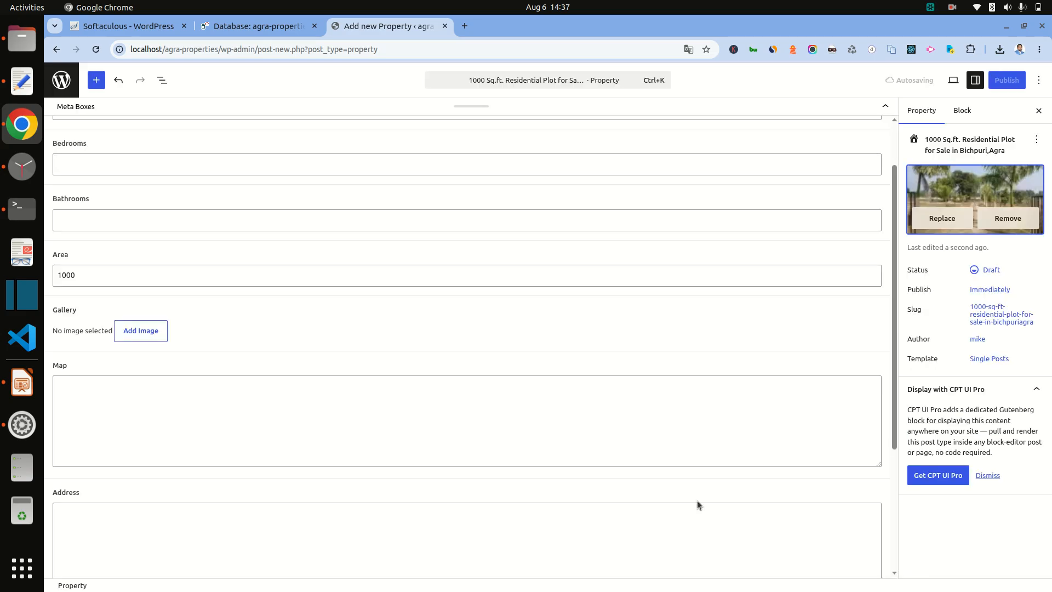
scroll(524, 459, down, 5)
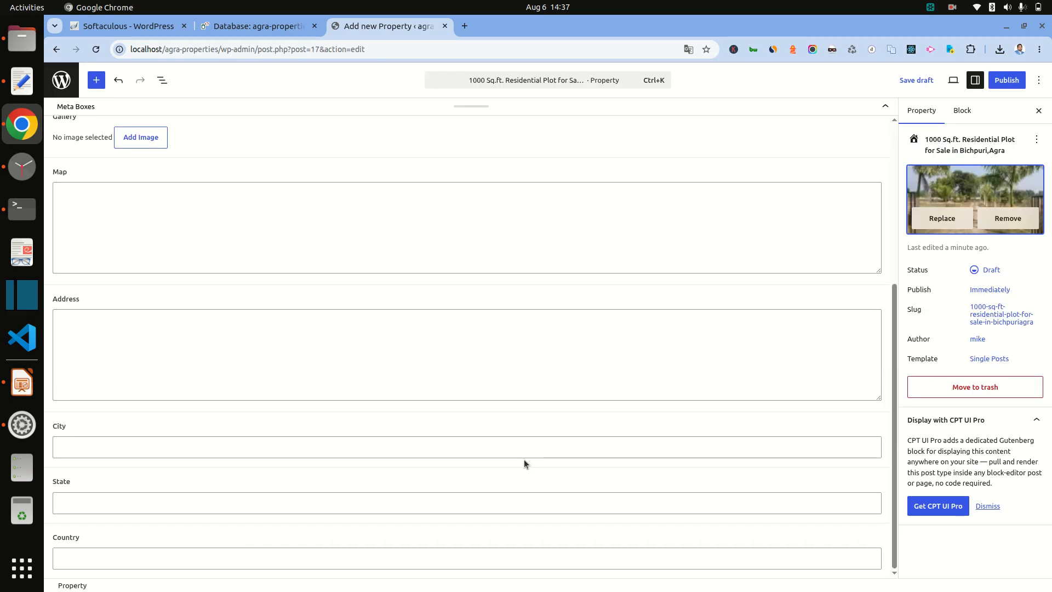
click(1006, 80)
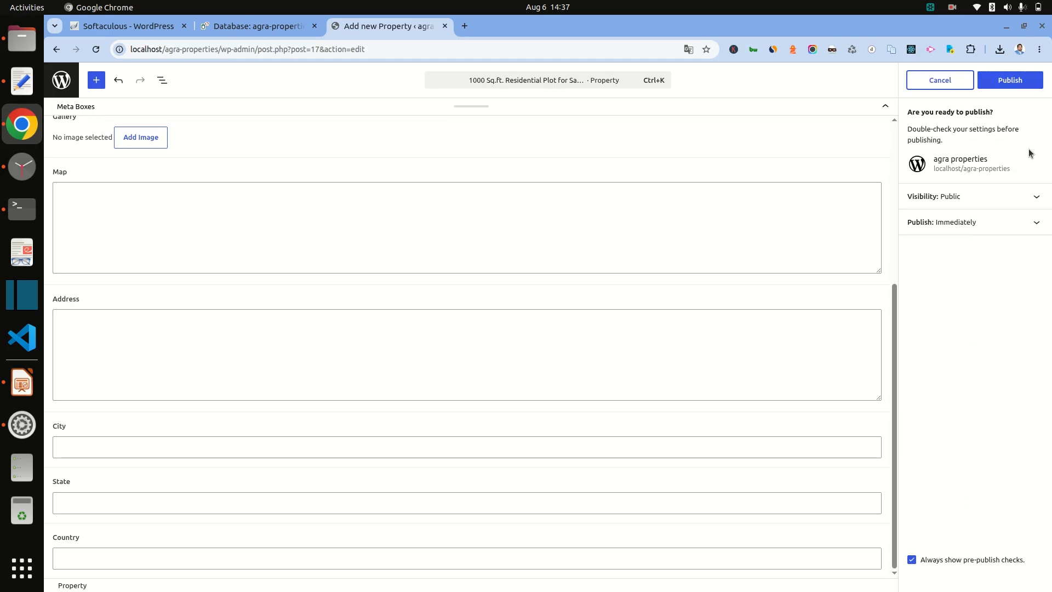
click(1014, 82)
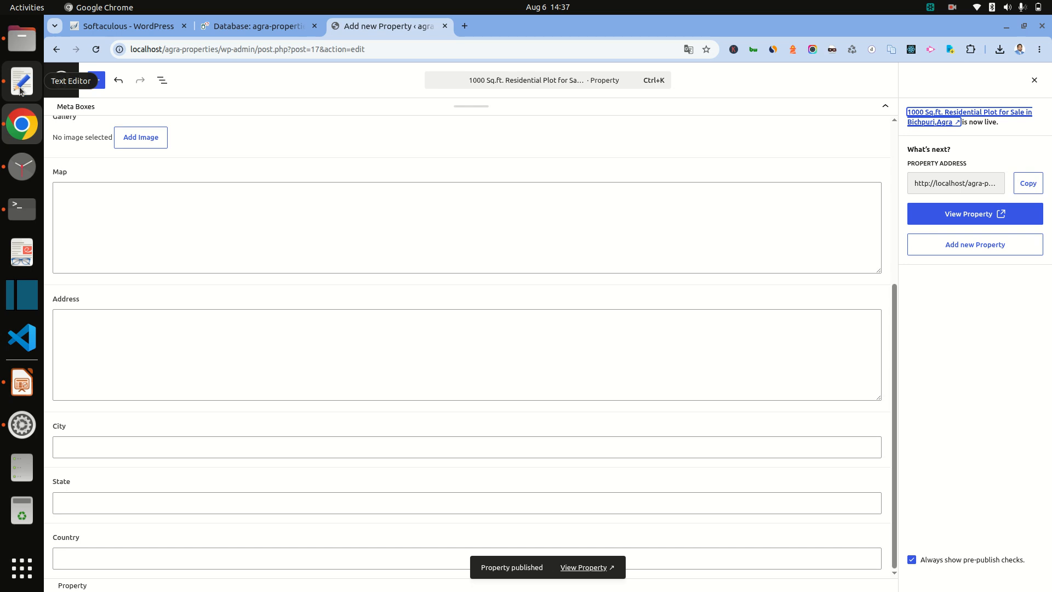
Step: Fill in City Agra, State UP and Country India
click(130, 451)
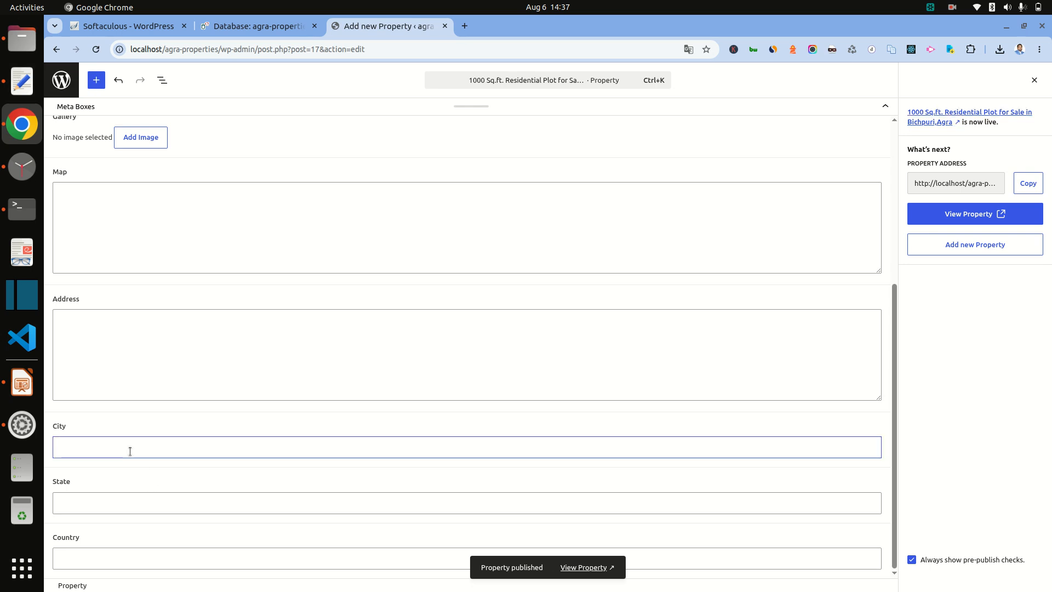
text(Agra)
click(140, 505)
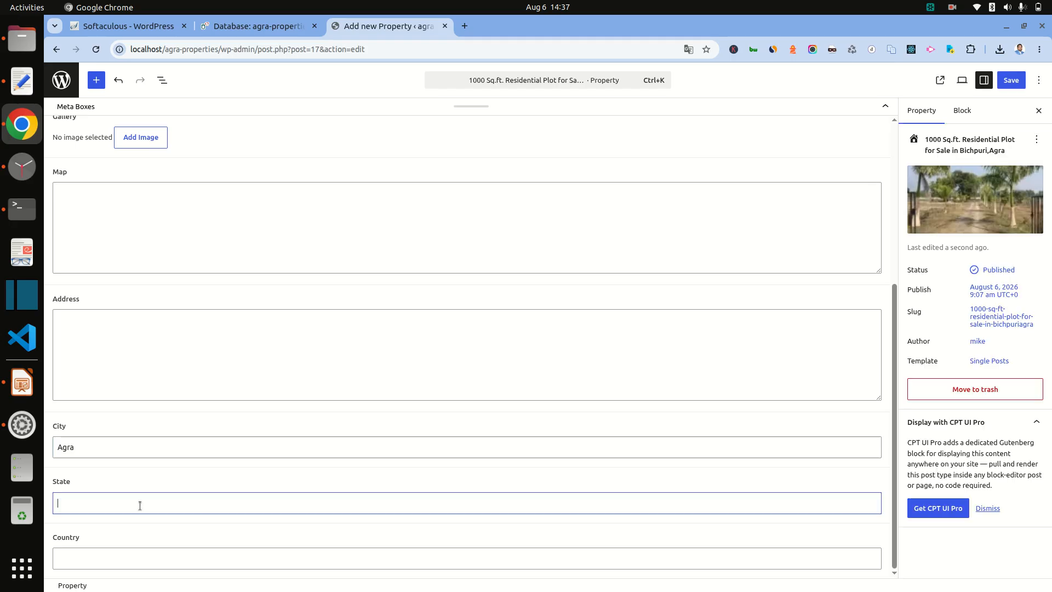
text(UP)
click(145, 551)
text(India)
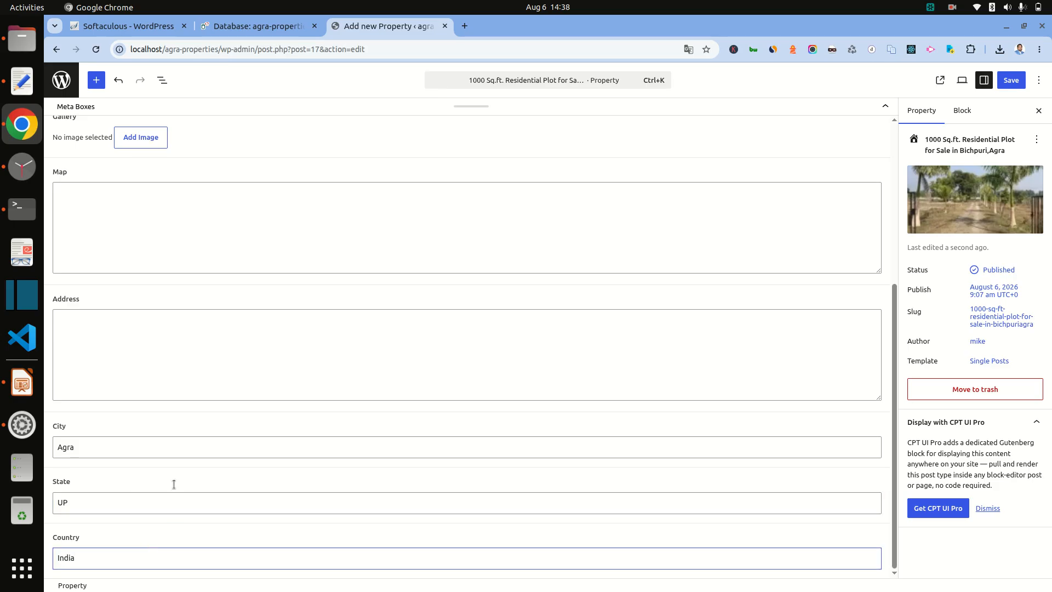
Step: Set the Address to Bichpuri, save the Property, and return to All Properties
click(146, 361)
click(29, 89)
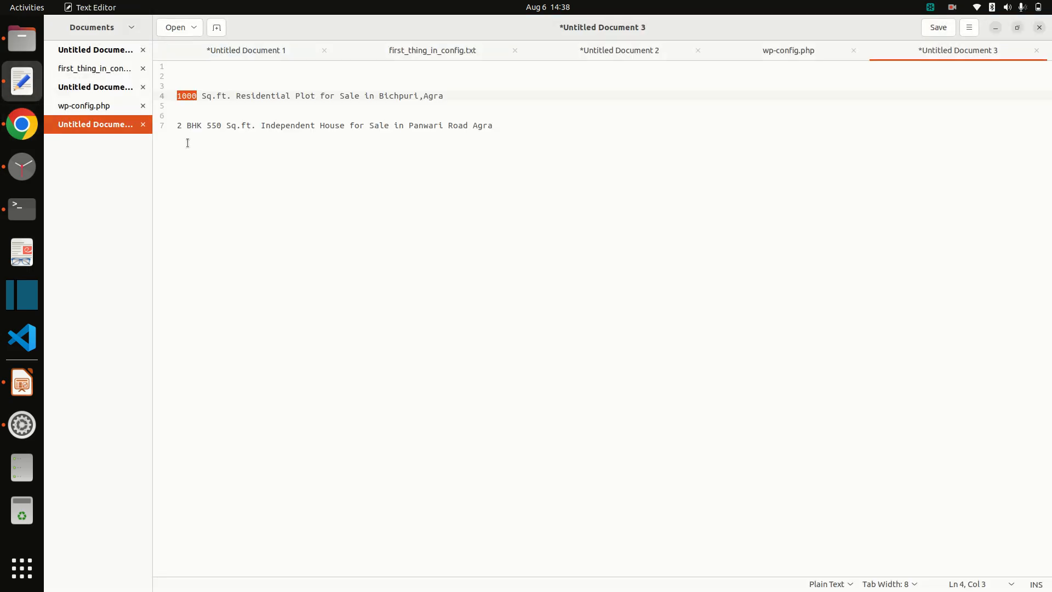
drag(378, 95, 450, 92)
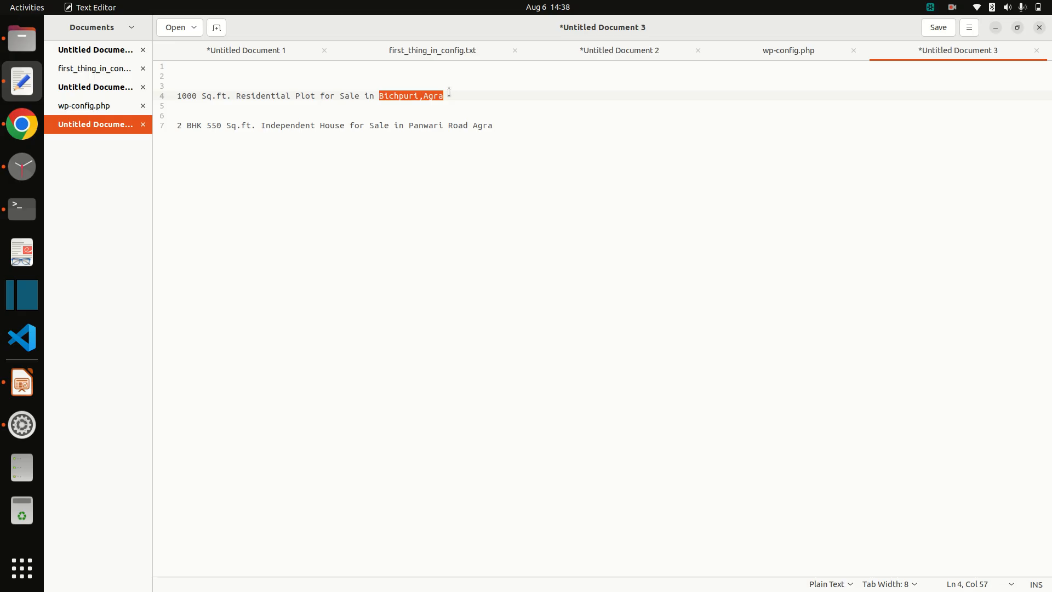
double_click(398, 95)
key(ctrl+c)
key(alt+Tab)
key(ctrl+v)
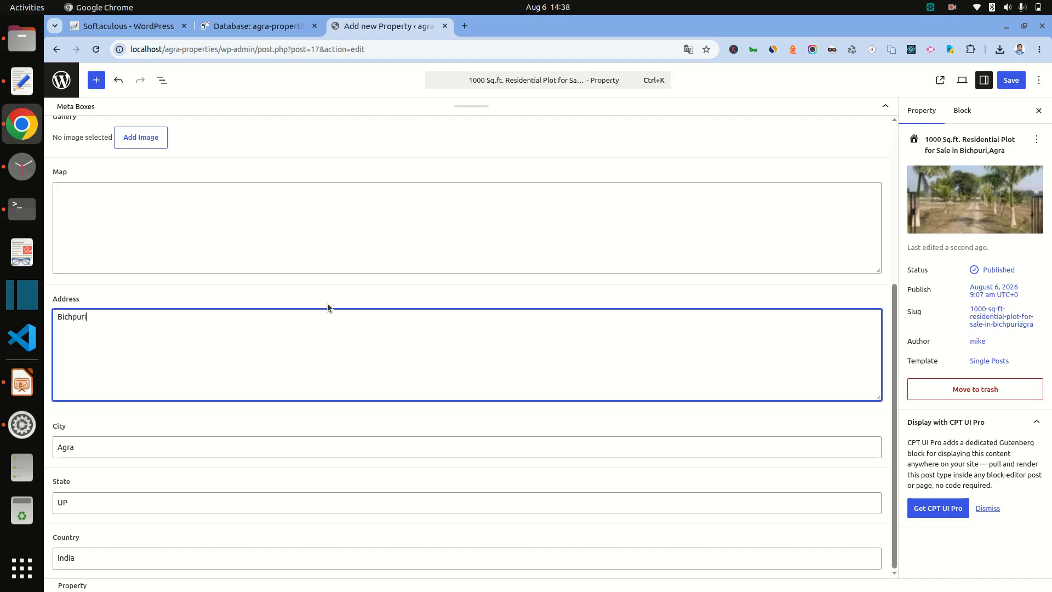
click(1010, 80)
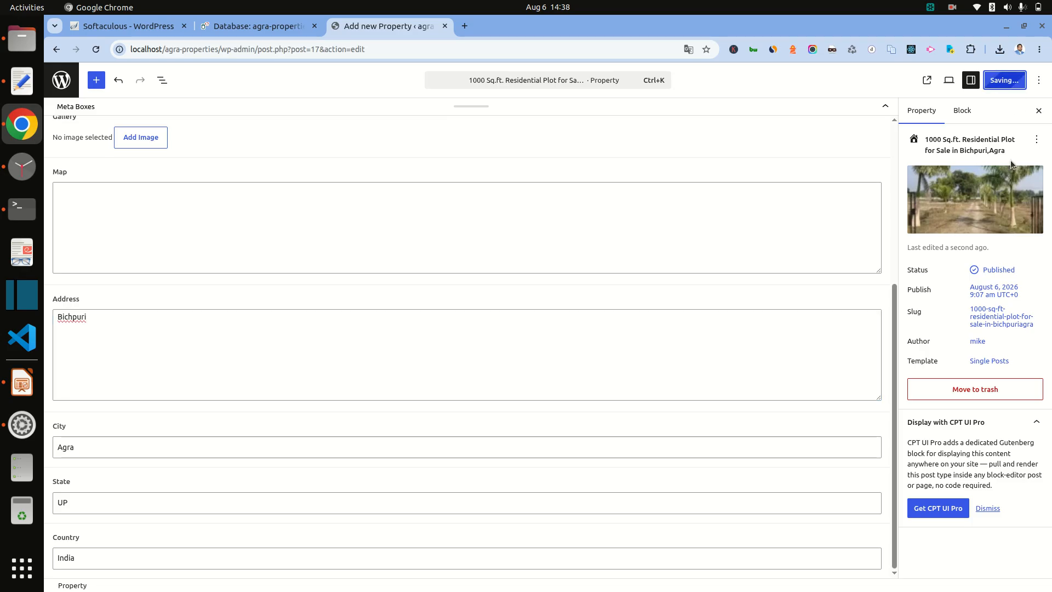
scroll(677, 345, up, 5)
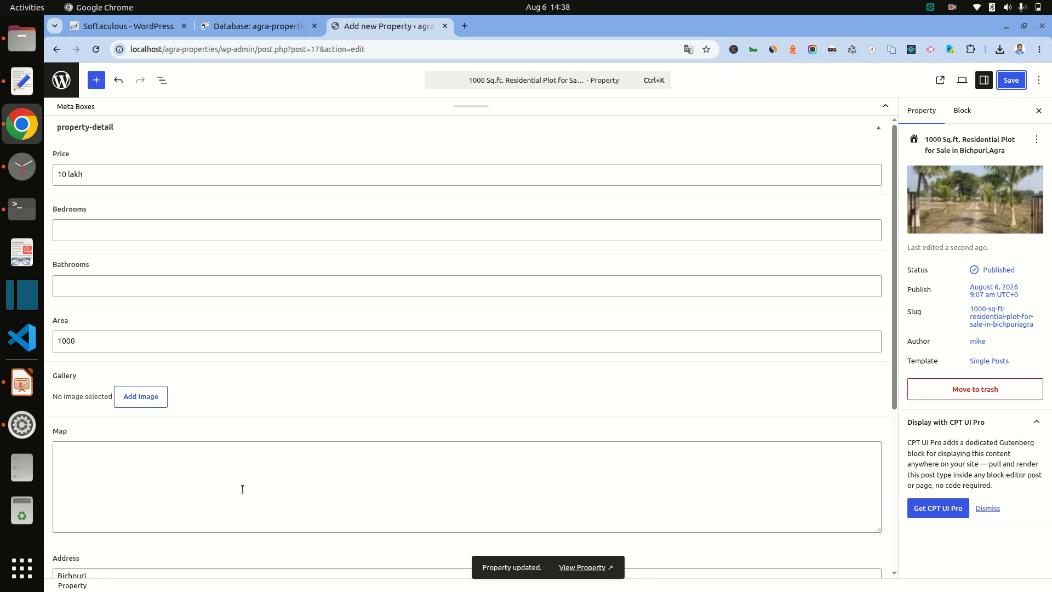
click(63, 83)
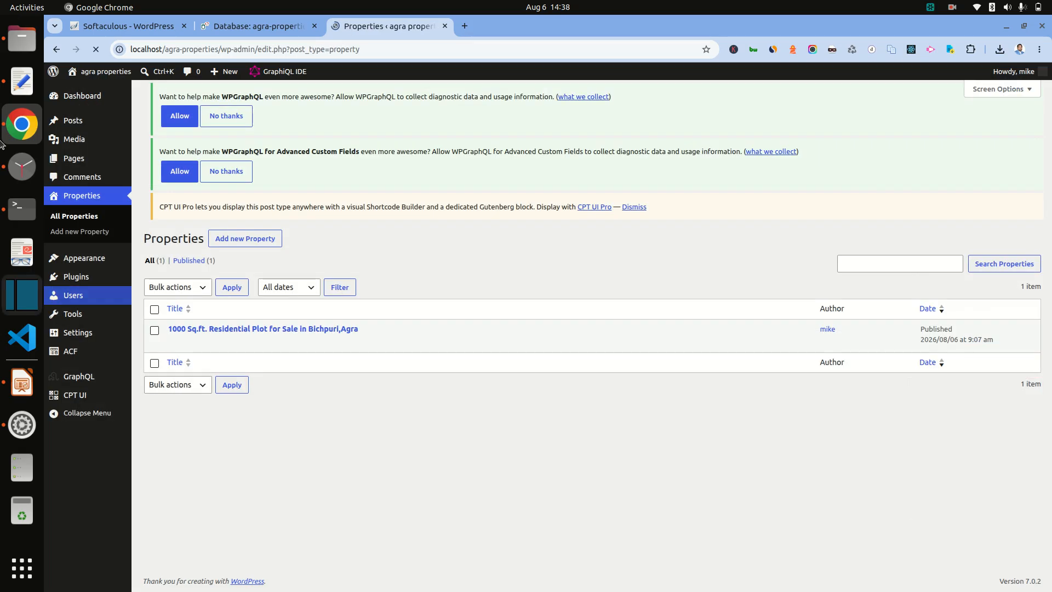
Step: Select the second listing's title line in the notes and start a blank new Property post
click(22, 81)
click(236, 126)
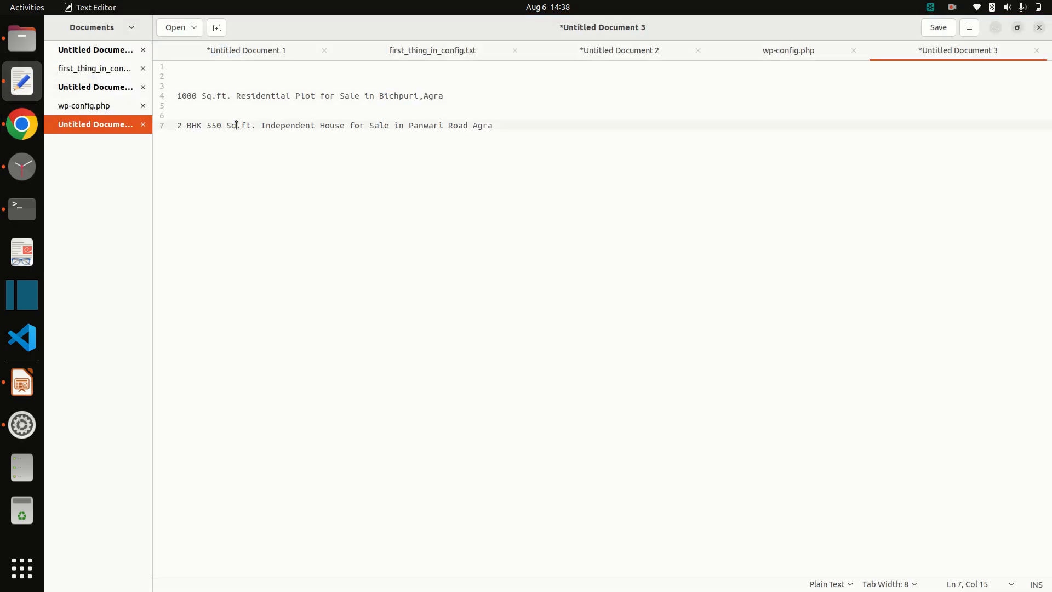
triple_click(236, 125)
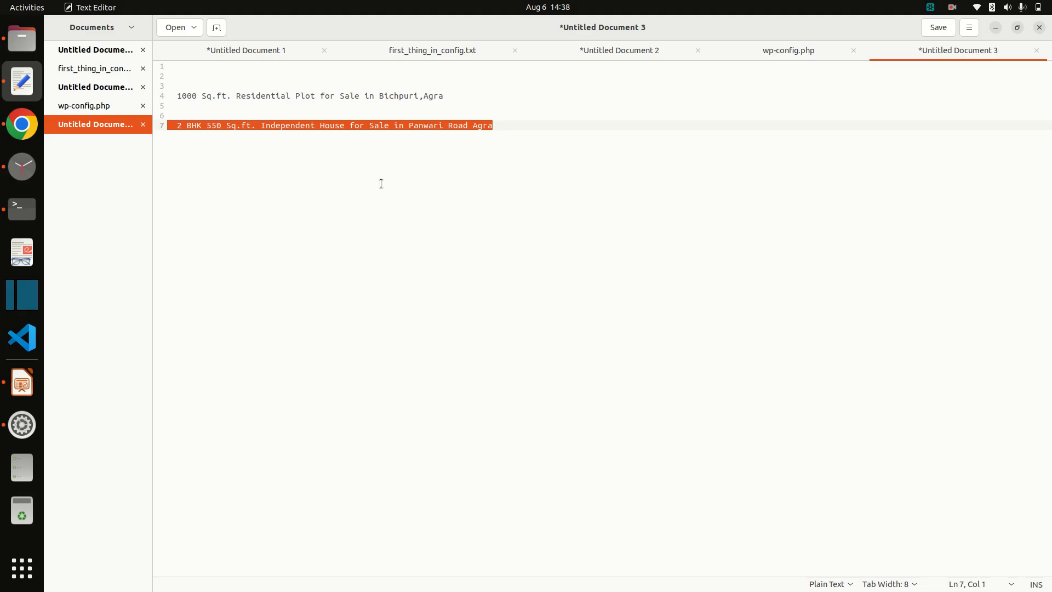
key(alt+Tab)
click(250, 102)
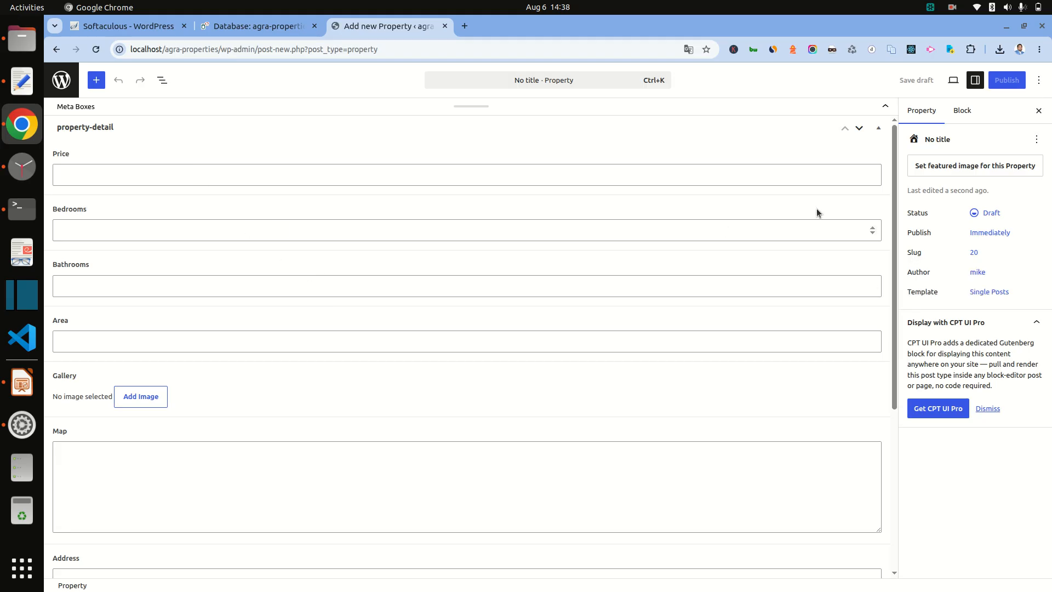
click(23, 82)
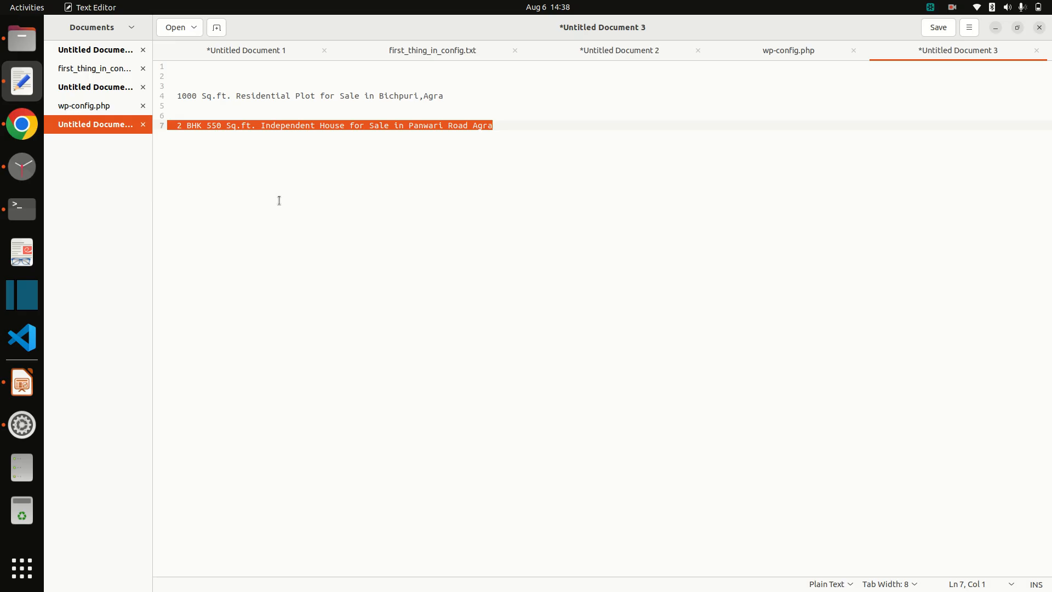
Step: Fill the new property's Price (7 lakh), Bedrooms and Bathrooms (2 each) and Area (550)
key(alt+Tab)
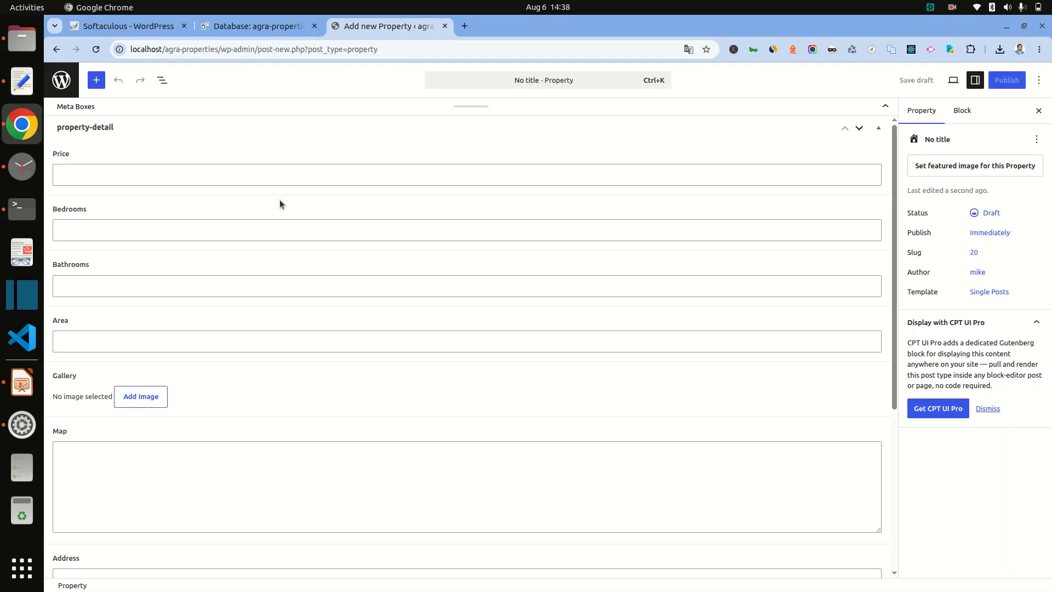
click(177, 179)
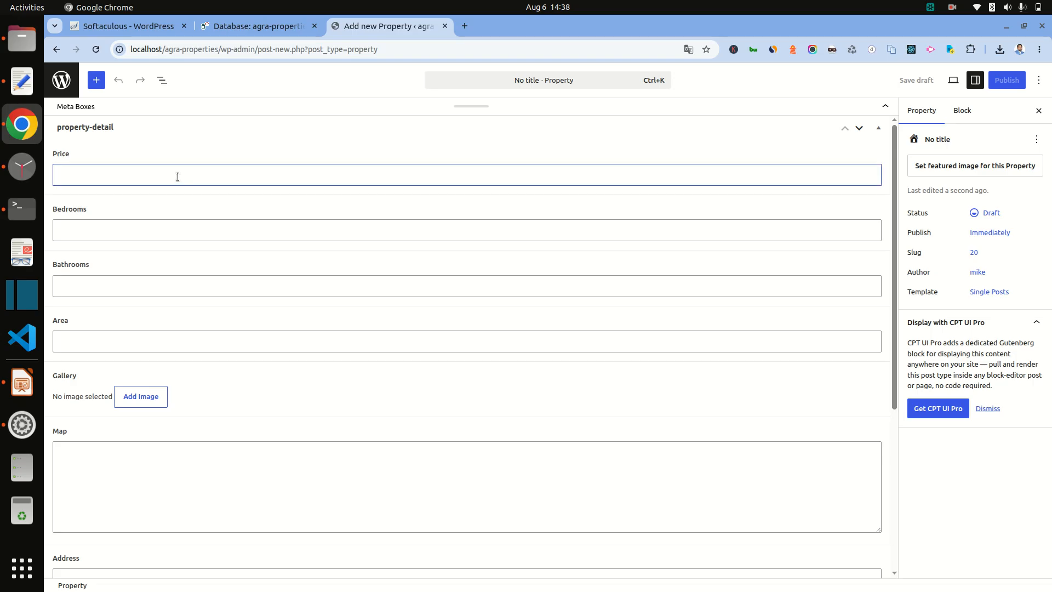
text(7 lakh)
click(204, 232)
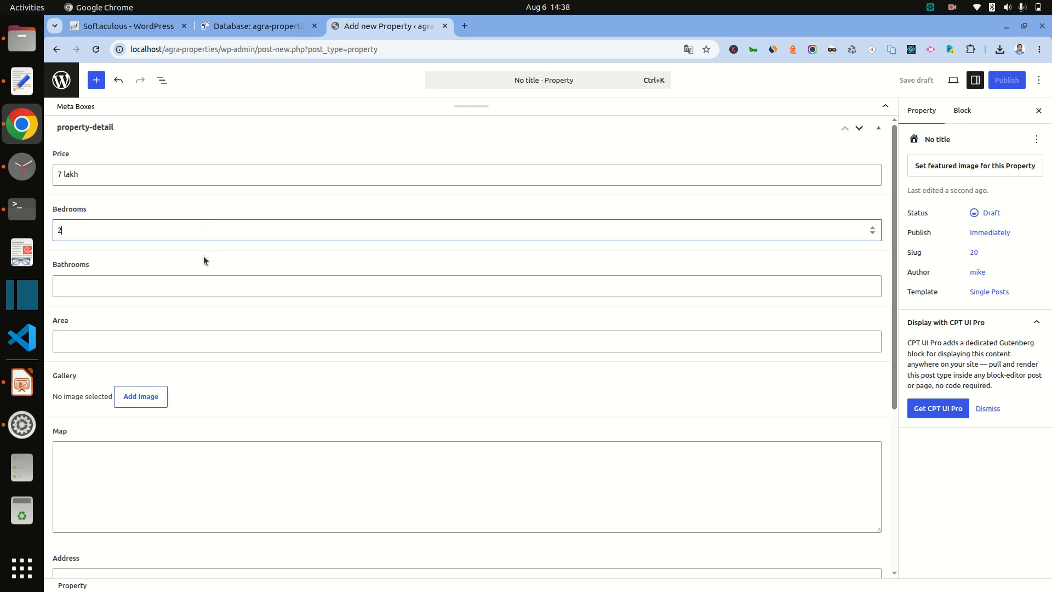
click(186, 278)
click(152, 336)
text(550)
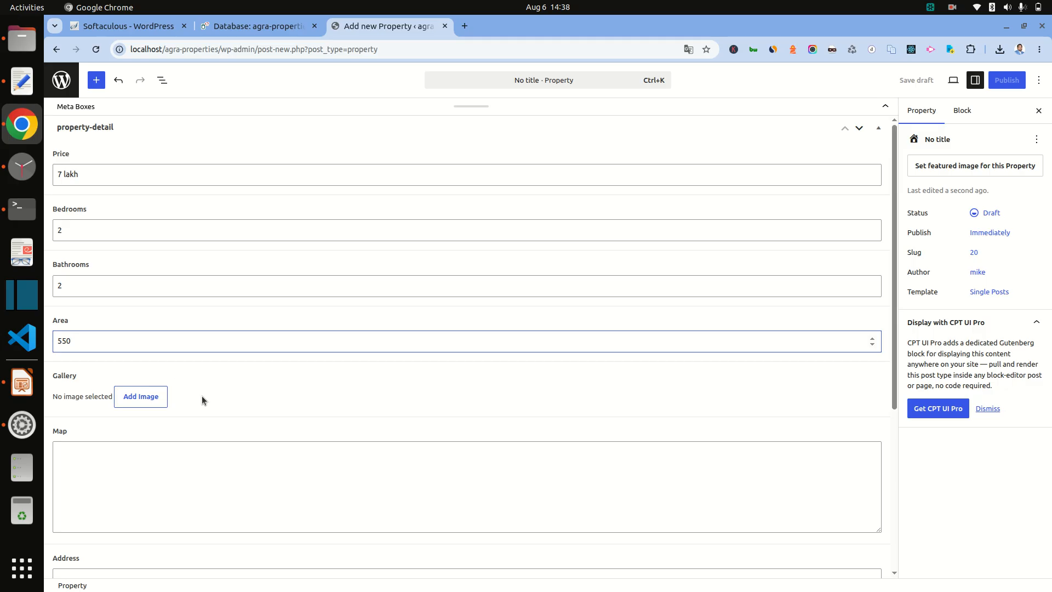
scroll(223, 432, down, 3)
scroll(216, 413, up, 2)
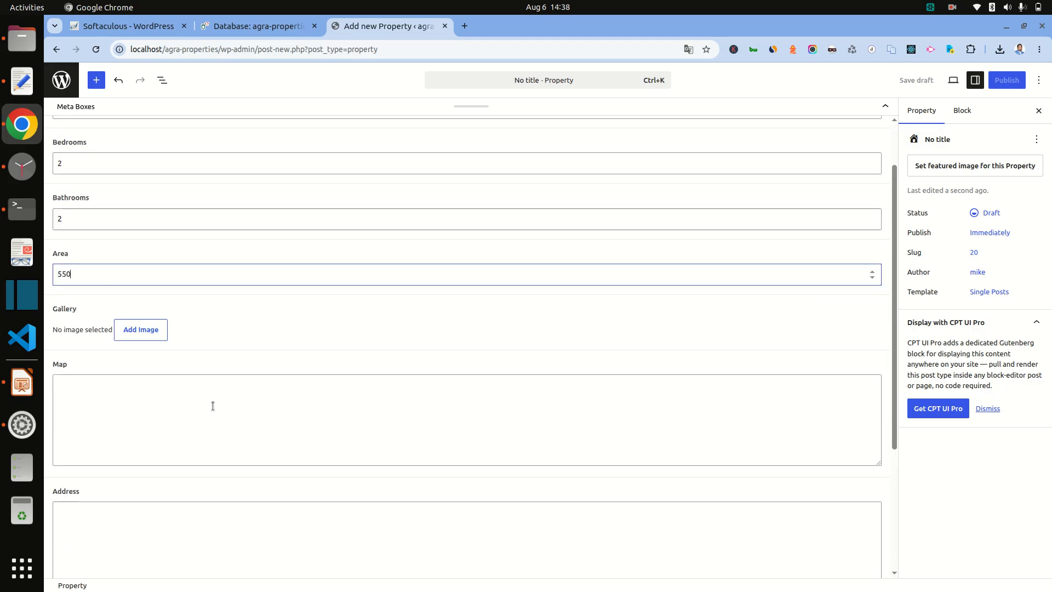
Step: Upload the plot photo and 645602_1.webp, adding 645602_1 to the property's Gallery
click(141, 330)
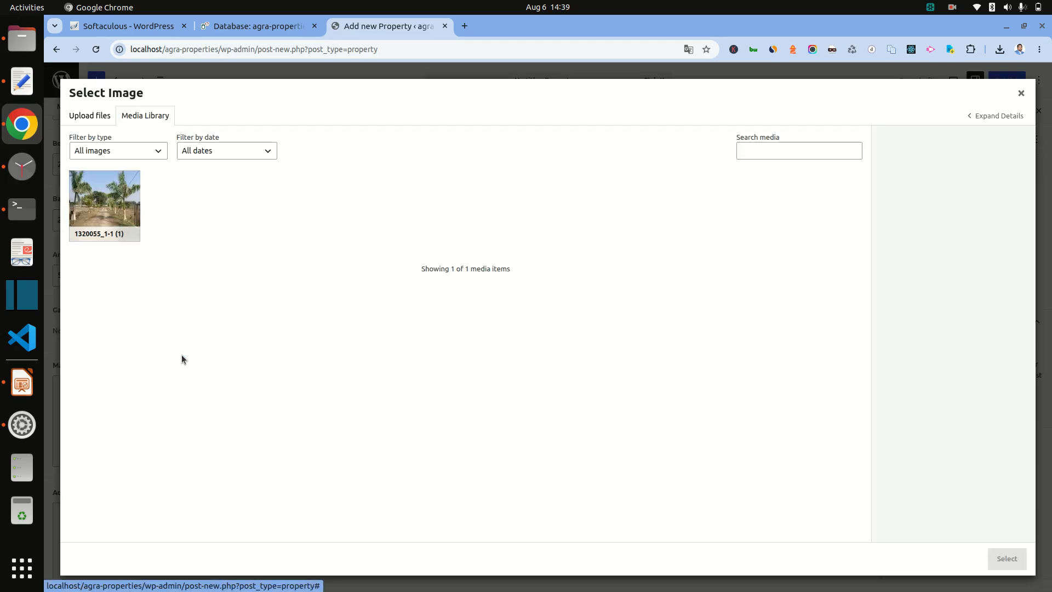
click(104, 114)
click(538, 313)
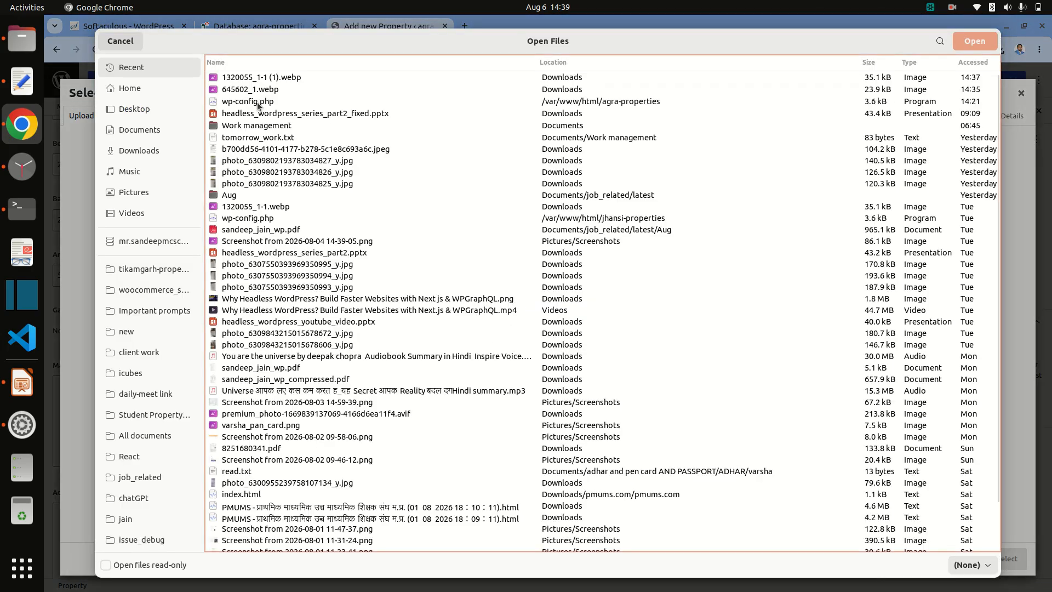
click(269, 79)
double_click(269, 80)
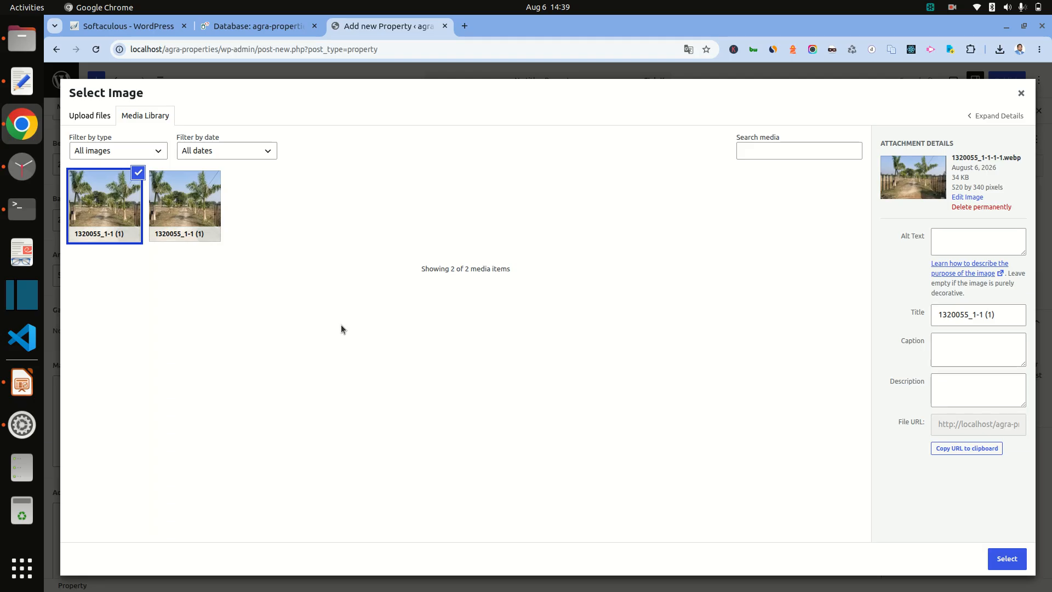
click(92, 115)
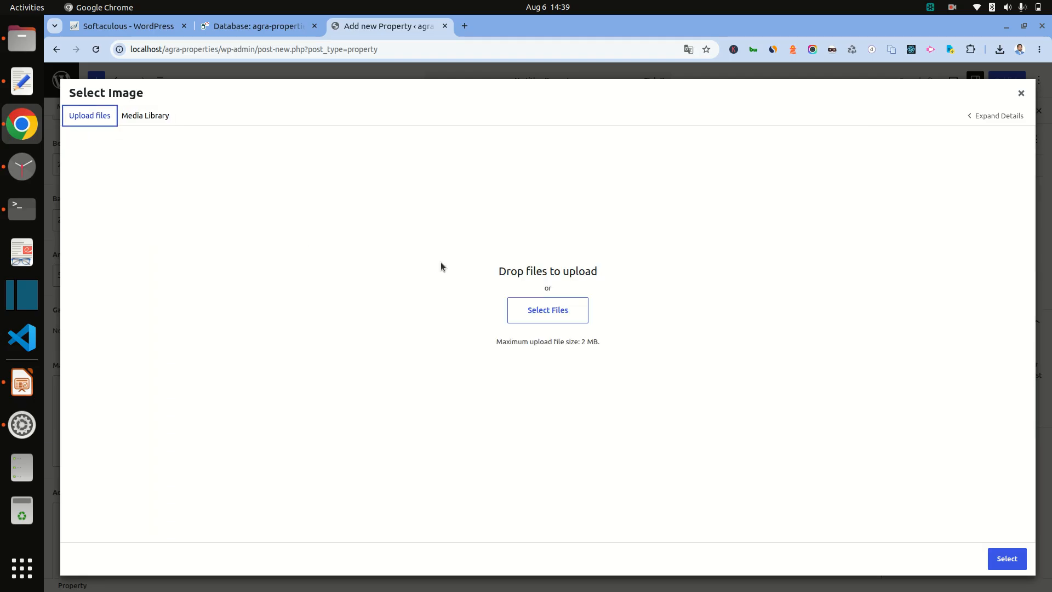
click(542, 320)
click(246, 90)
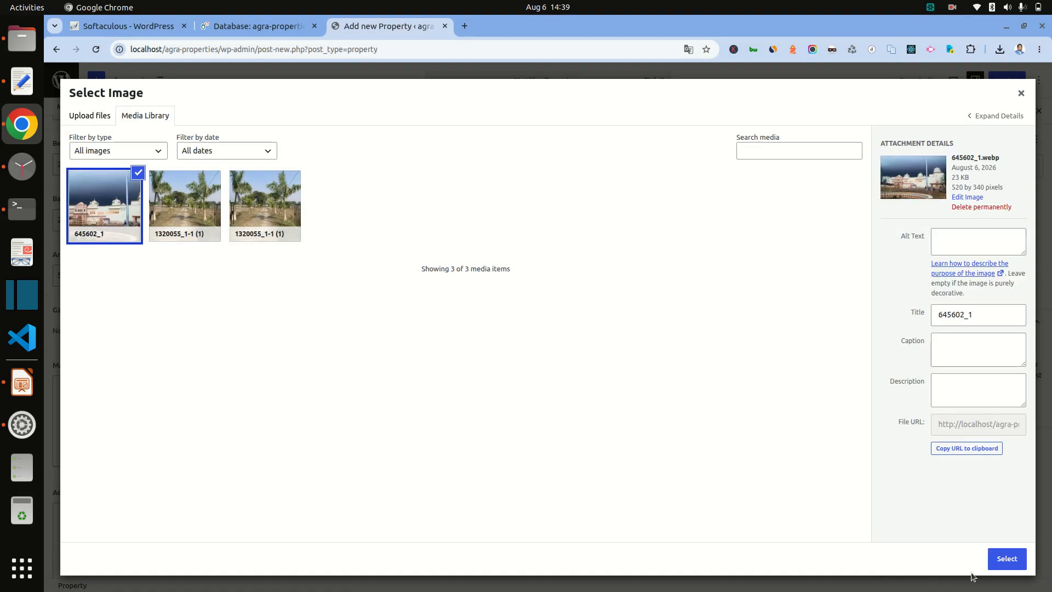
click(1007, 558)
Step: Copy the road name from the notes and enter 'Panwari Road' as the Address
scroll(442, 419, down, 5)
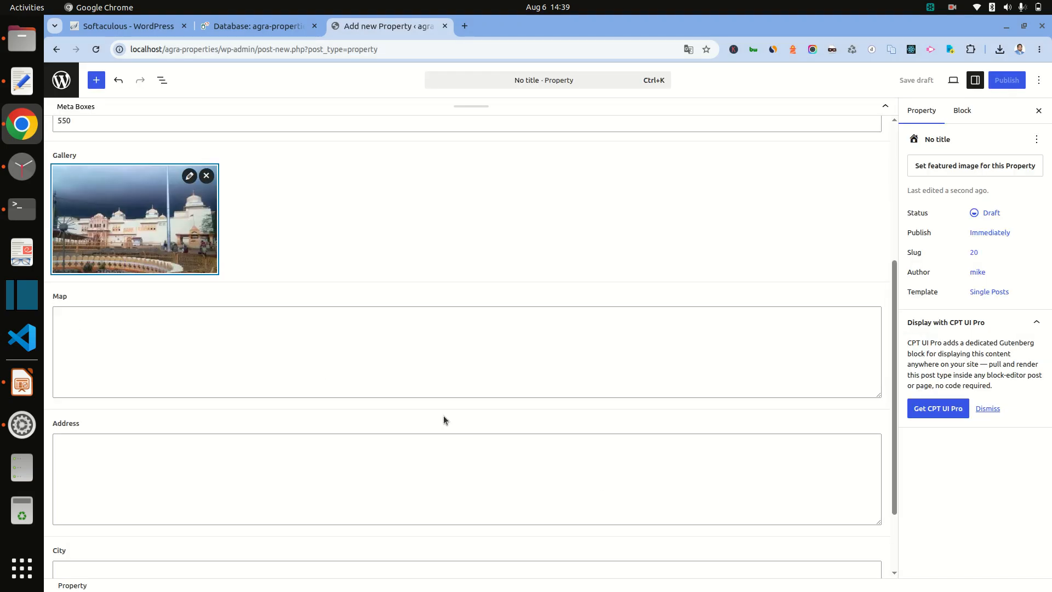
click(134, 350)
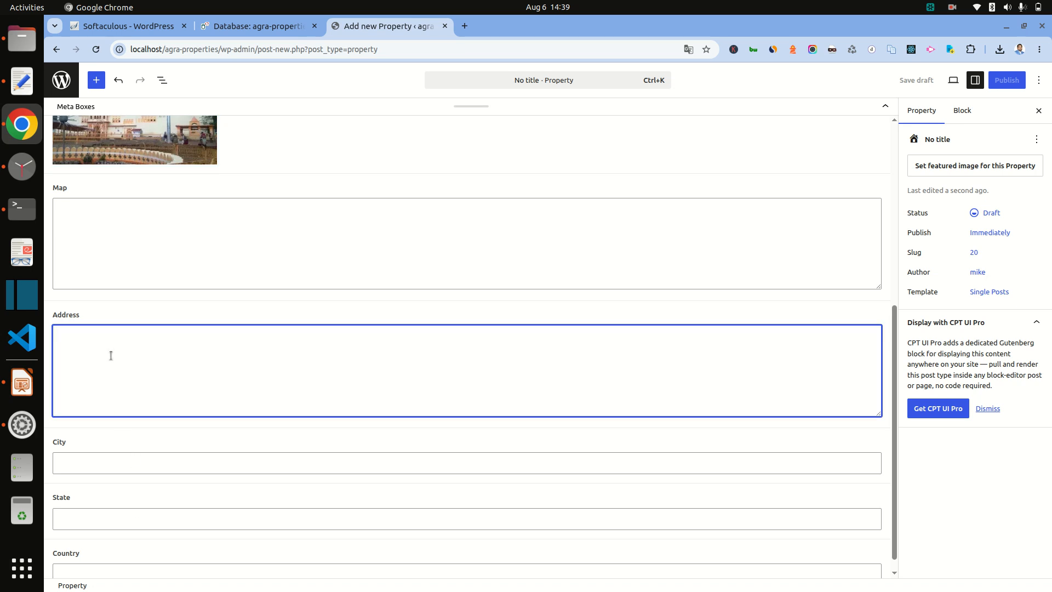
click(22, 81)
key(End)
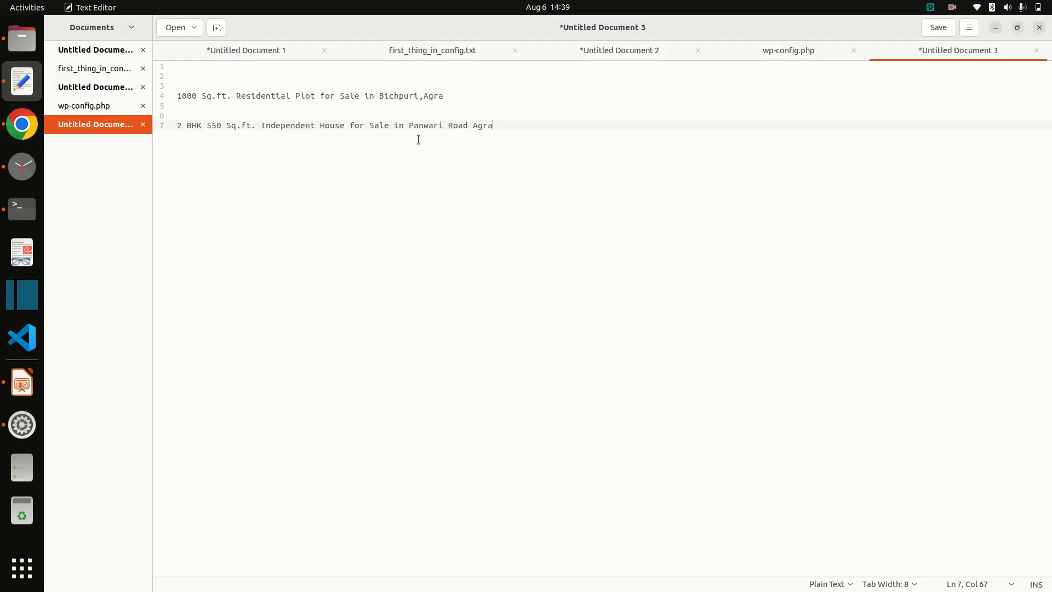
drag(411, 128, 473, 126)
key(ctrl+c)
key(alt+Tab)
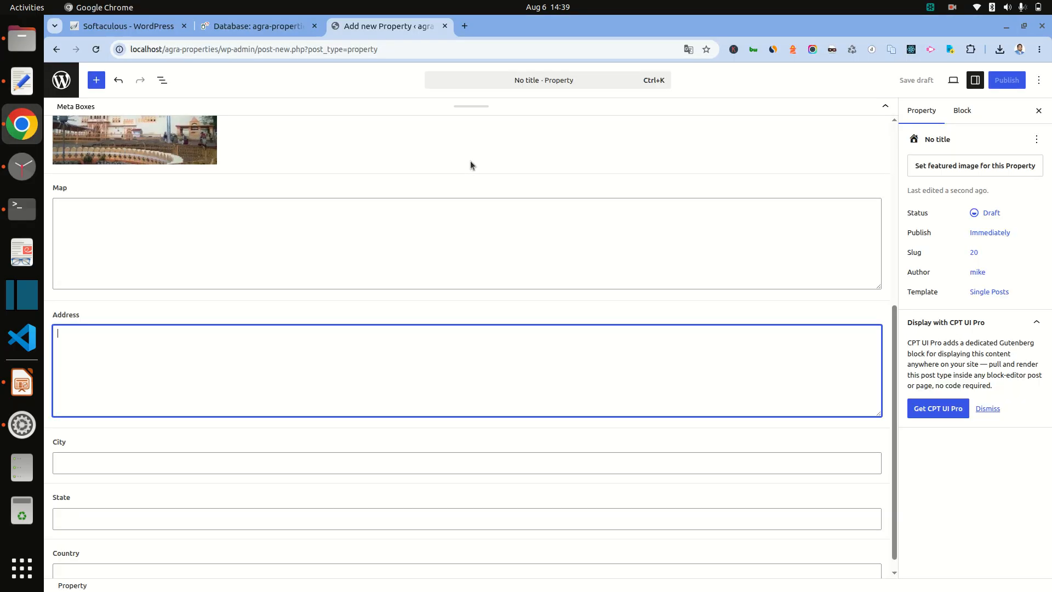
key(ctrl+v)
key(Home)
text(P)
Step: Fill City Agra, State up and Country india
click(106, 469)
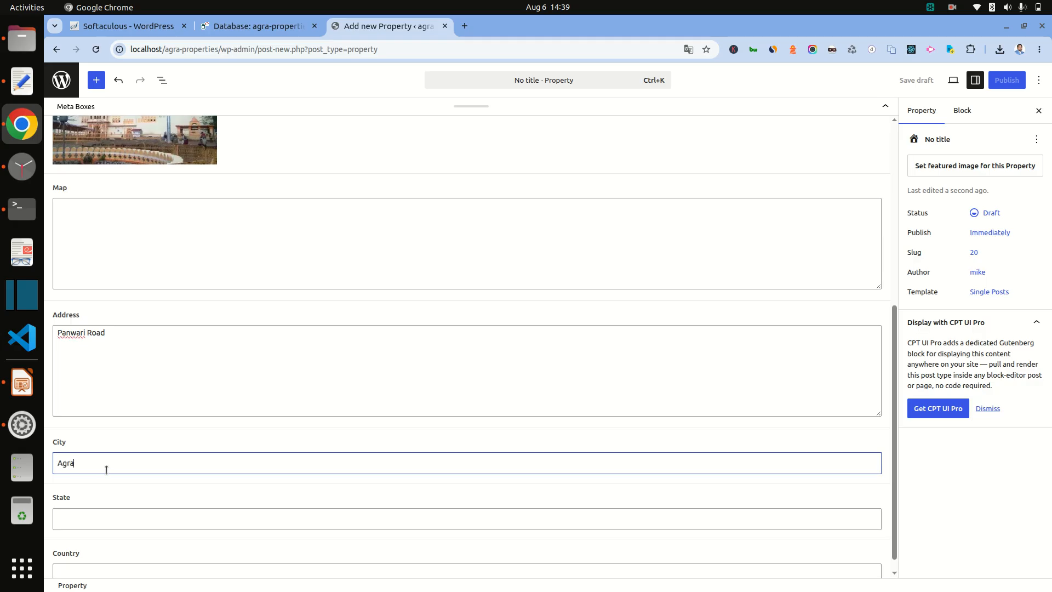
click(137, 518)
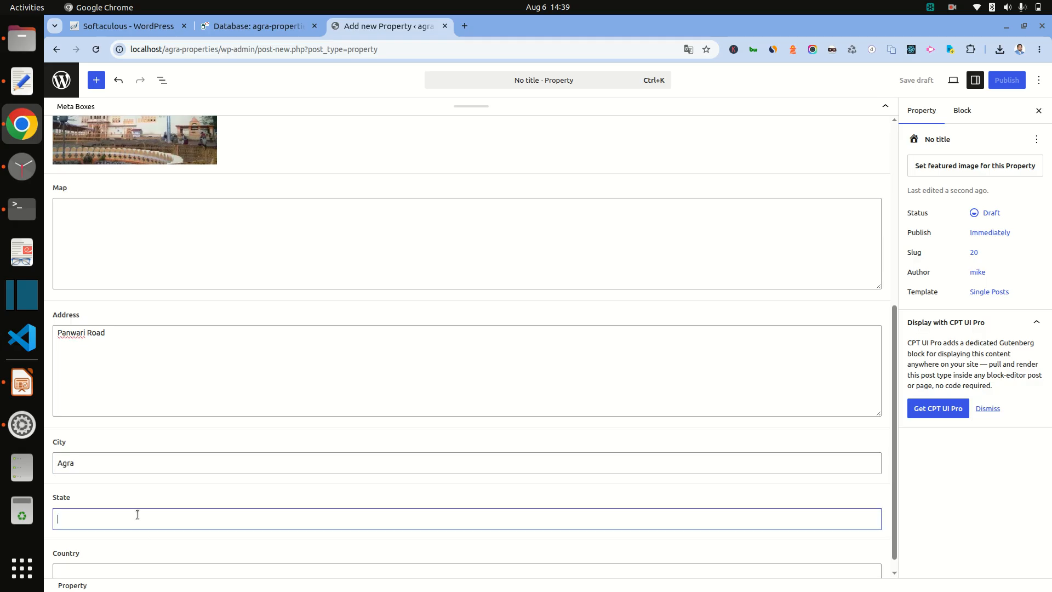
text(up)
scroll(137, 515, down, 1)
click(139, 558)
text(india)
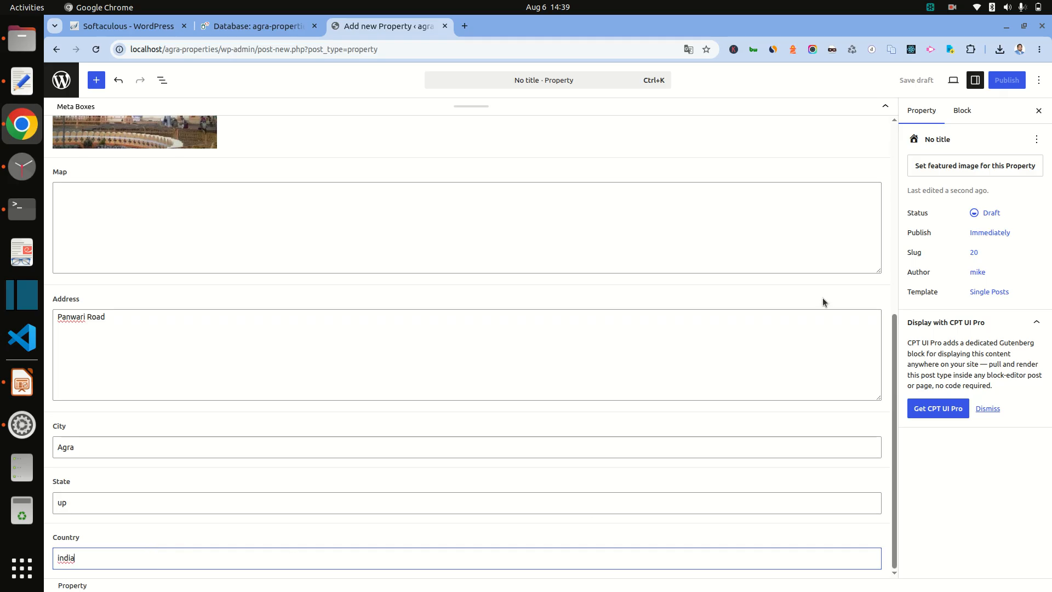
Step: Set the 645602_1 building photo as the property's featured image
click(964, 165)
click(88, 218)
click(931, 559)
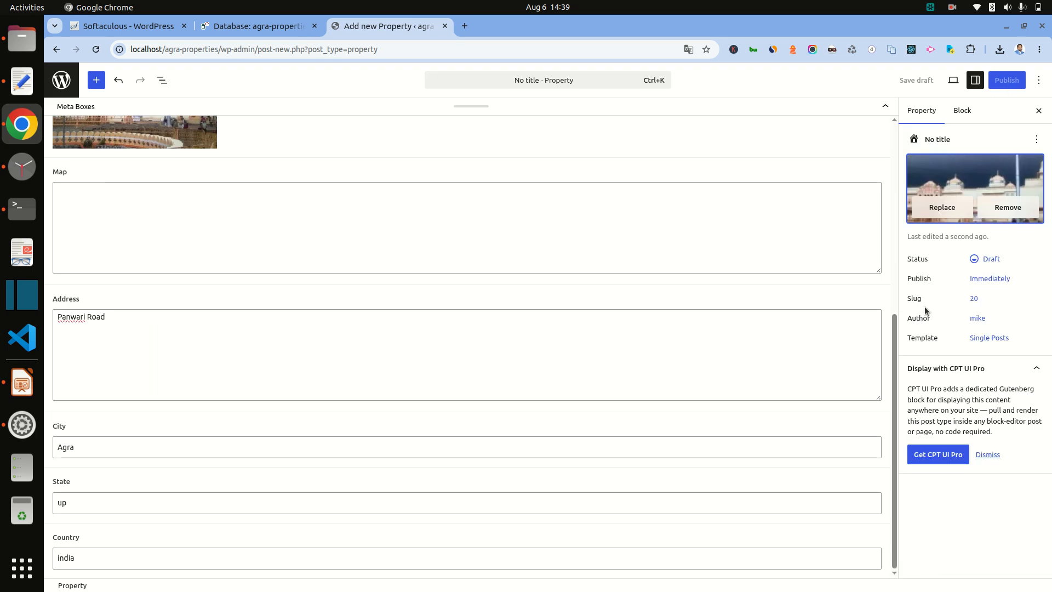
scroll(869, 164, up, 6)
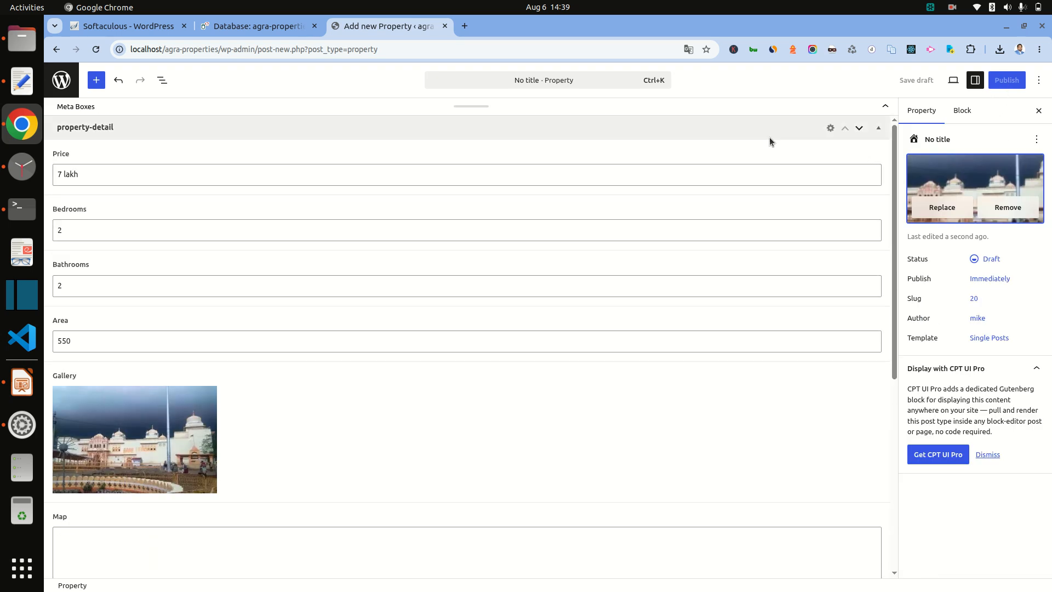
Step: Move the property-detail field box into the sidebar and collapse the meta boxes
click(879, 130)
click(878, 129)
click(857, 128)
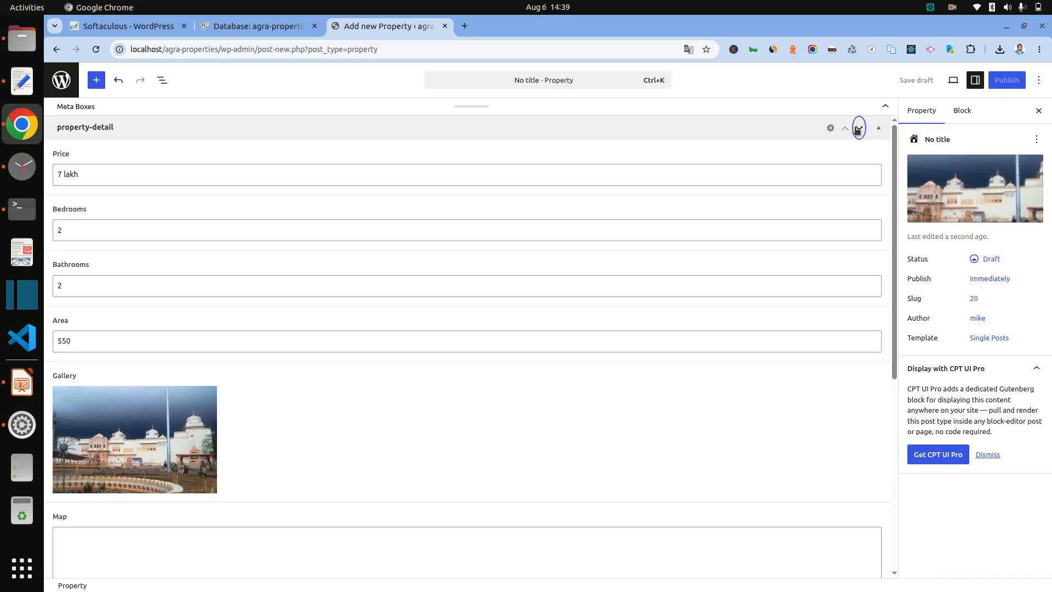
click(858, 129)
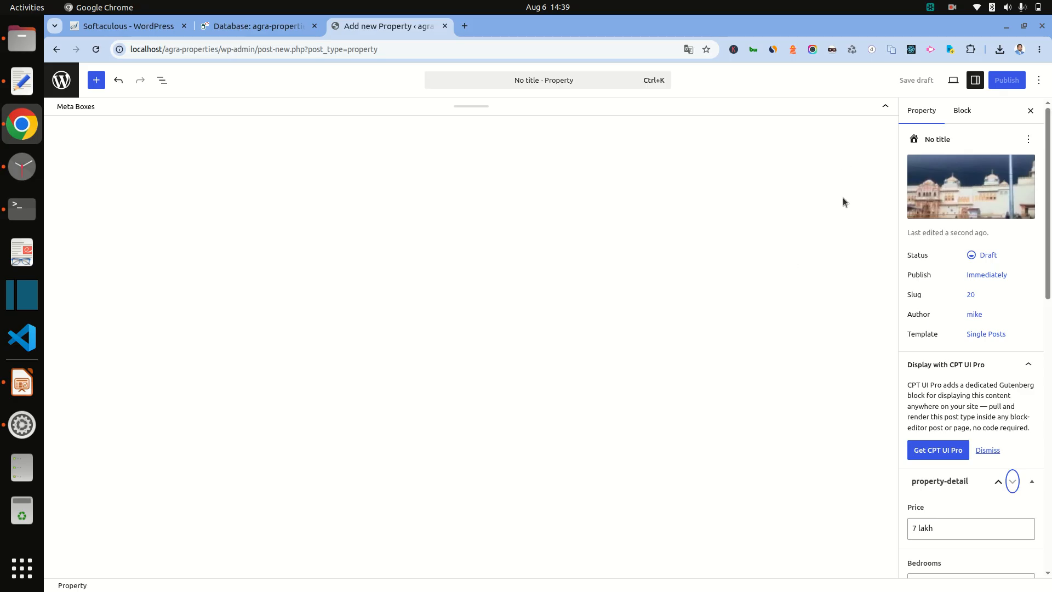
click(884, 106)
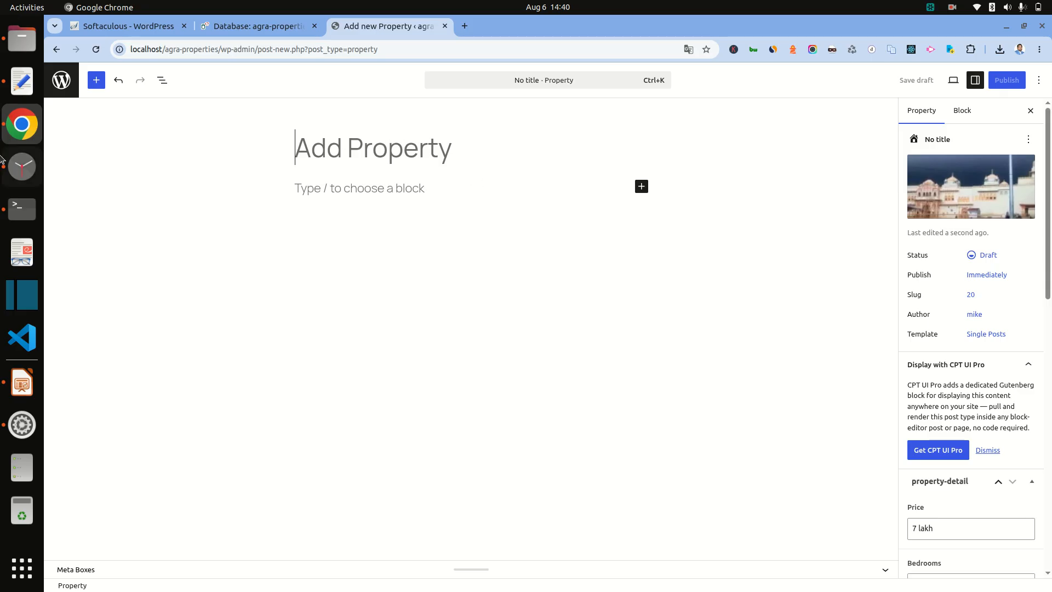
Step: Title the property '2 BHK 550 Sq.ft. Independent House for Sale in Panwari Road Agra' and publish it
click(22, 81)
triple_click(237, 116)
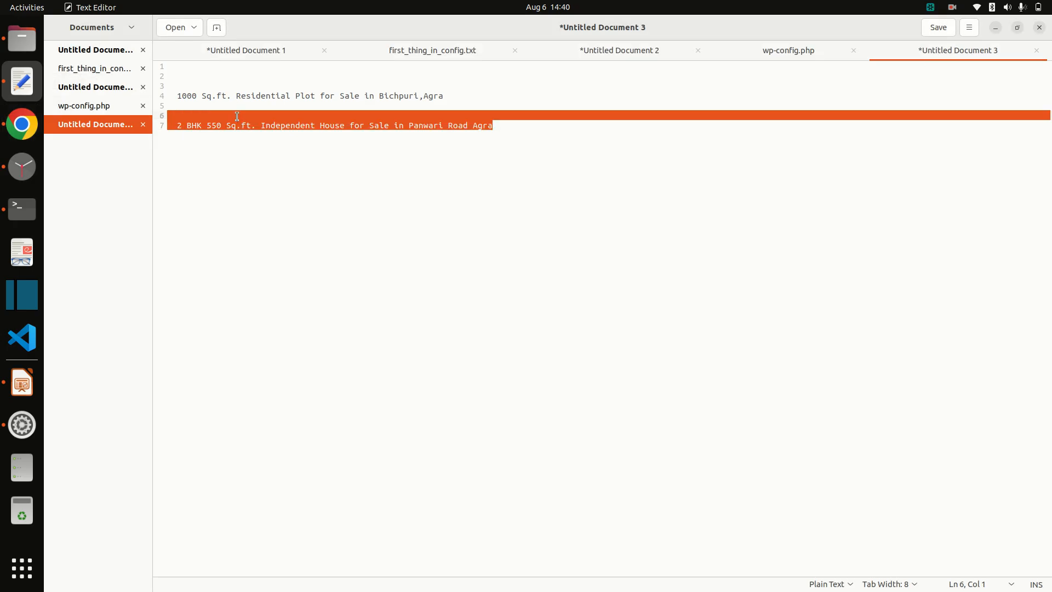
triple_click(241, 126)
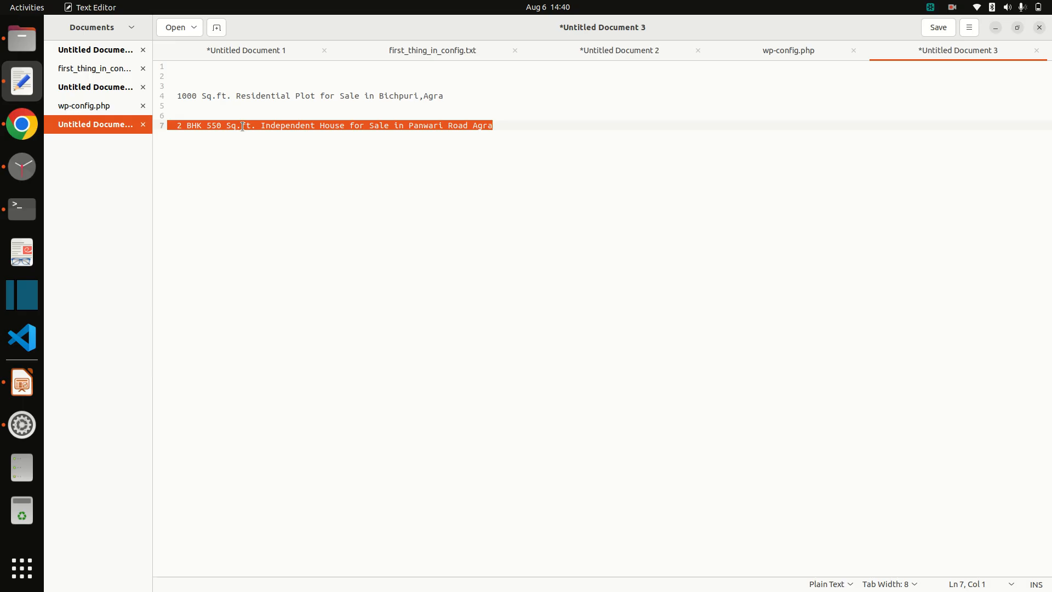
key(alt+Tab)
key(ctrl+v)
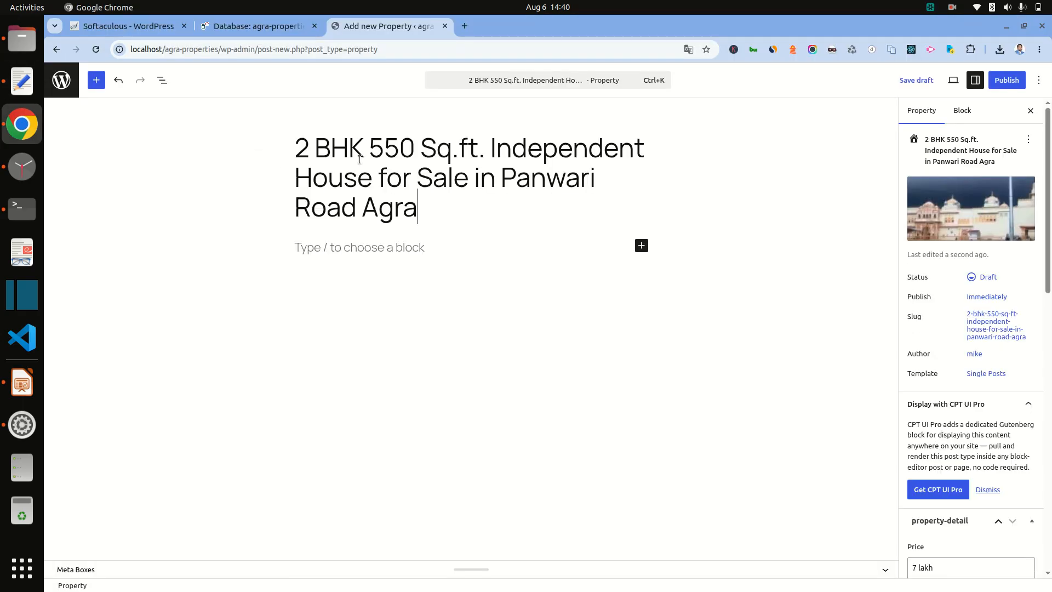
click(1008, 81)
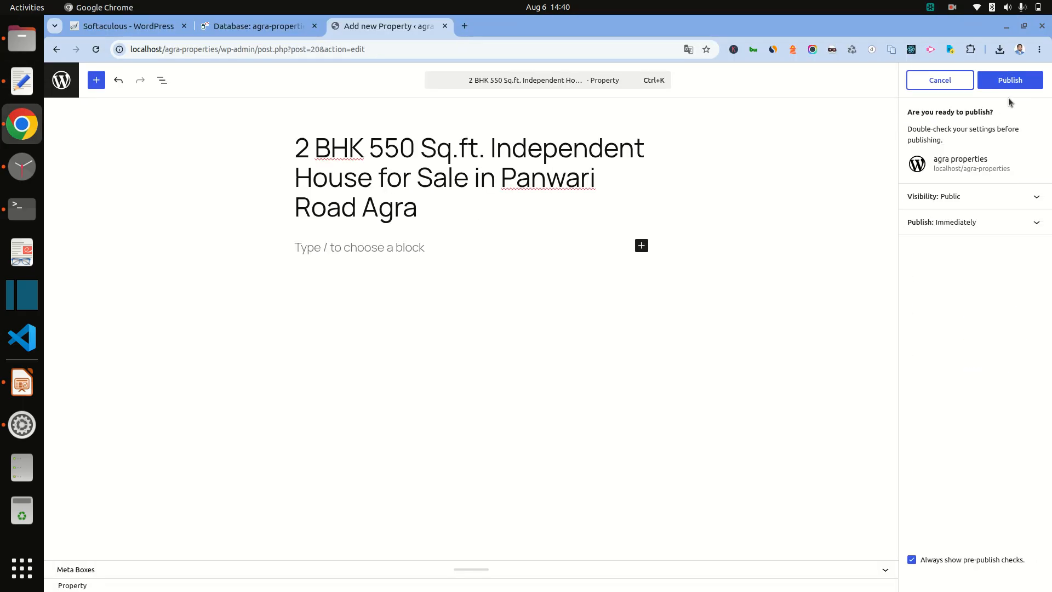
click(1010, 81)
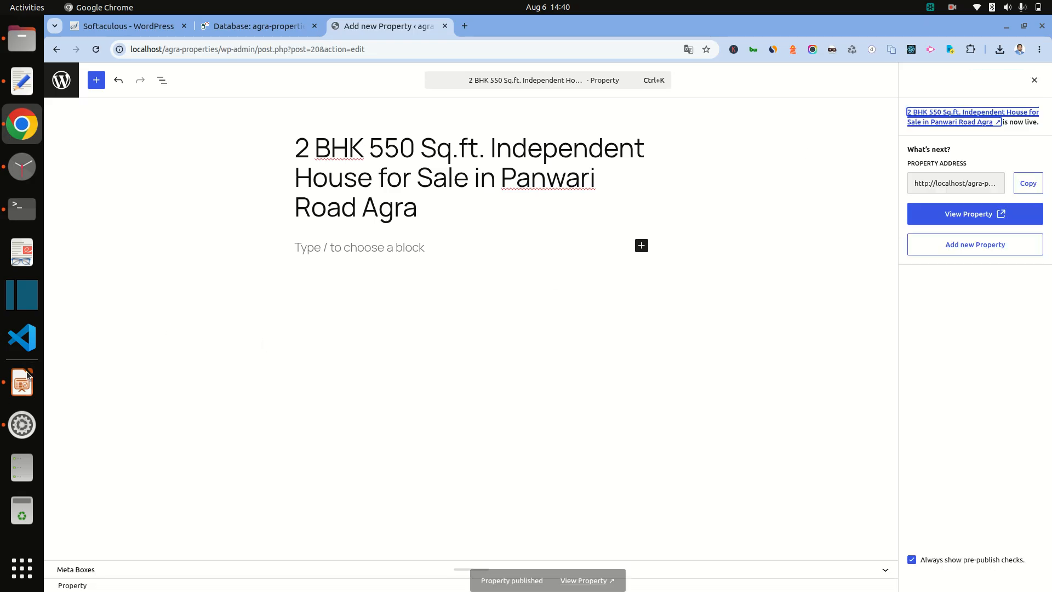
click(27, 374)
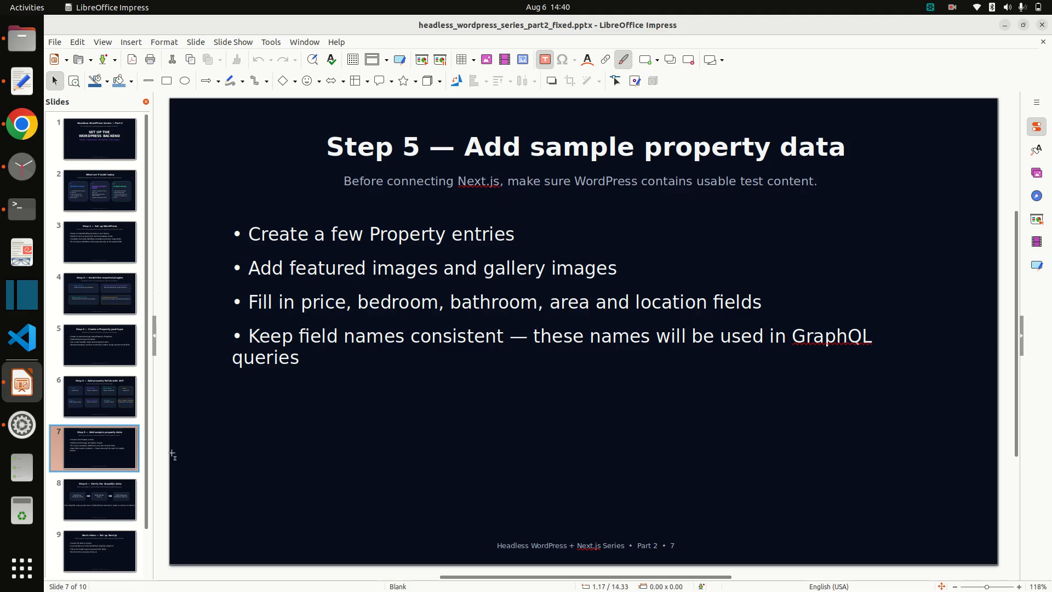
Step: Show slide 8, 'Step 6 — Verify the GraphQL data', then return to the browser
click(97, 516)
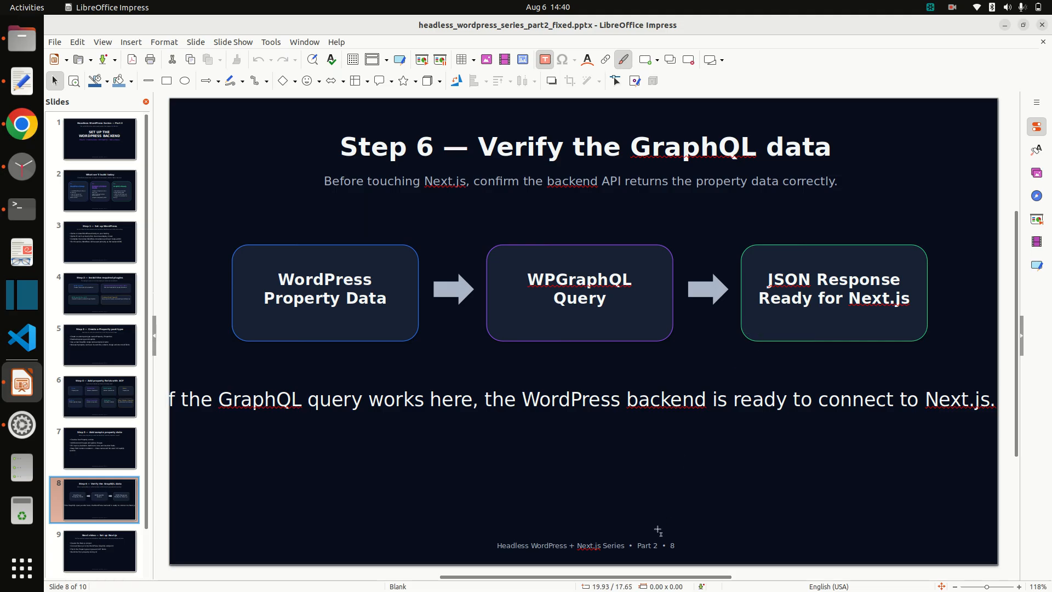
click(23, 127)
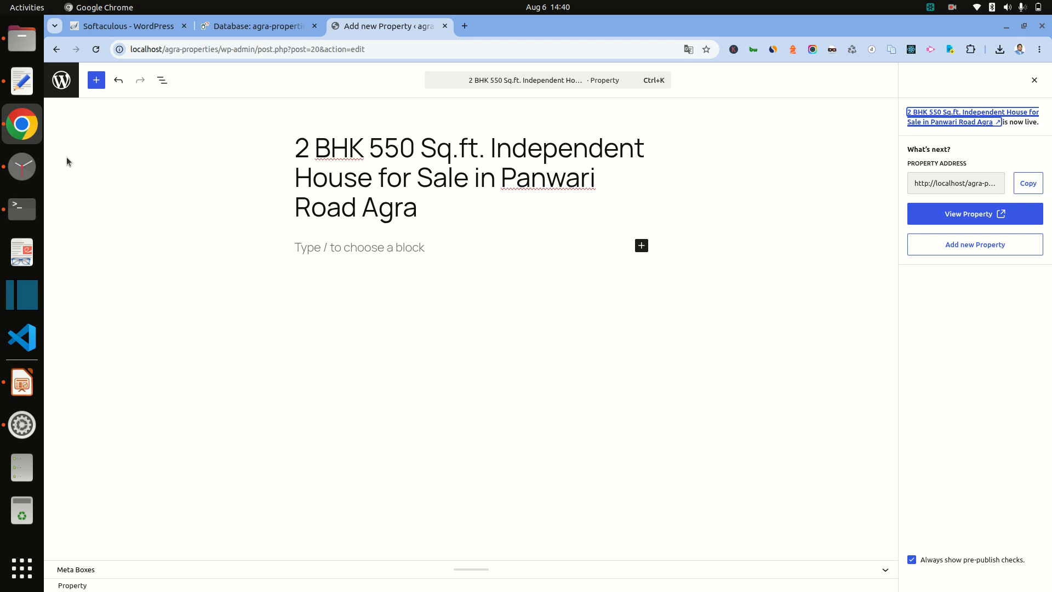
Step: Go to the All Properties list and launch the GraphiQL IDE from the admin bar
click(262, 26)
click(386, 22)
click(61, 80)
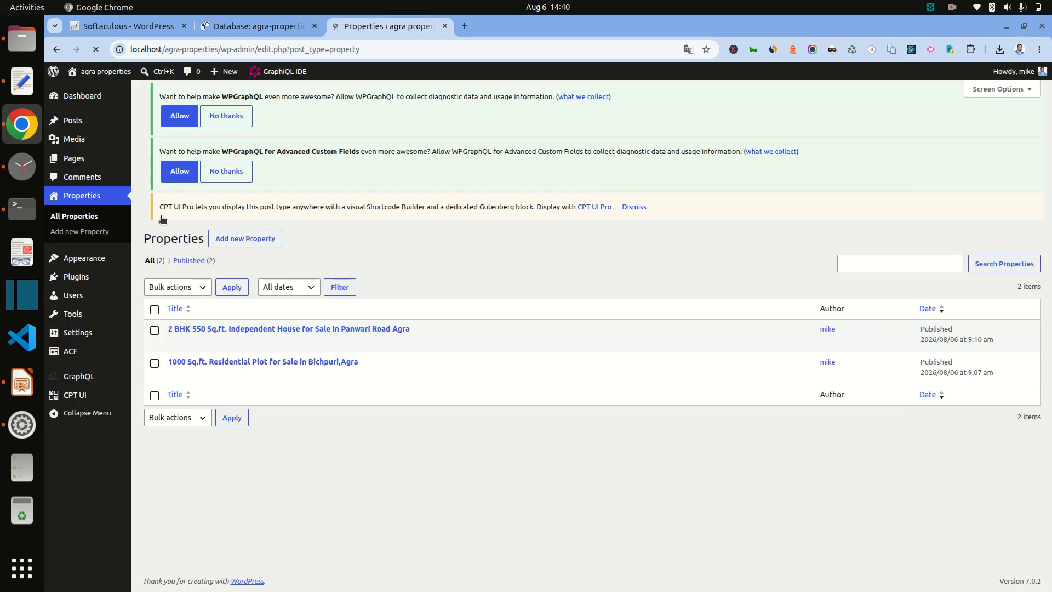
click(285, 74)
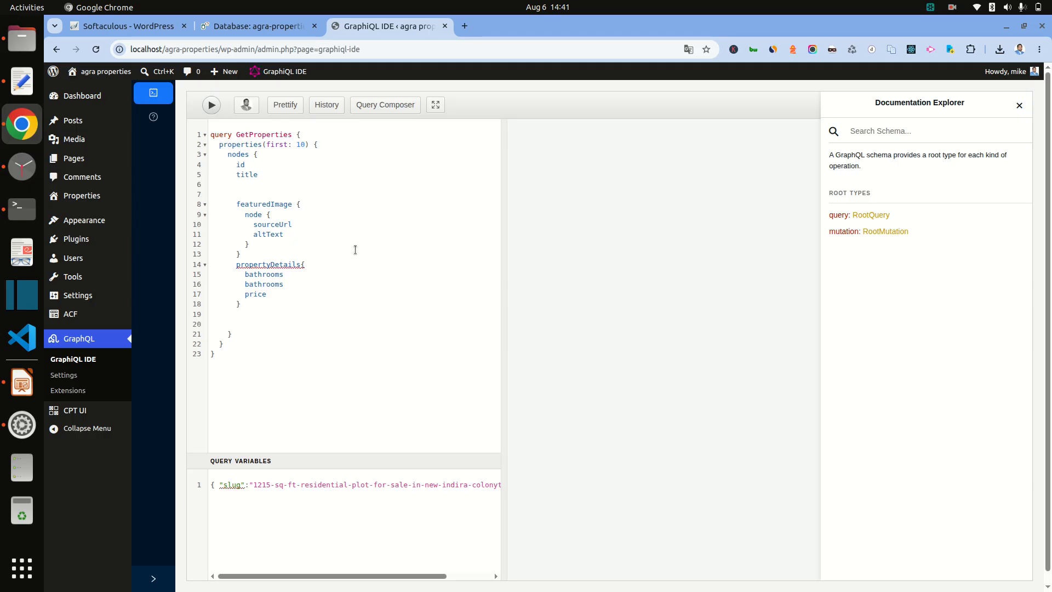
Step: Run the GetProperties query, rename propertyDetails to propertyDetail, and rerun it
click(211, 105)
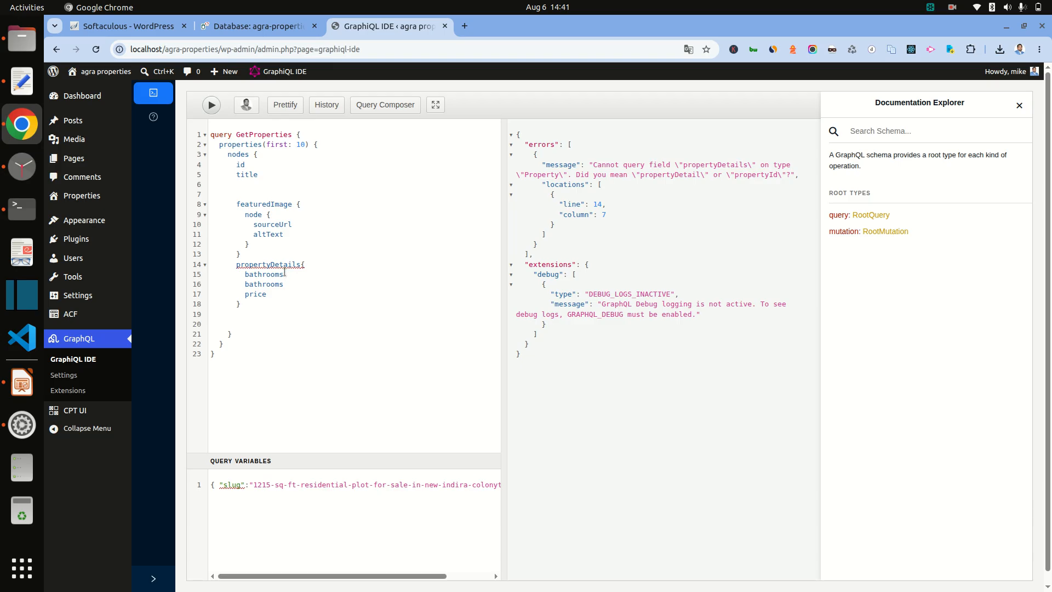
mouse_move(290, 264)
mouse_move(100, 406)
key(BackSpace)
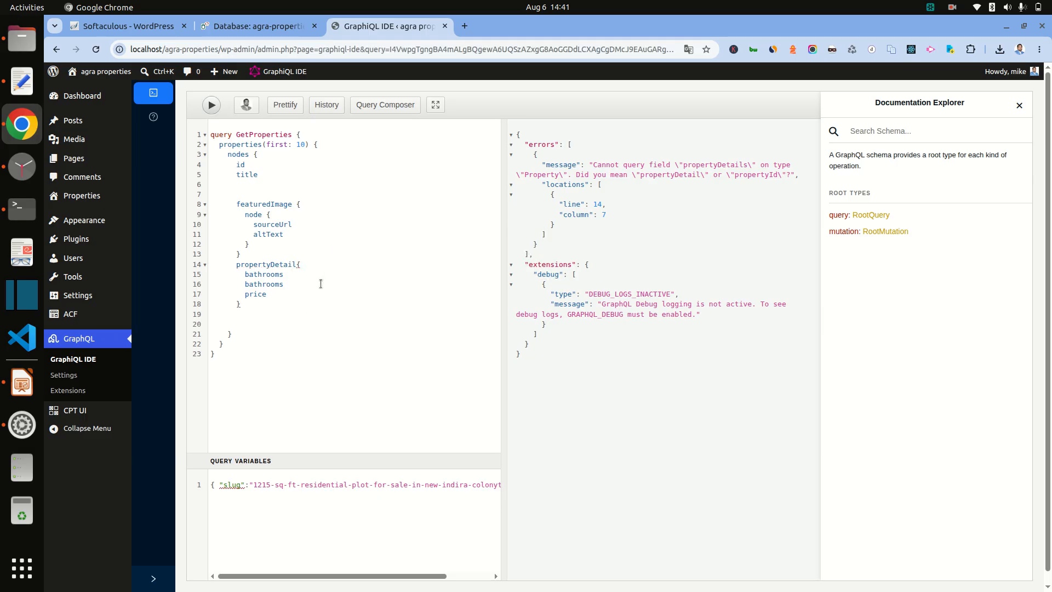
click(211, 106)
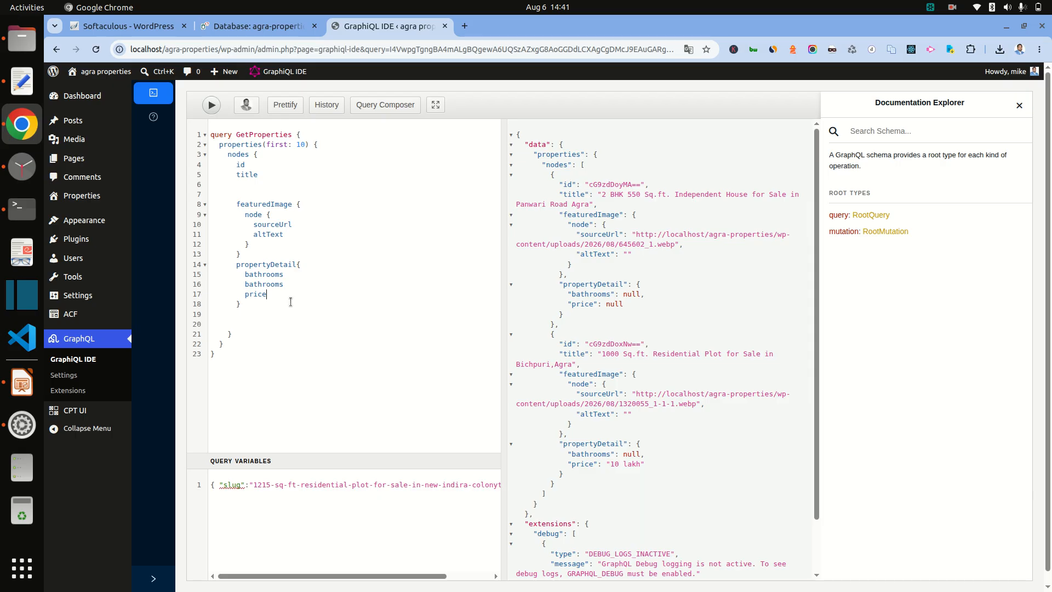
Step: Add the country field to the query and rerun it to fetch both properties' countries
text(c)
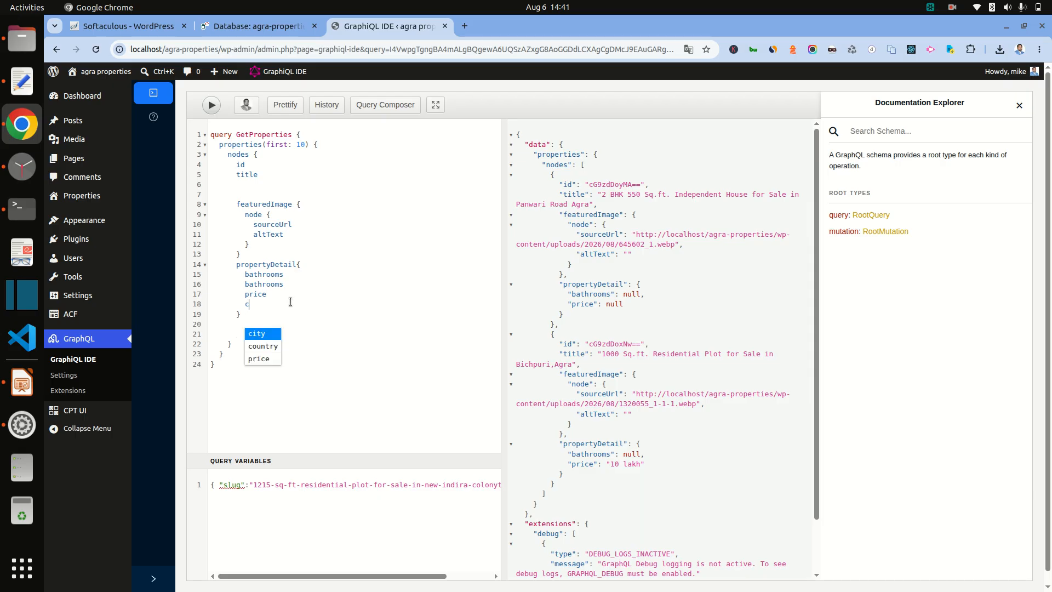
click(265, 346)
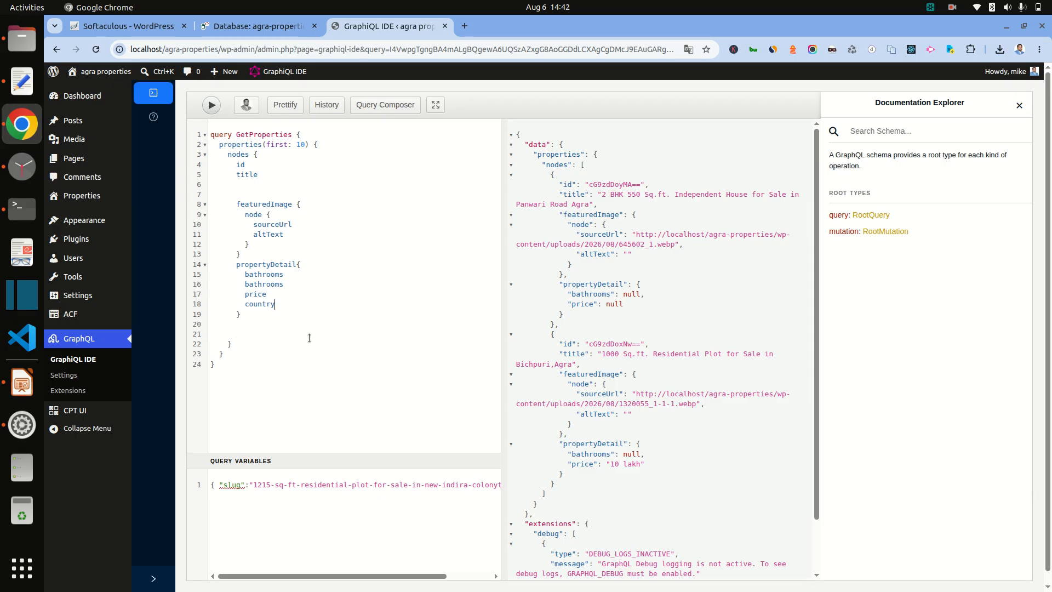
click(211, 105)
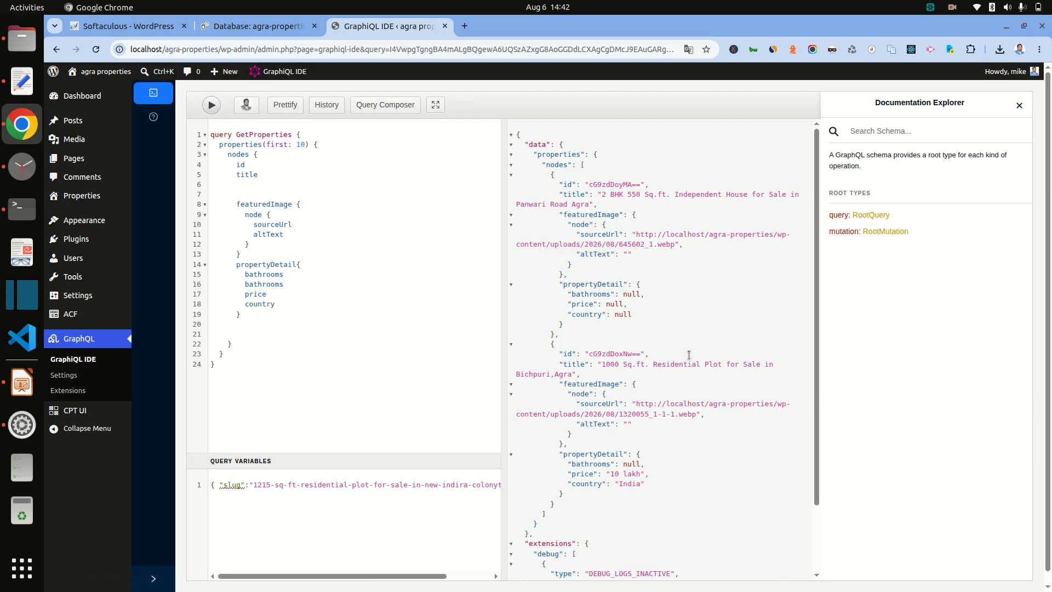
scroll(689, 355, down, 3)
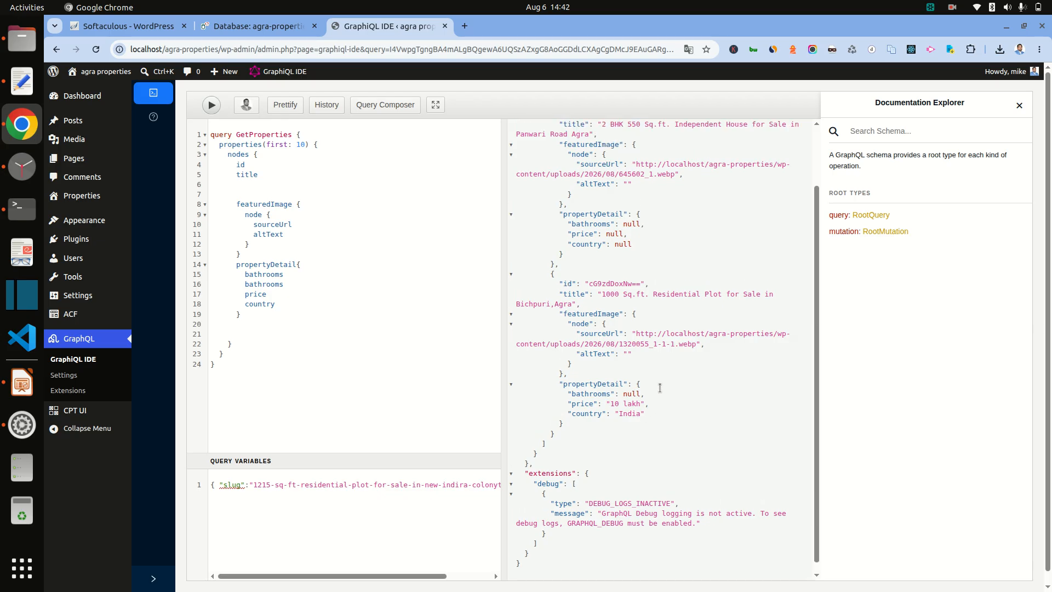
scroll(659, 388, up, 3)
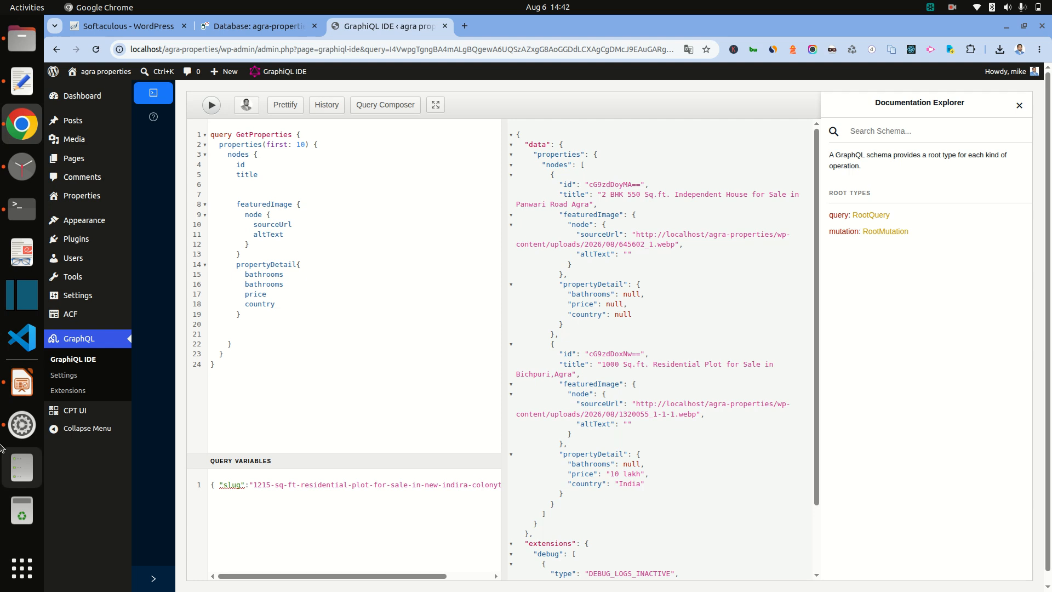
Step: Switch to Impress and display slide 9, 'Next video — Set up Next.js'
click(21, 393)
scroll(557, 446, down, 1)
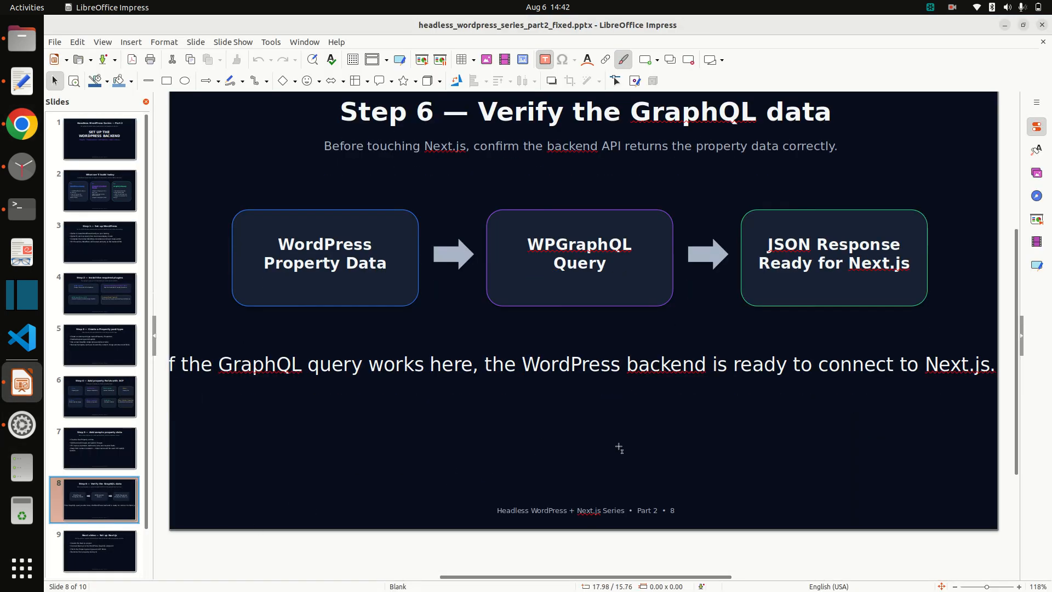
click(99, 552)
scroll(439, 404, up, 3)
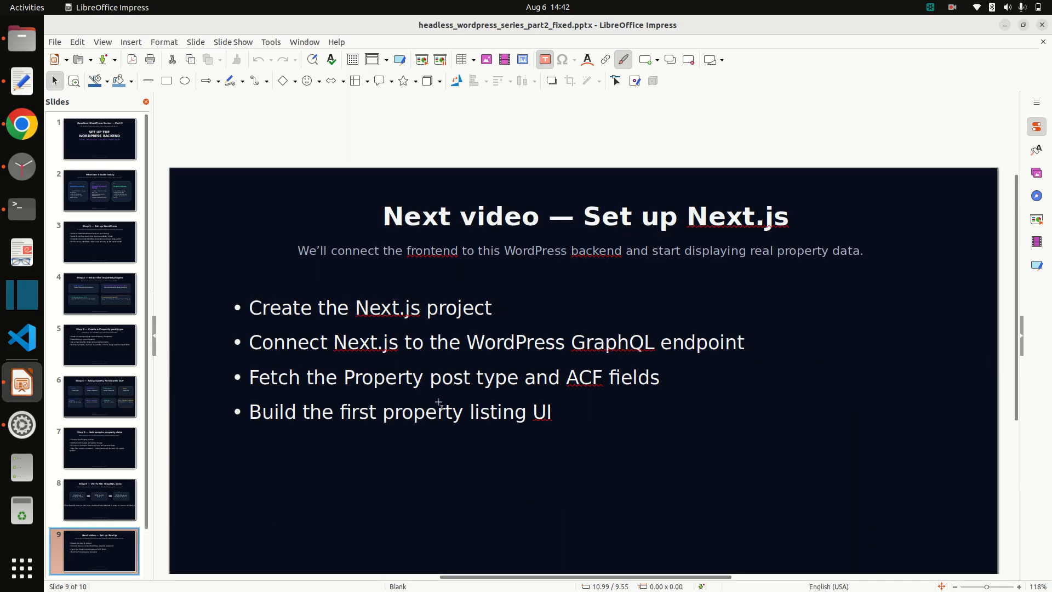